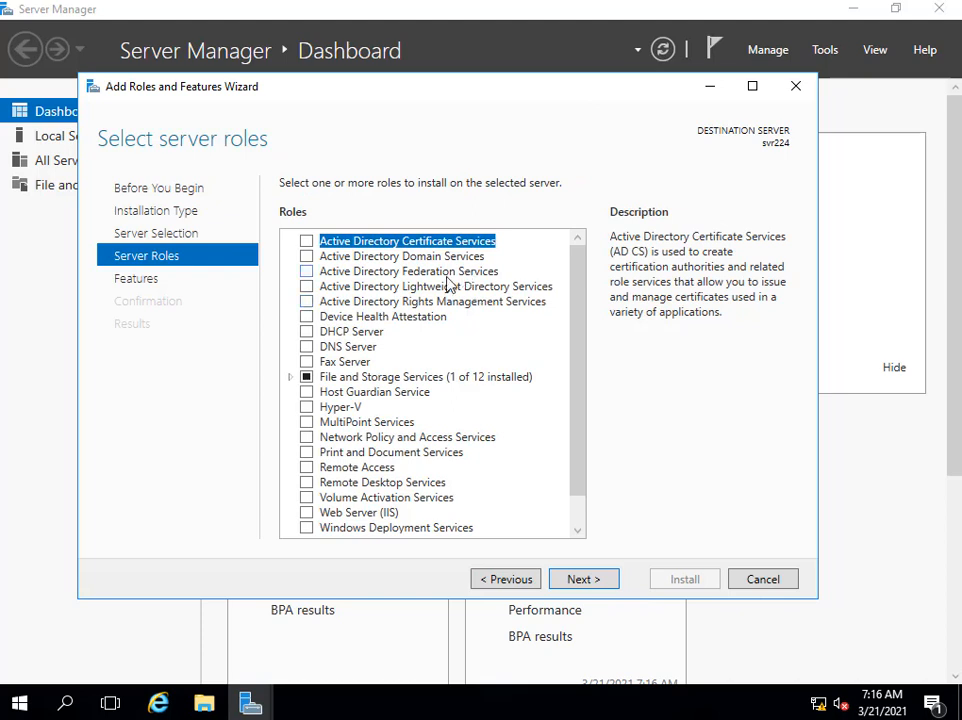
Add the Active Directory Domain Services role with its required features and start the installation.
left_click(307, 257)
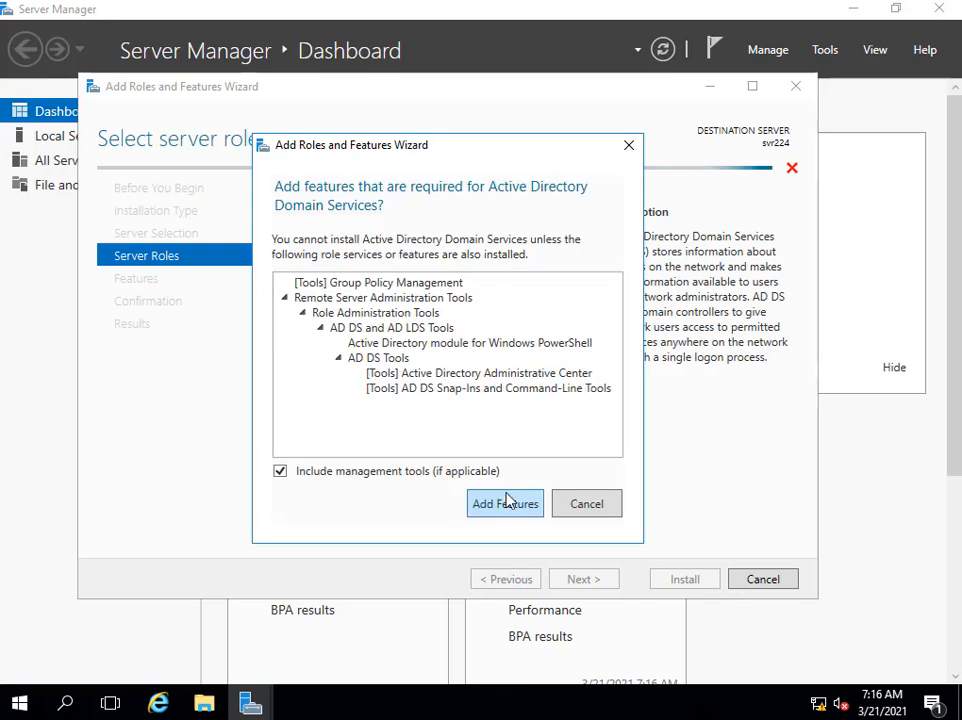
left_click(506, 499)
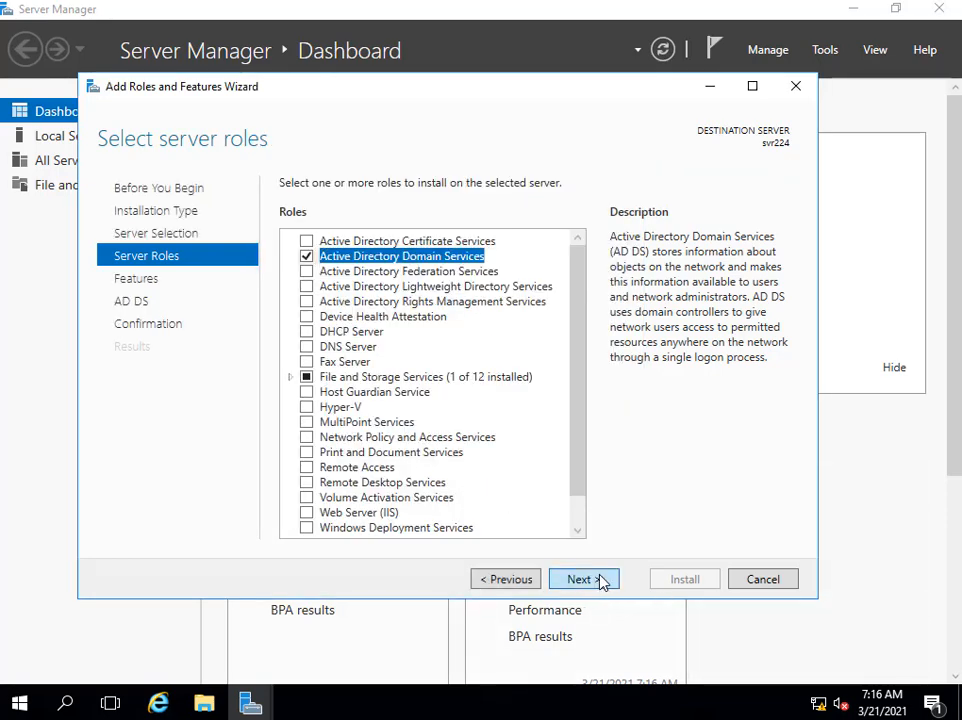
left_click(599, 582)
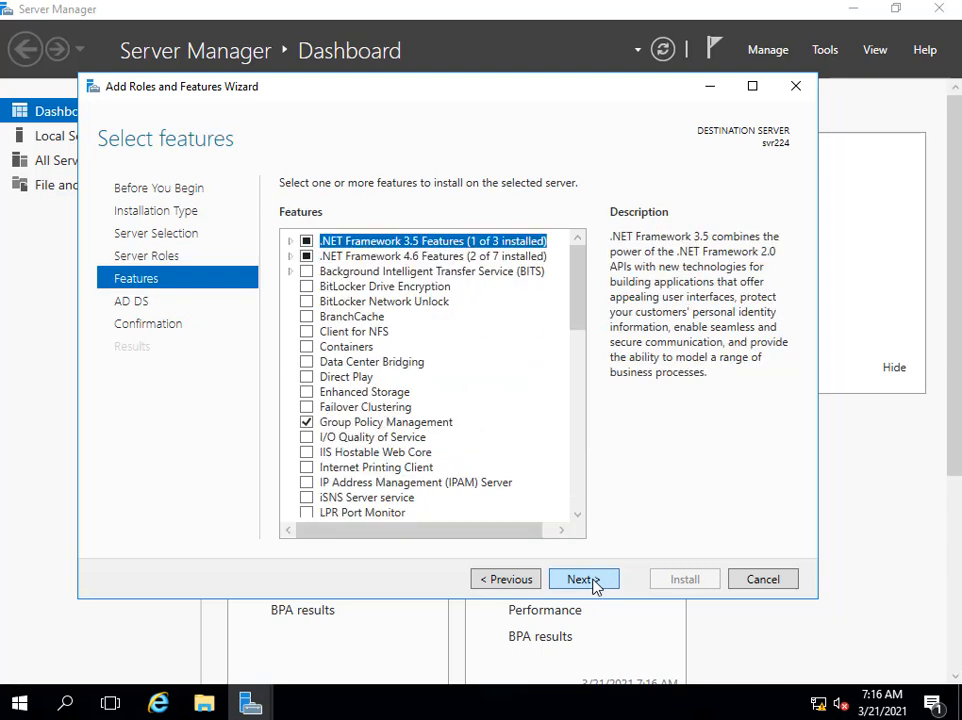
left_click(596, 584)
left_click(593, 584)
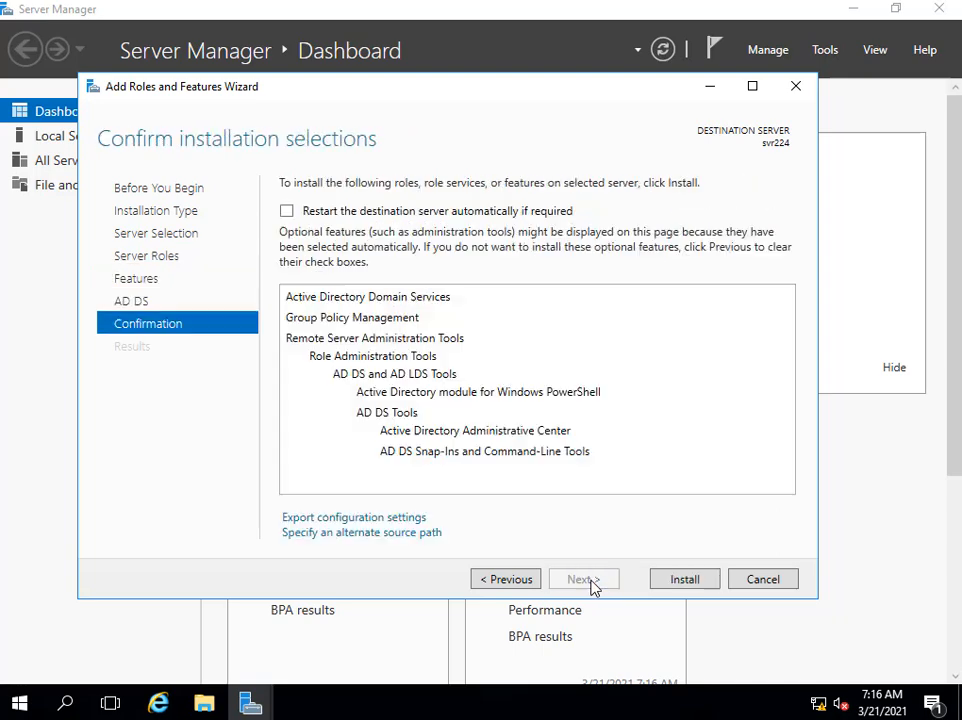
left_click(684, 583)
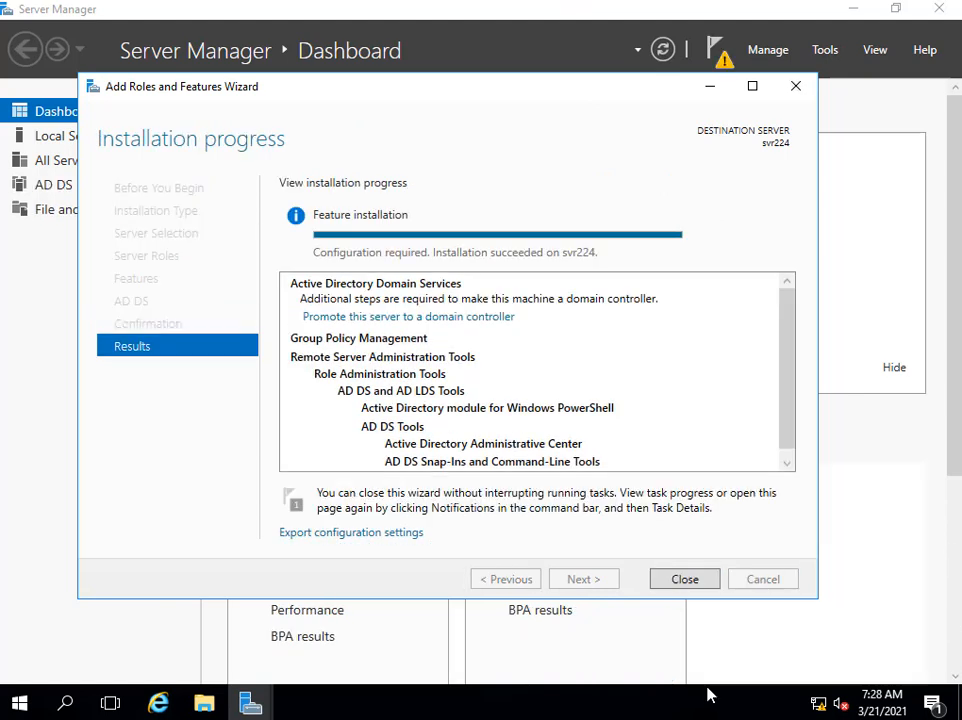
Close the finished install wizard and choose Promote this server to a domain controller from notifications.
left_click(684, 580)
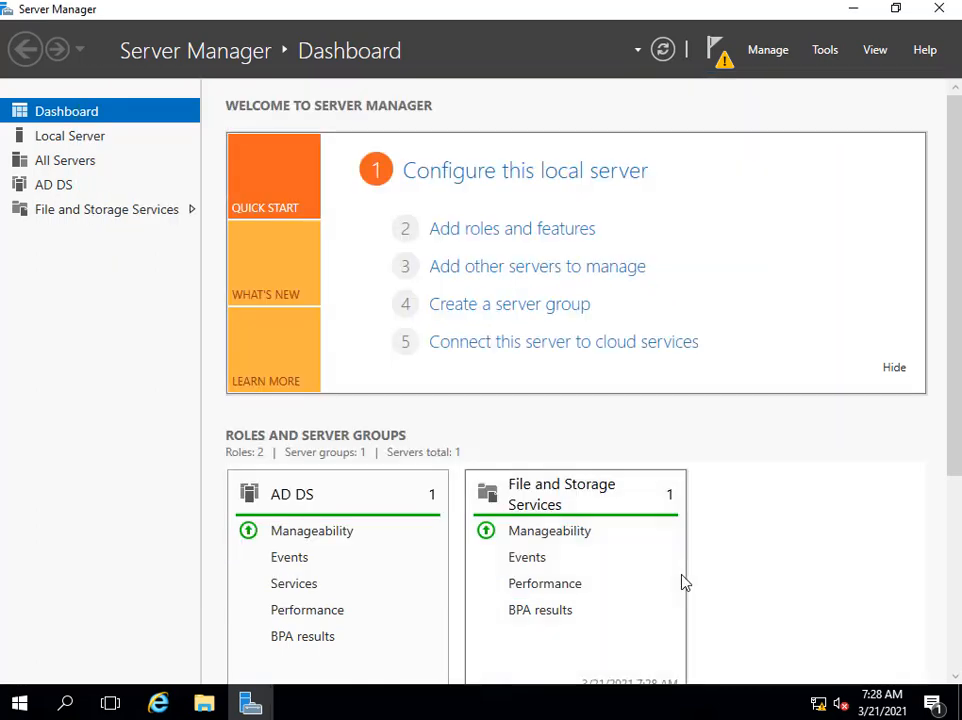
left_click(724, 66)
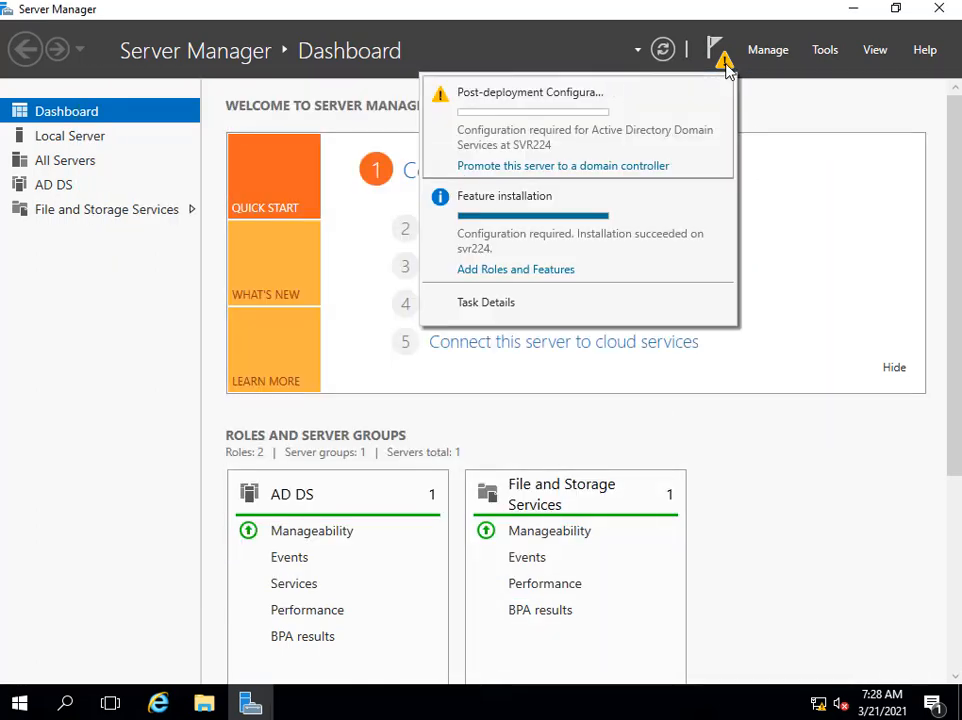
left_click(620, 168)
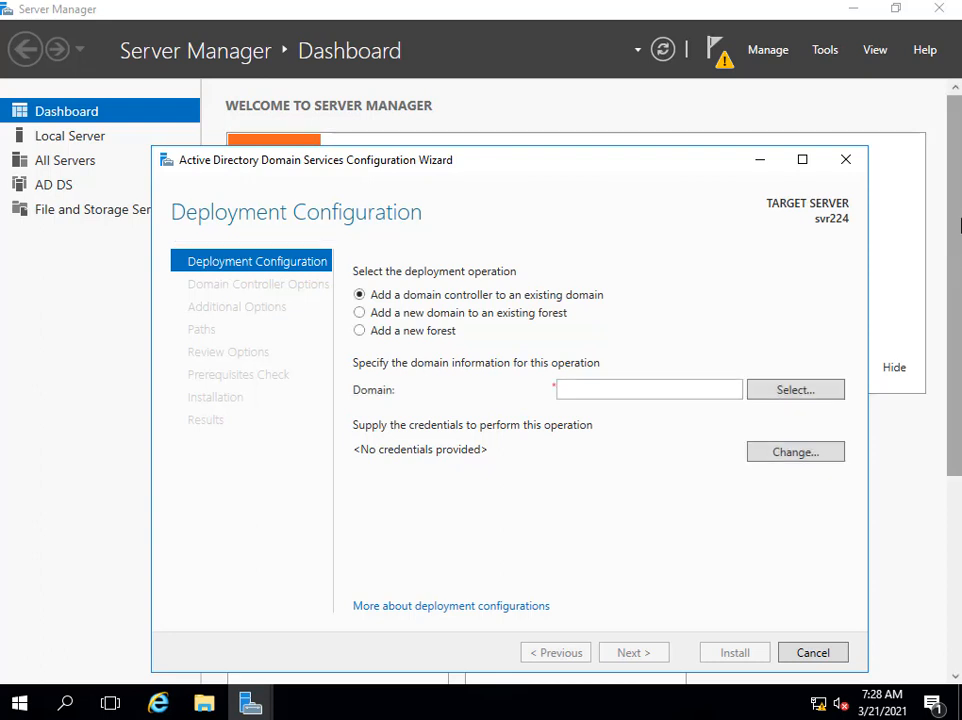
Choose Add a new forest and enter its root domain name.
left_click(359, 330)
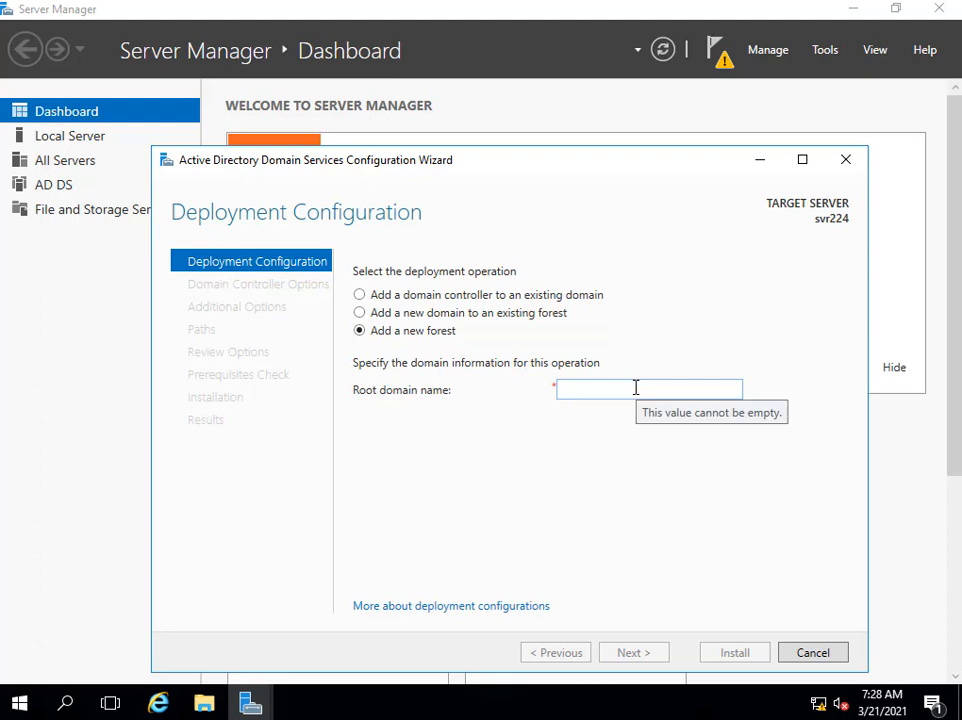
left_click(636, 387)
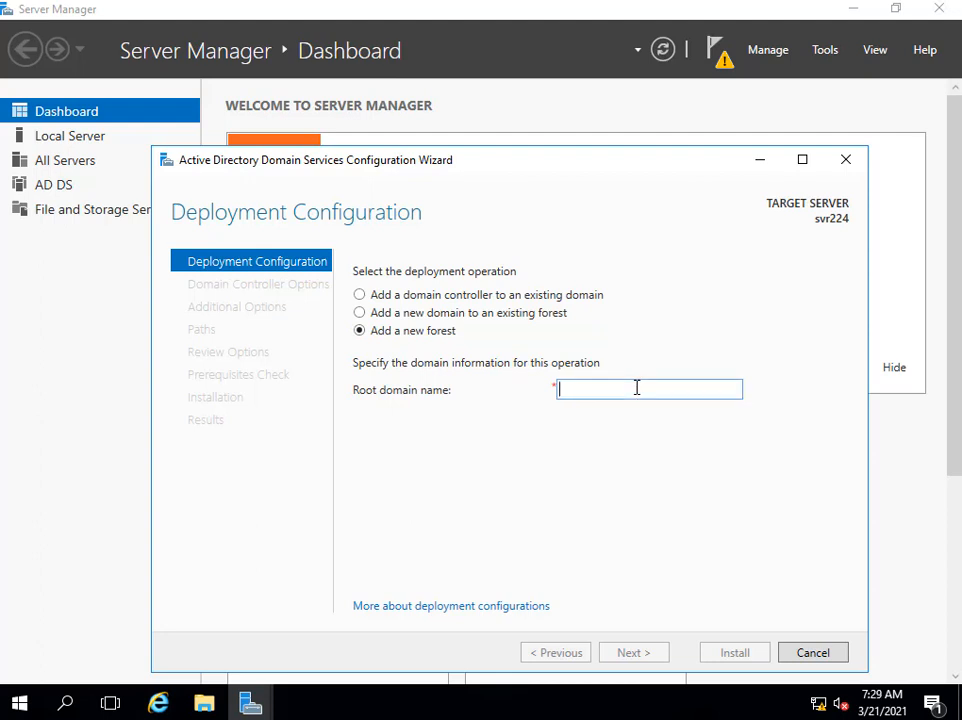
type("latiffesa123.com")
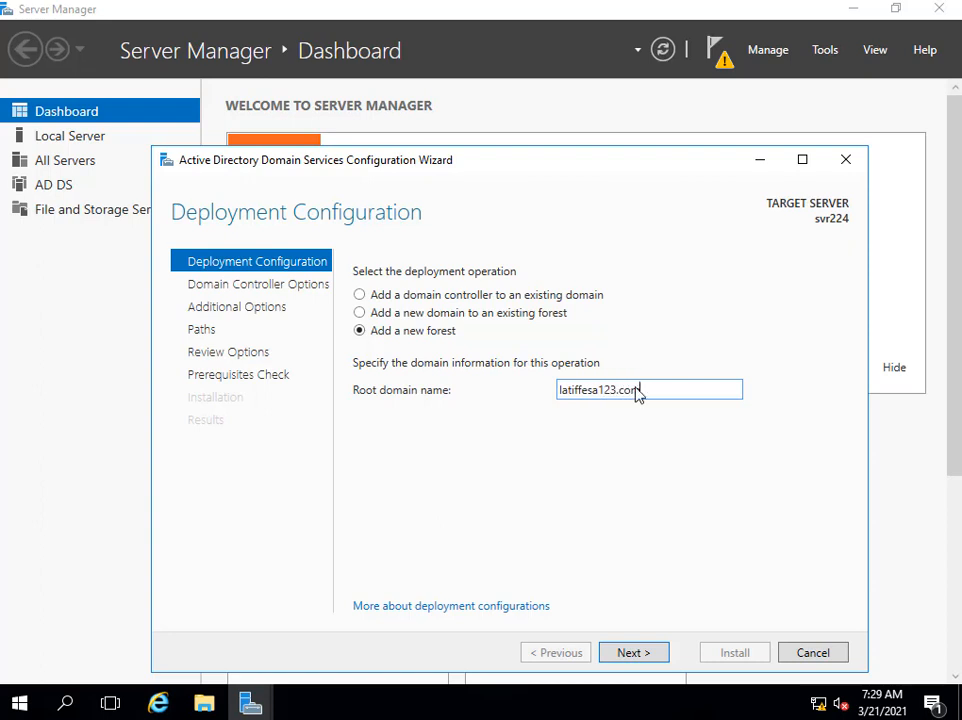
key("Return")
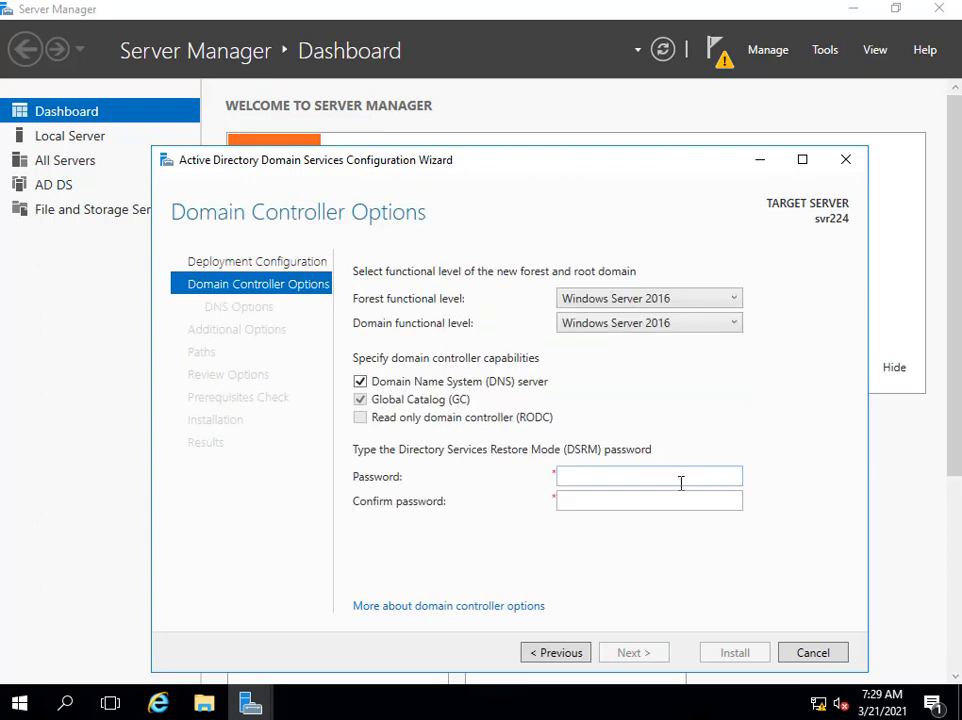
Enter and confirm the Directory Services Restore Mode password.
left_click(681, 480)
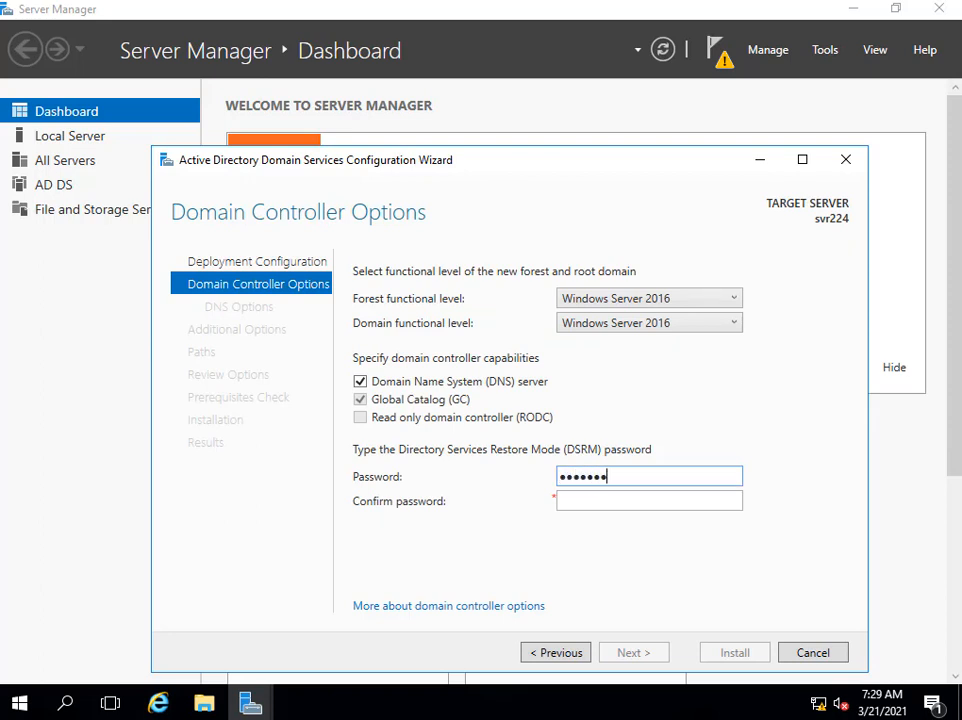
key("Tab")
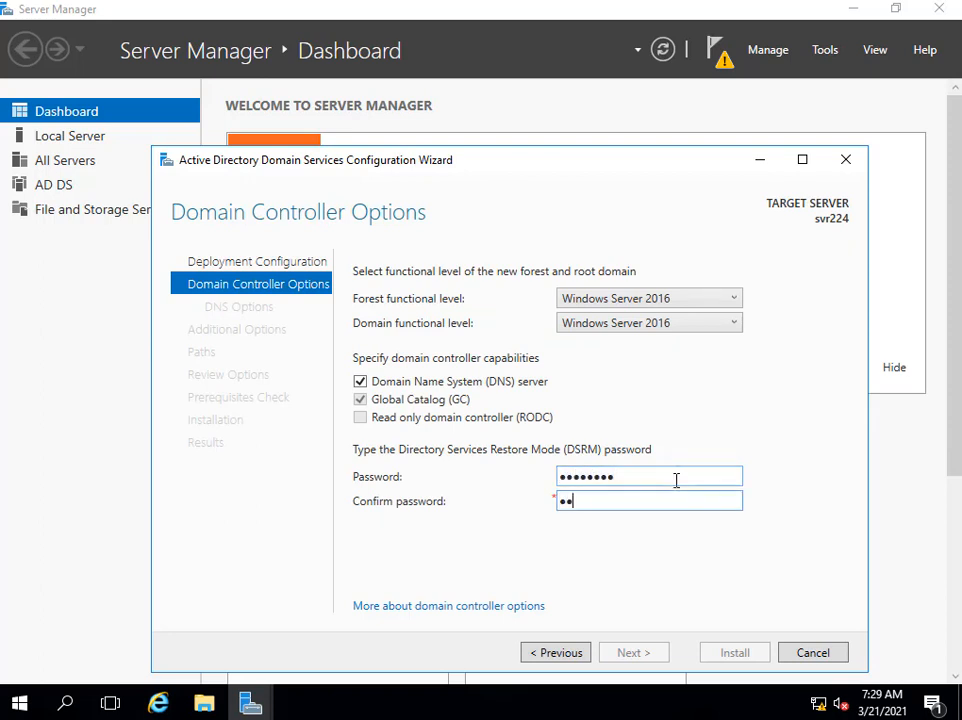
type("d")
key("Return")
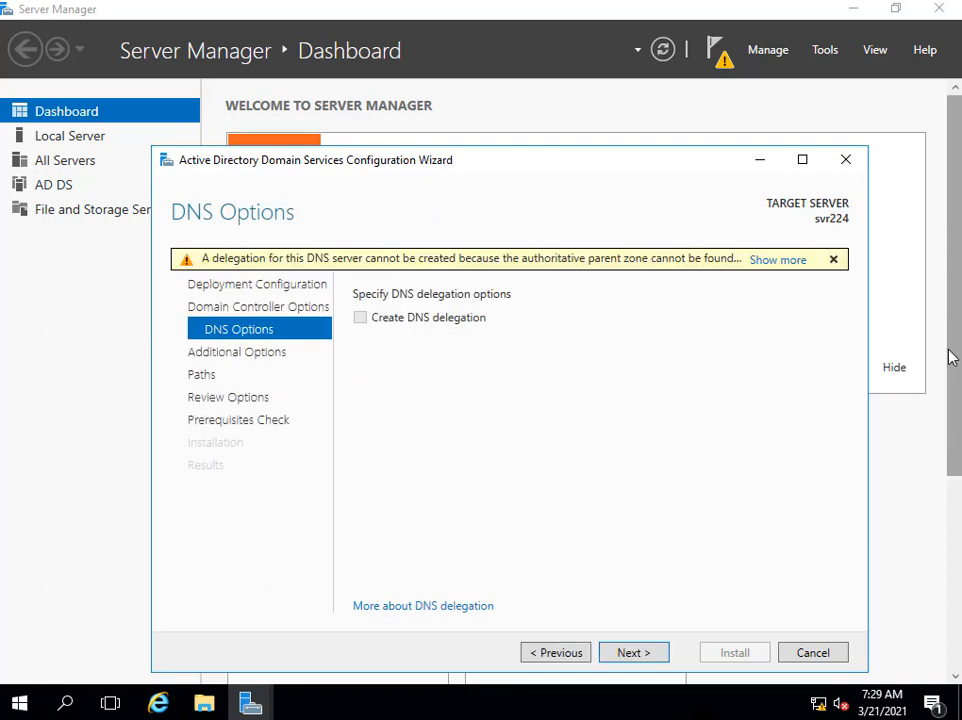
Accept the default DNS, NetBIOS name and paths, then install the domain controller promotion.
left_click(633, 653)
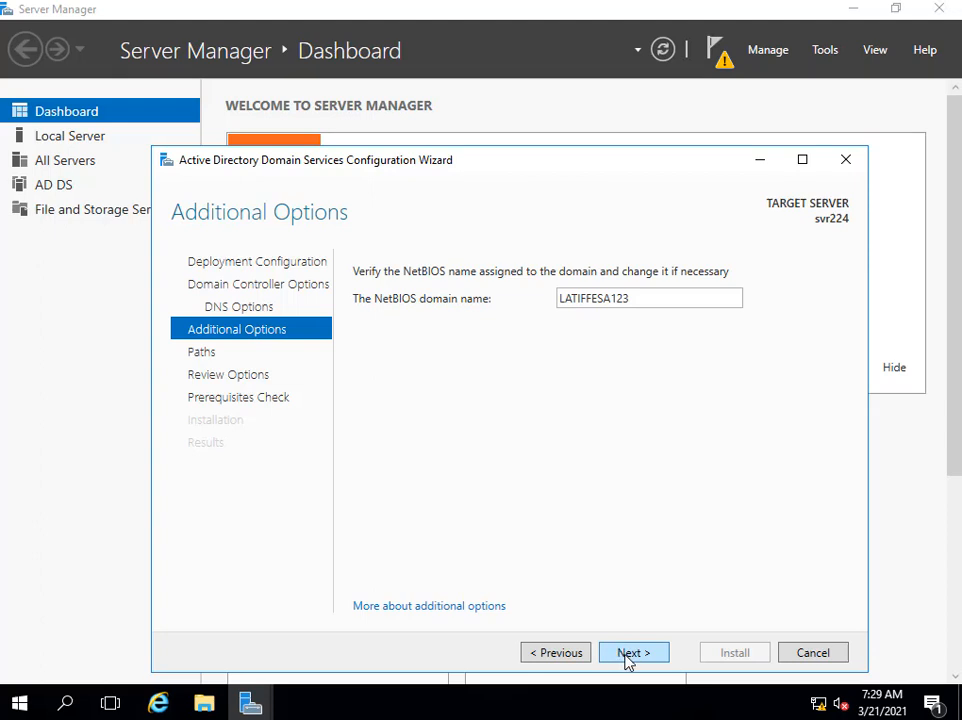
left_click(627, 658)
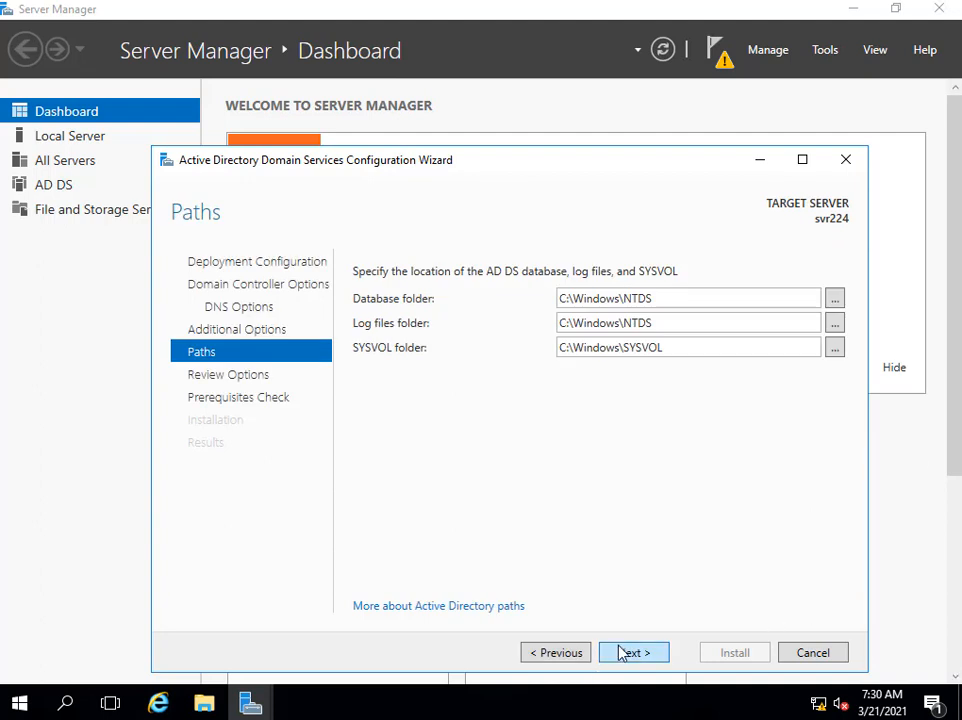
left_click(624, 654)
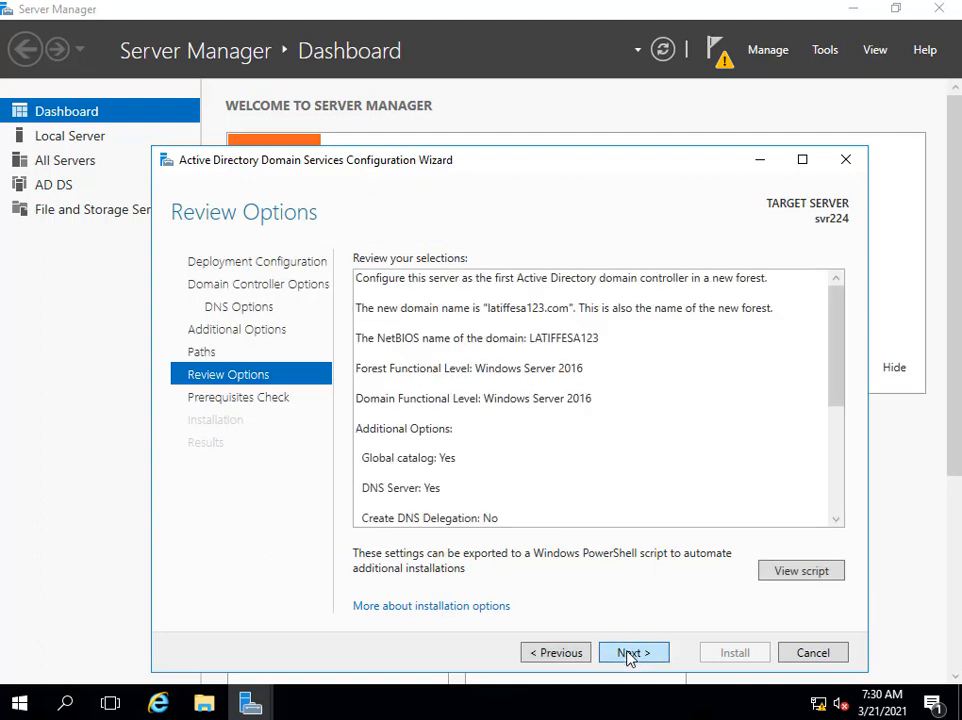
left_click(629, 655)
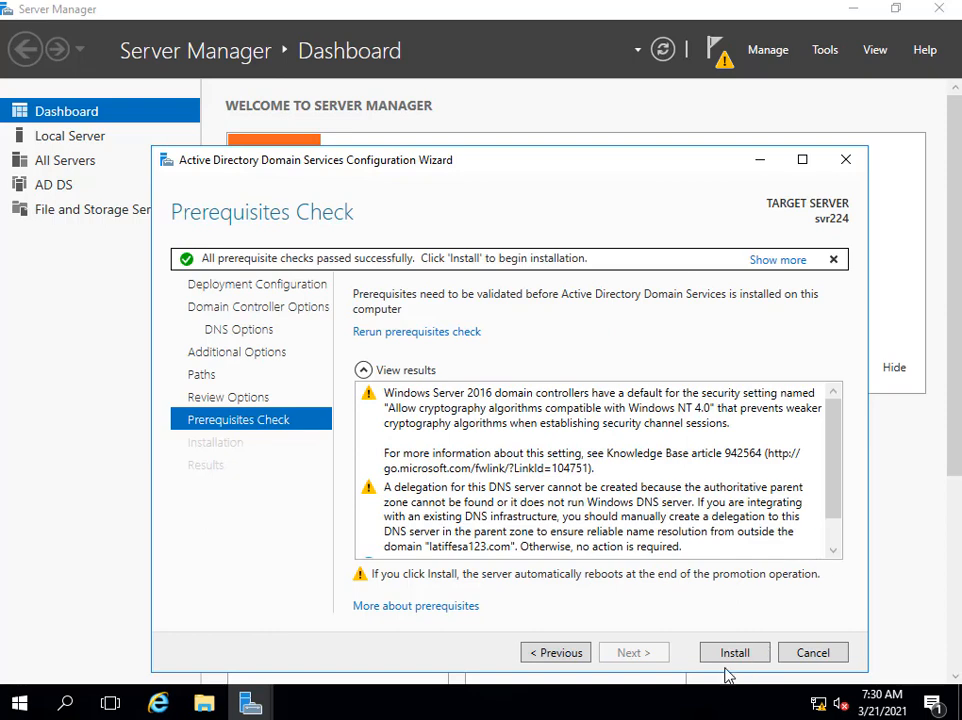
left_click(735, 654)
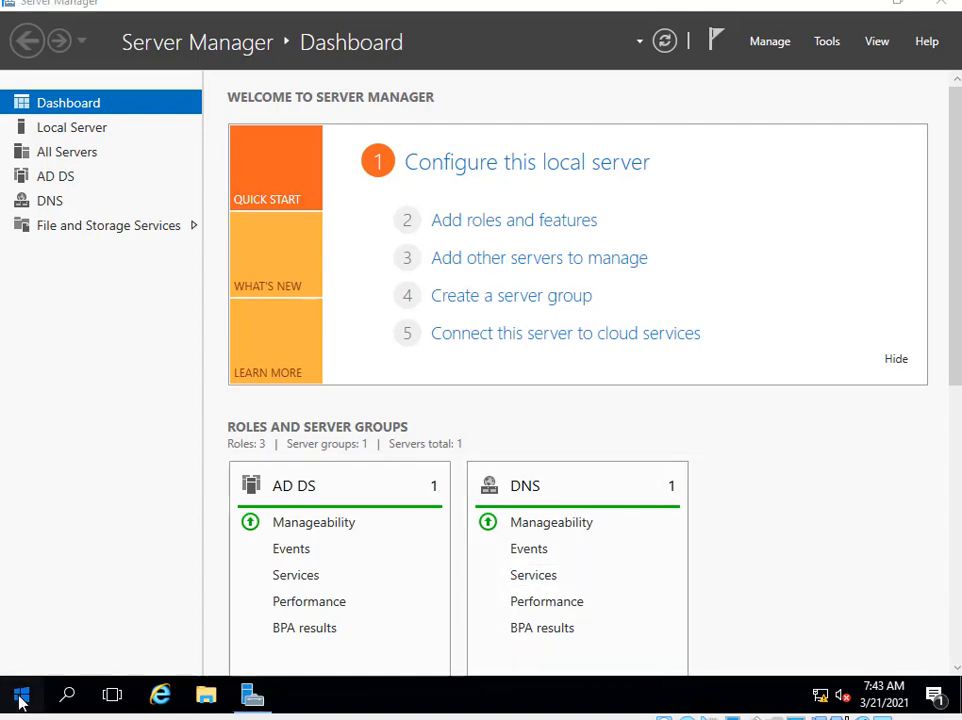
Launch Active Directory Users and Computers from Windows Administrative Tools.
left_click(21, 697)
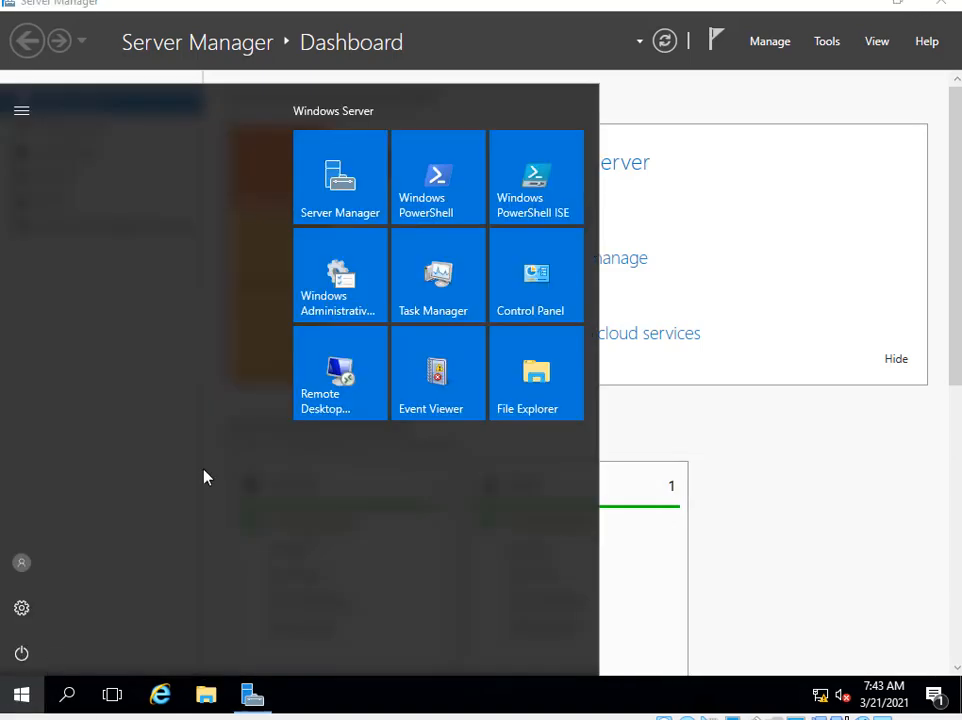
left_click(351, 278)
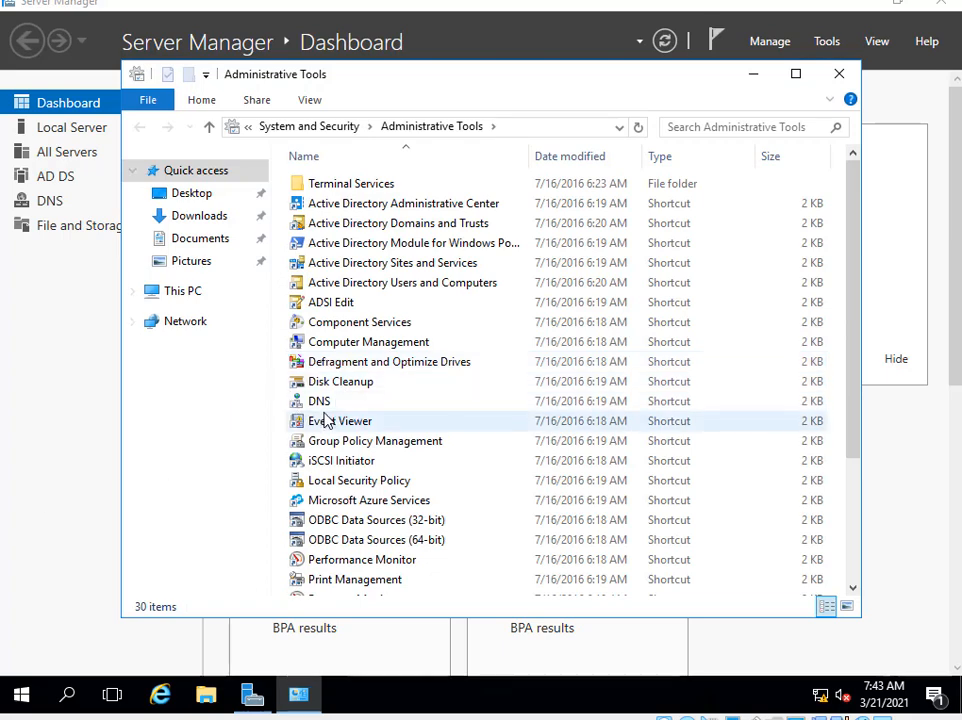
double_click(408, 287)
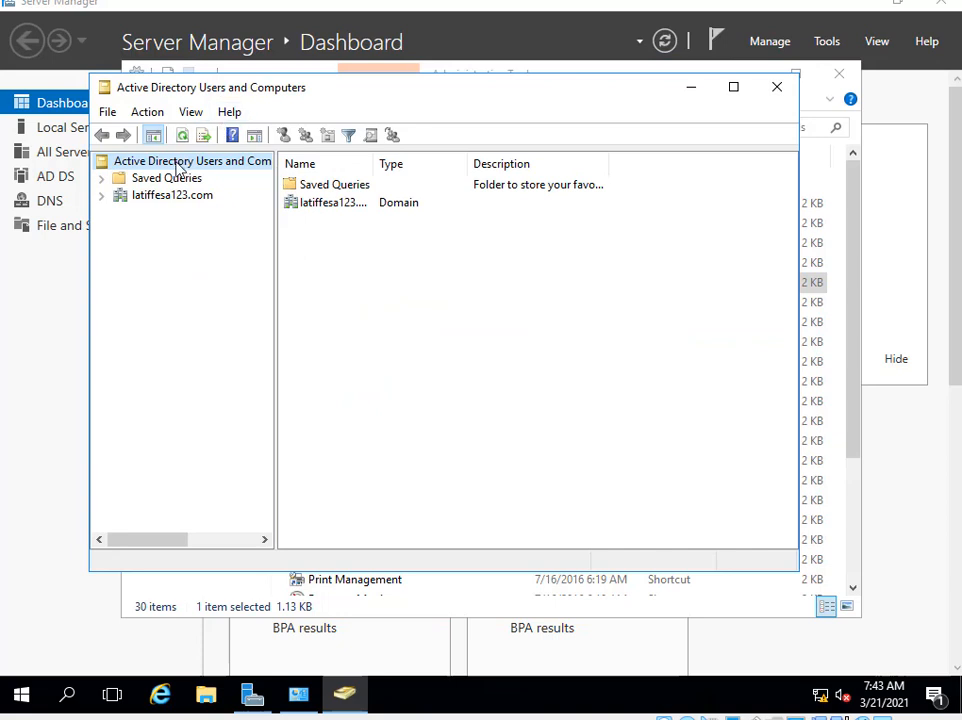
Start a new user in the domain's Users container with first name and logon name abc.
left_click(101, 197)
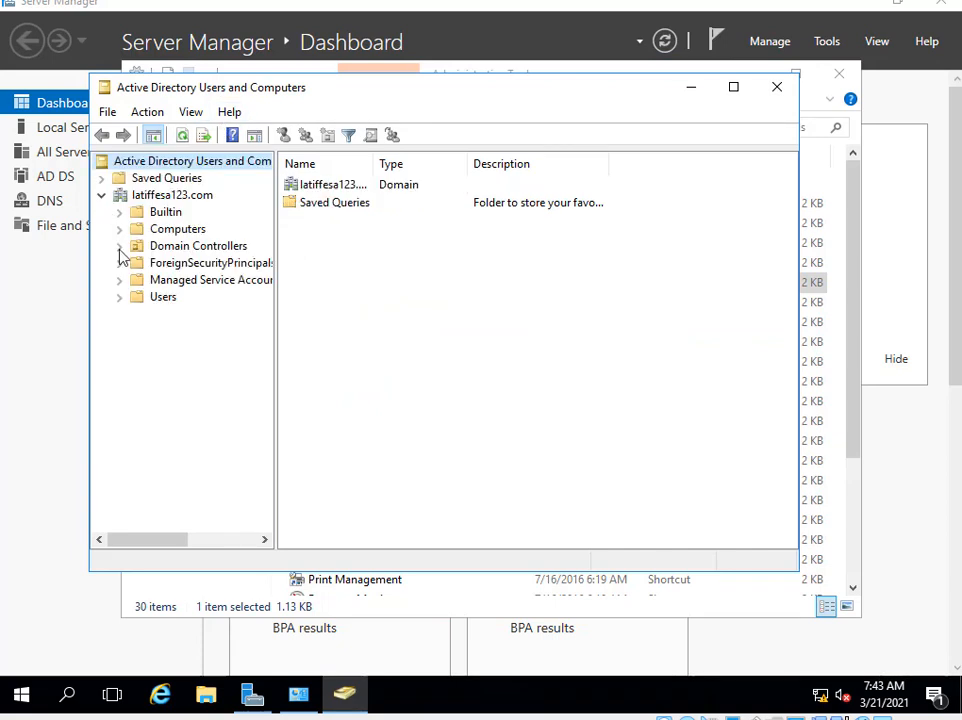
left_click(150, 298)
right_click(148, 298)
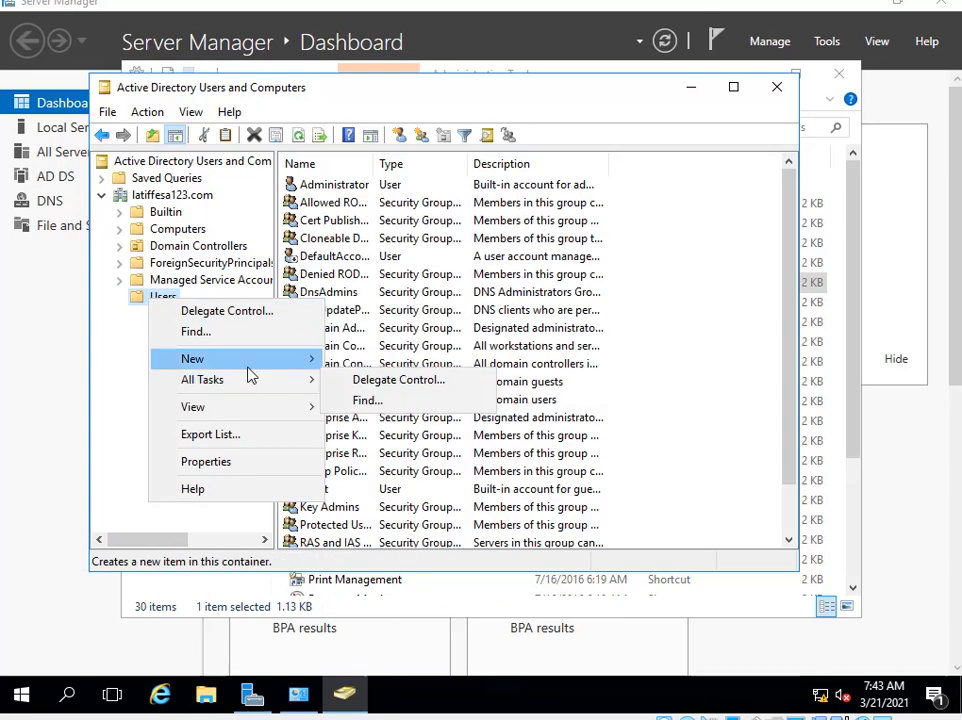
mouse_move(263, 369)
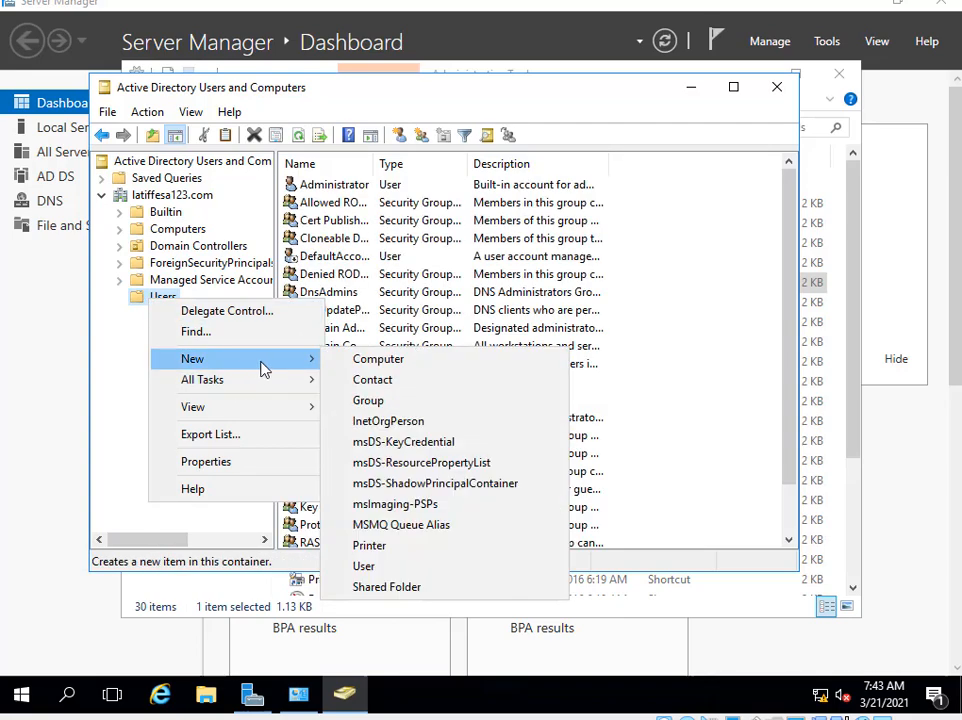
left_click(388, 566)
type("a")
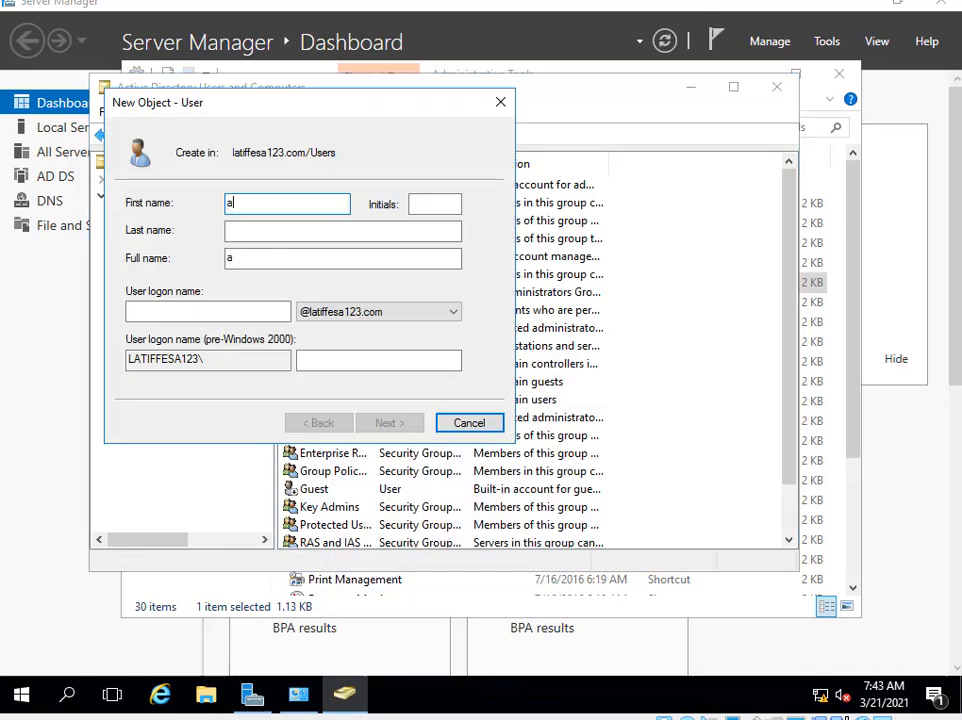
type("bc")
key("Tab")
key("Tab")
key("Tab")
key("Tab")
type("ab")
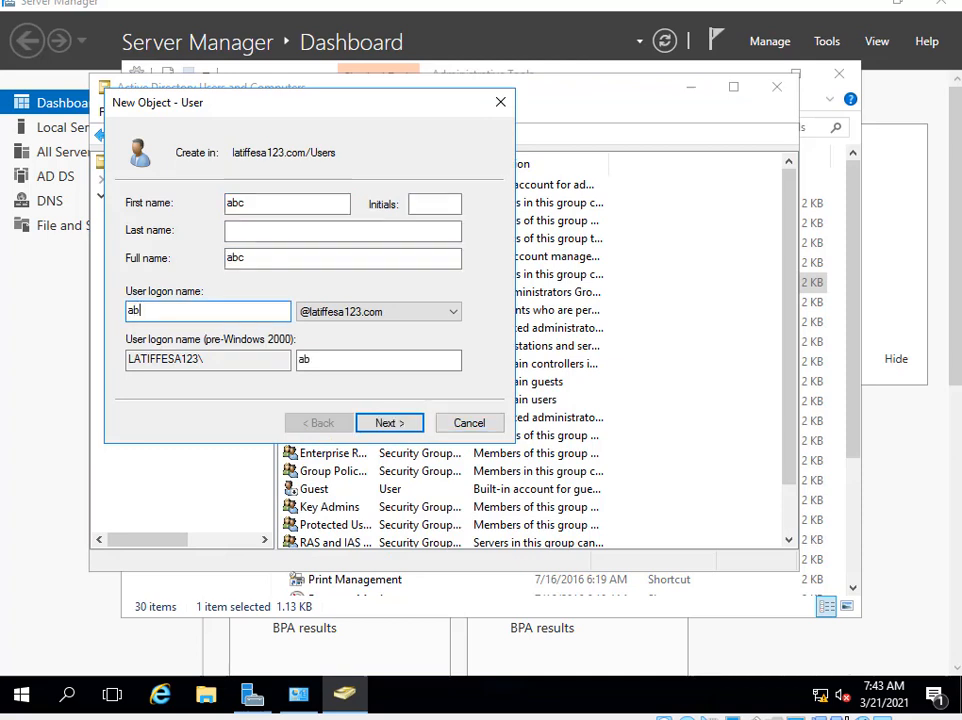
type("c")
key("Return")
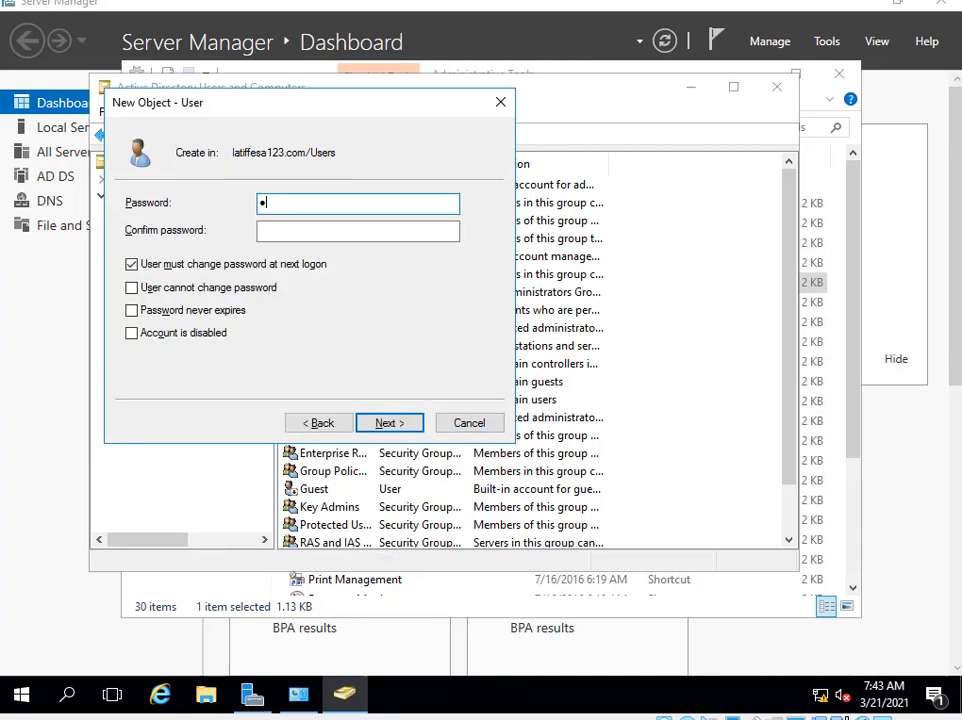
Set and confirm the user's password, finish creating abc, and close the console.
type("••••••••")
key("Tab")
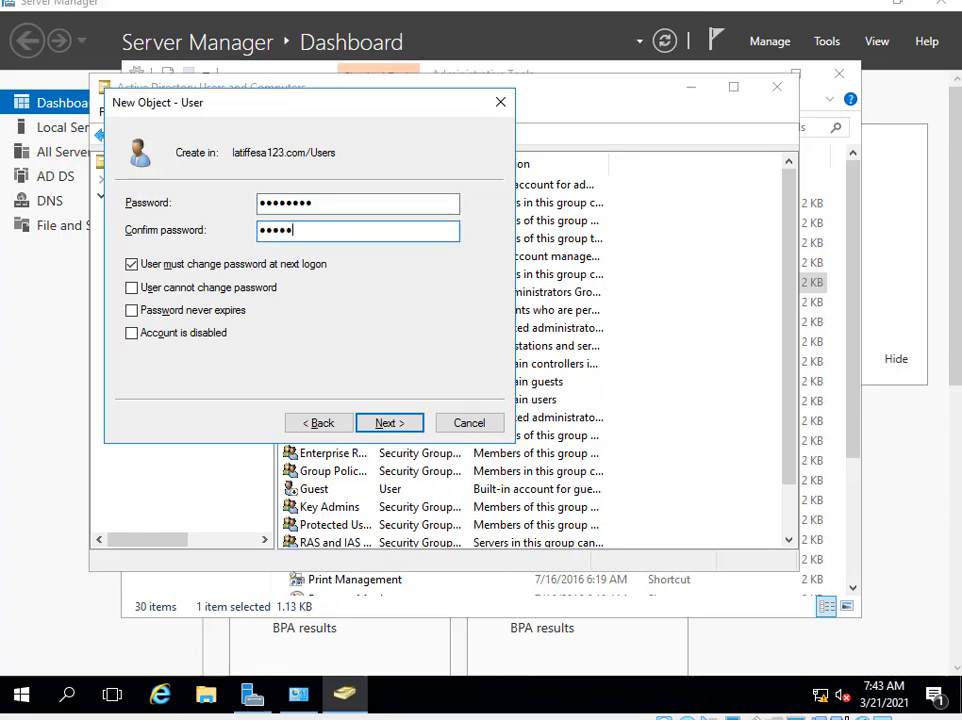
key("Return")
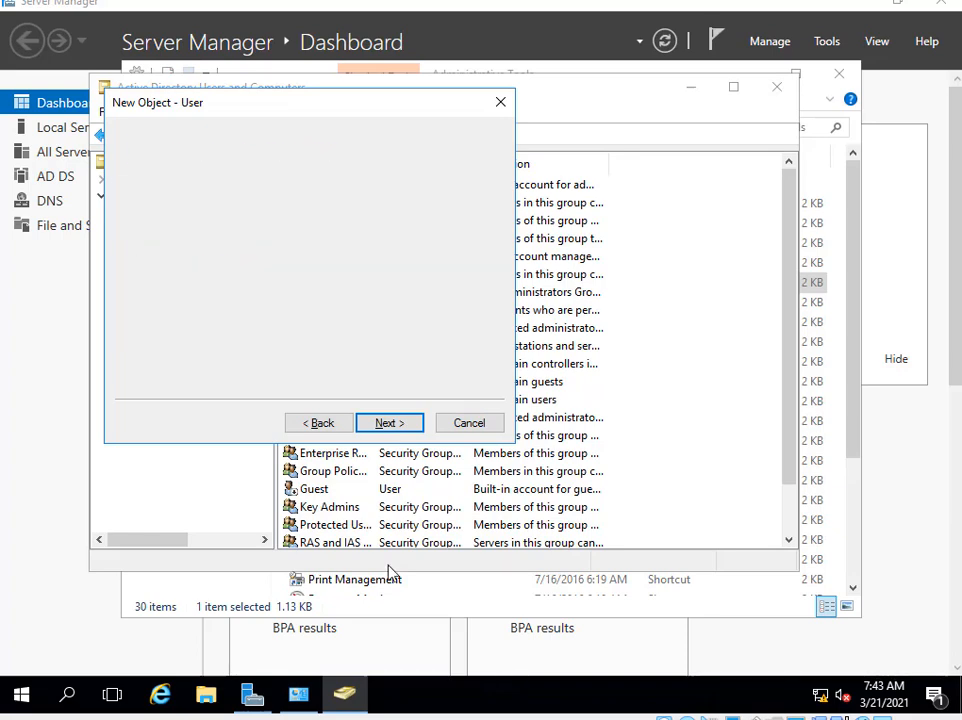
key("Return")
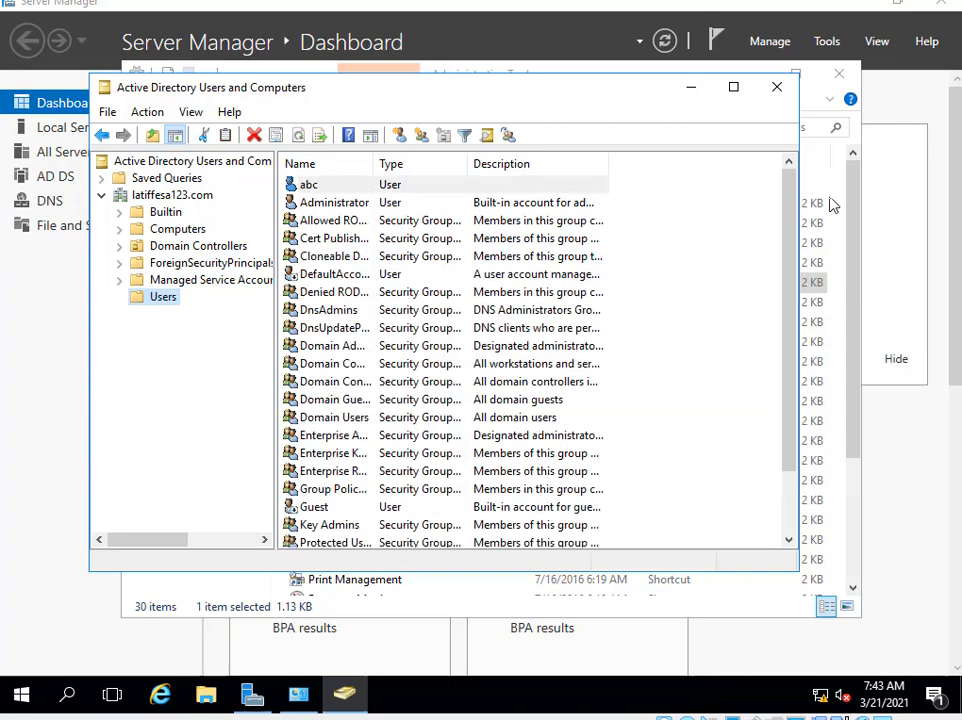
left_click(778, 90)
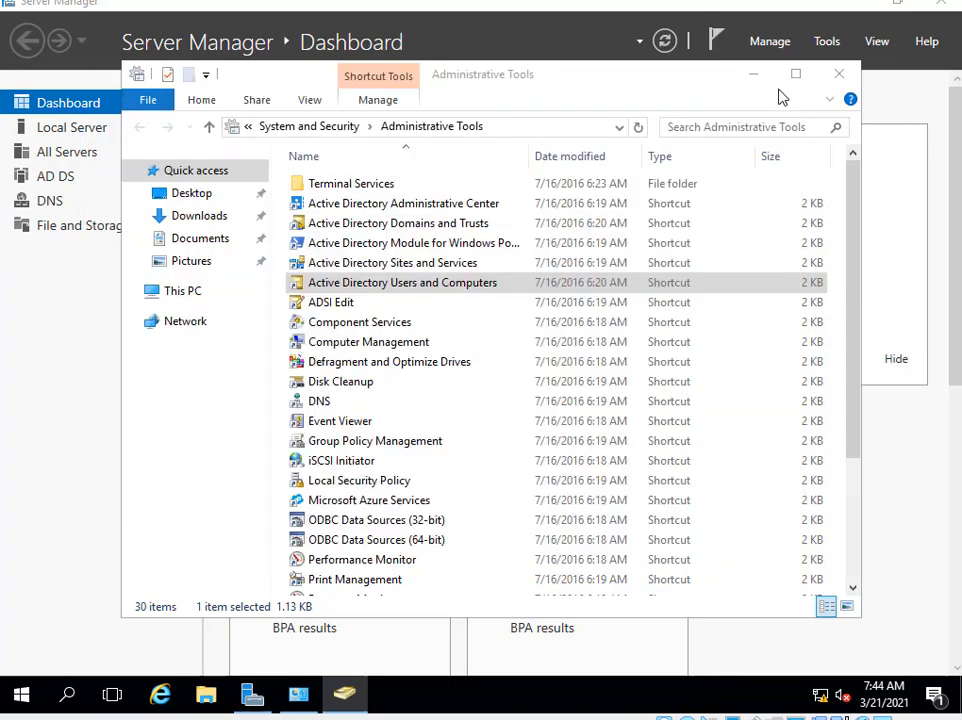
Install the DHCP Server role with its management tools through Add Roles and Features.
left_click(840, 77)
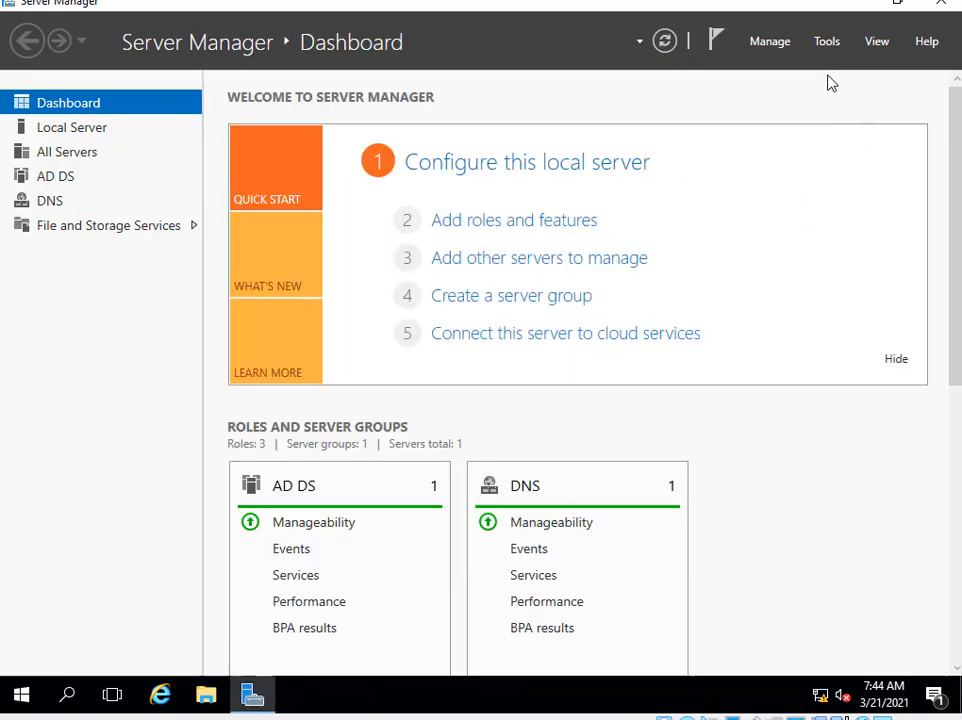
left_click(525, 230)
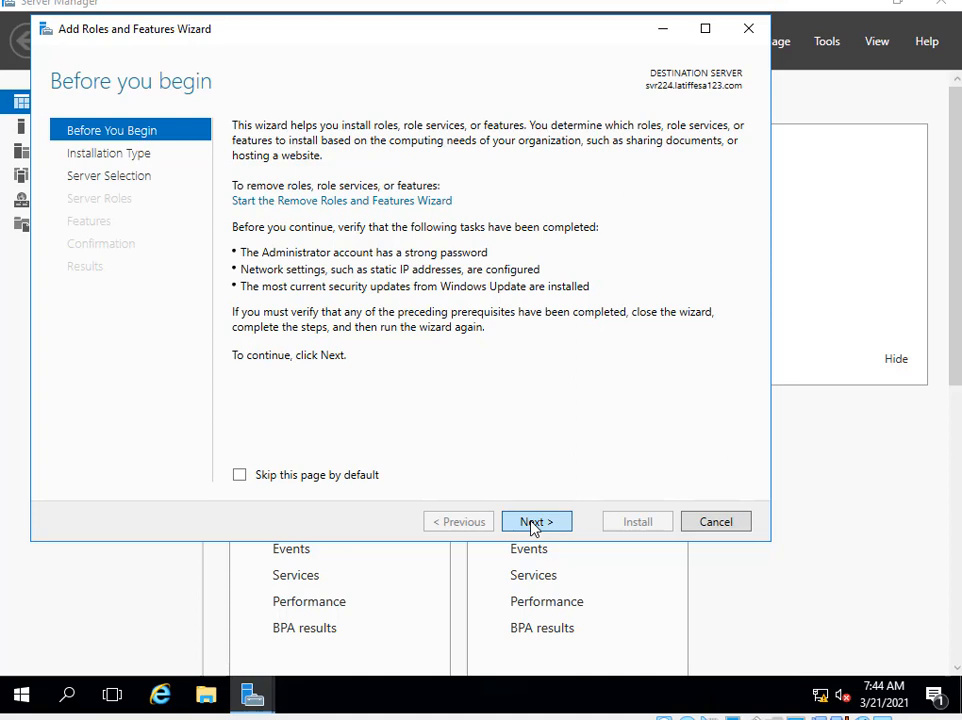
left_click(533, 522)
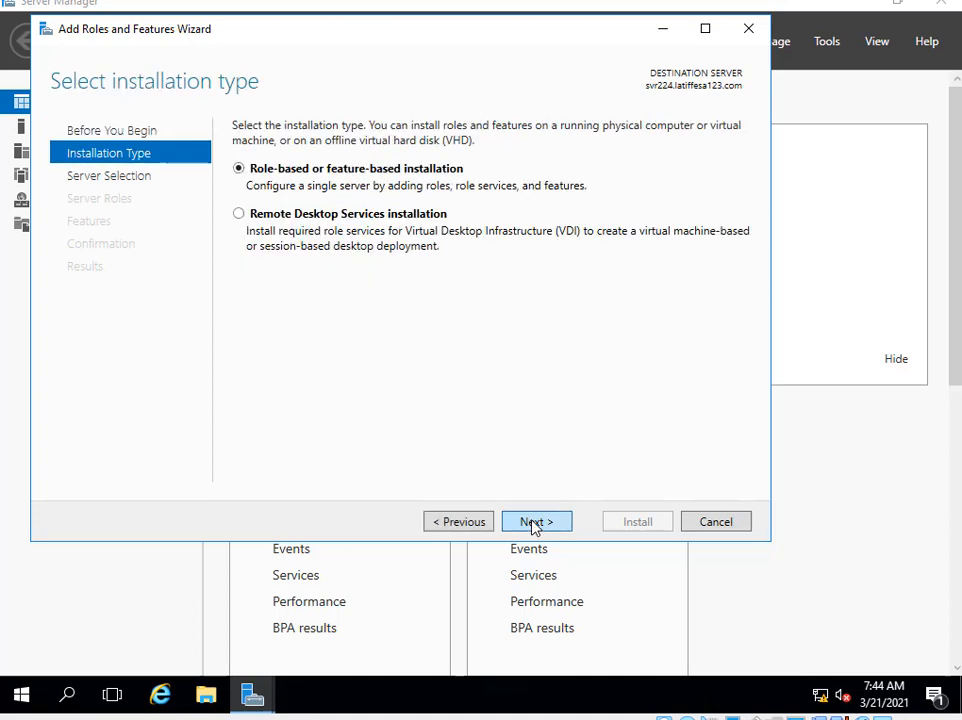
key("Return")
key("Return")
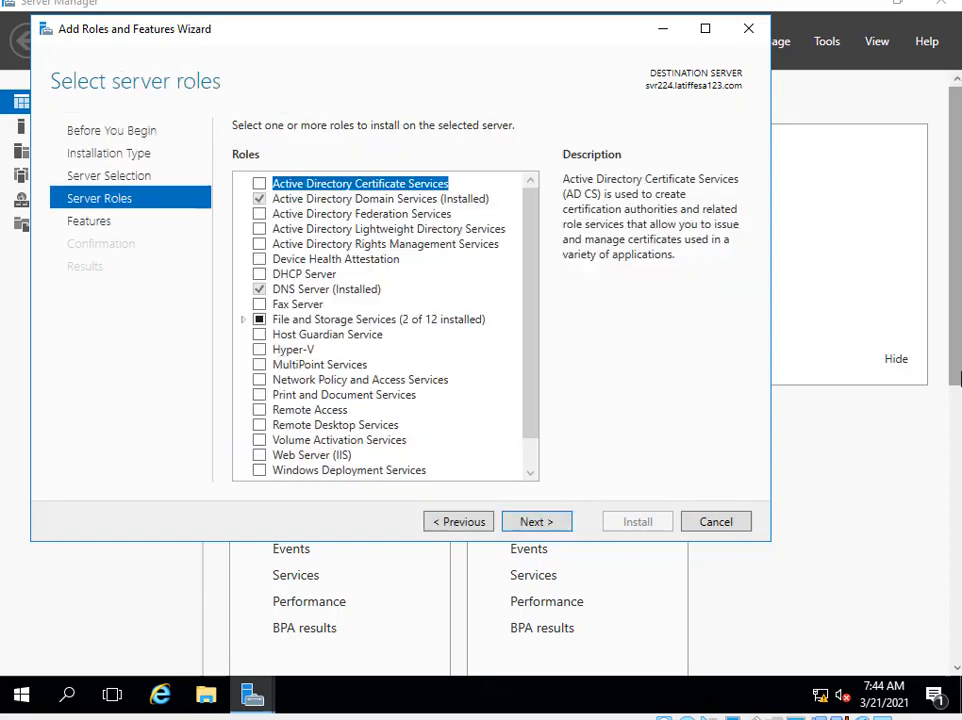
left_click(259, 274)
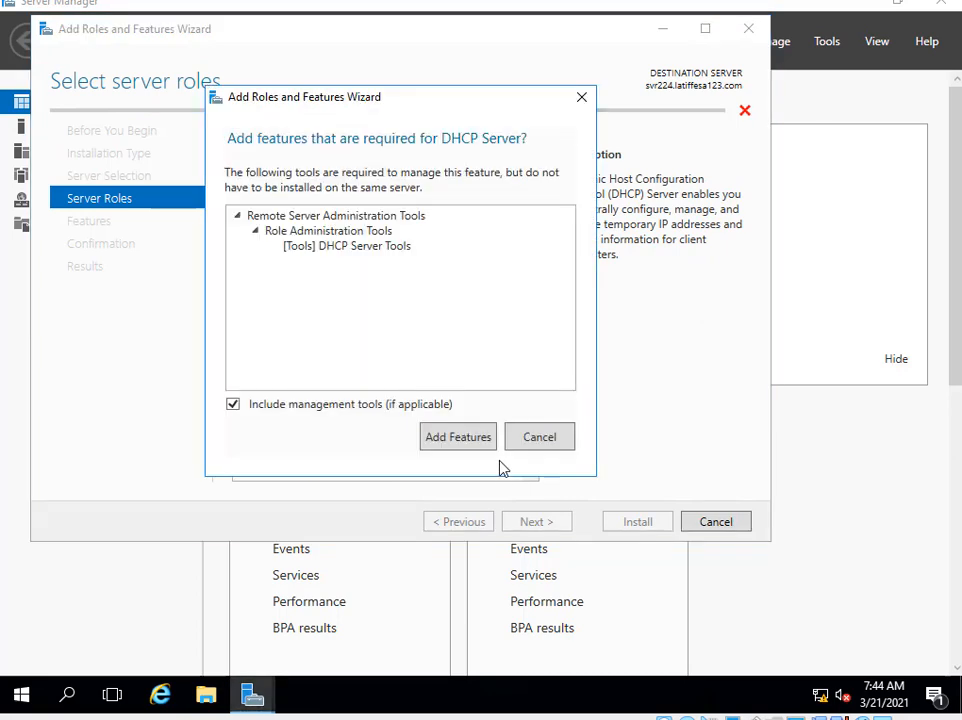
left_click(477, 436)
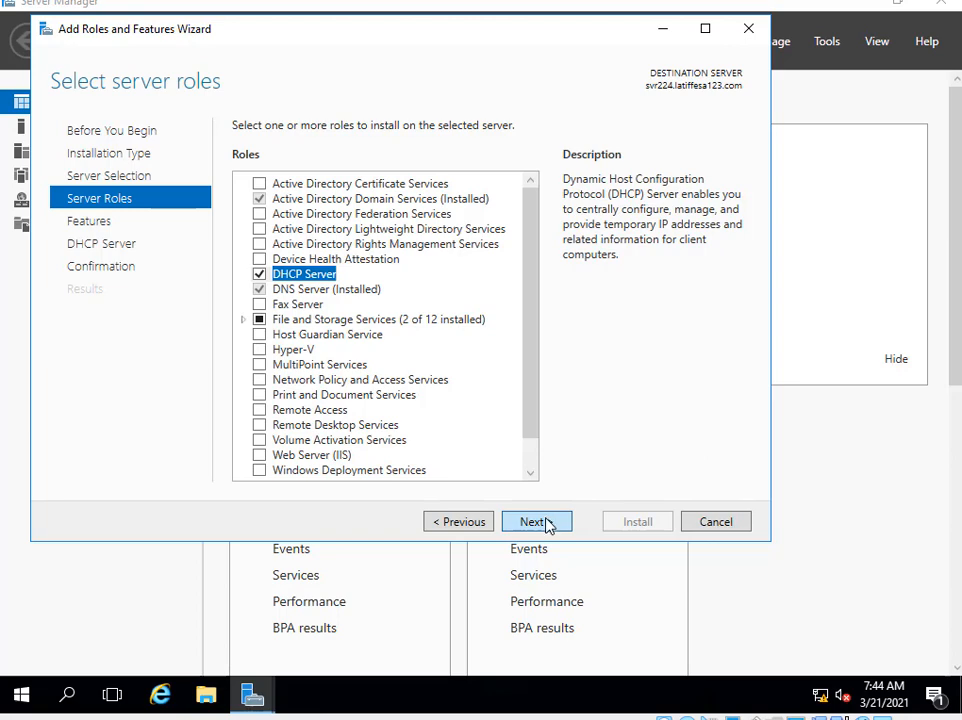
left_click(537, 522)
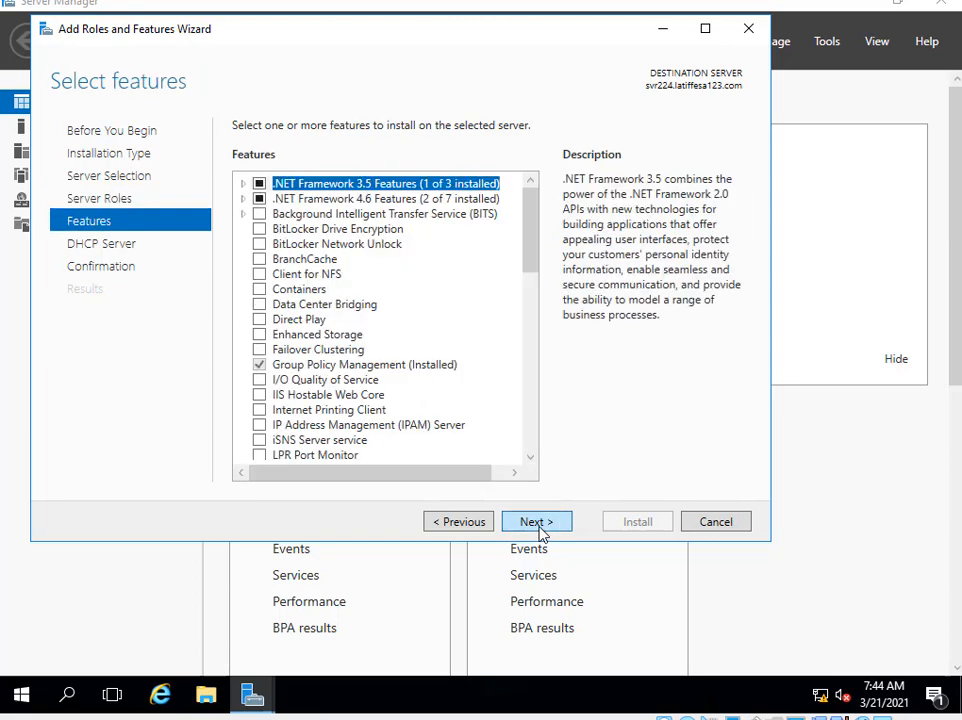
left_click(539, 528)
left_click(539, 528)
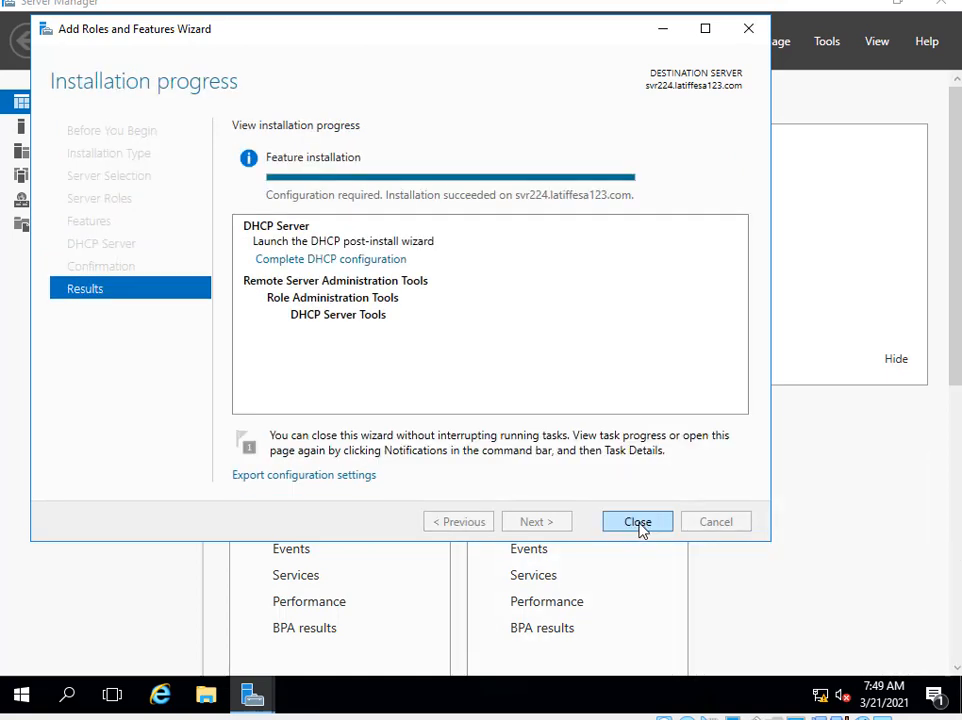
left_click(638, 522)
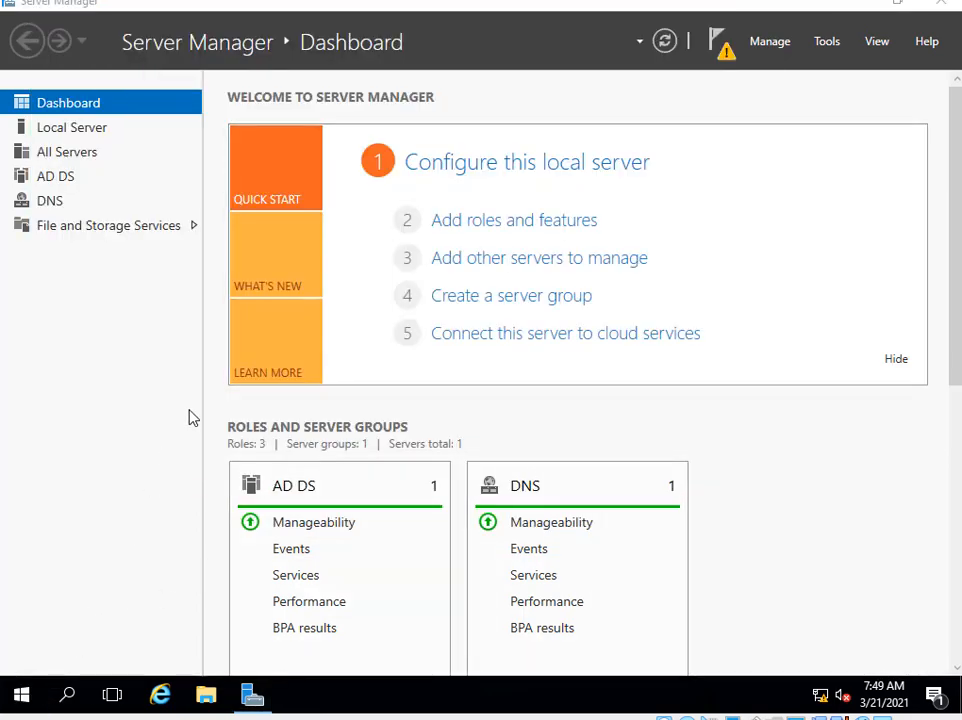
Launch the DHCP console from Windows Administrative Tools.
key("super")
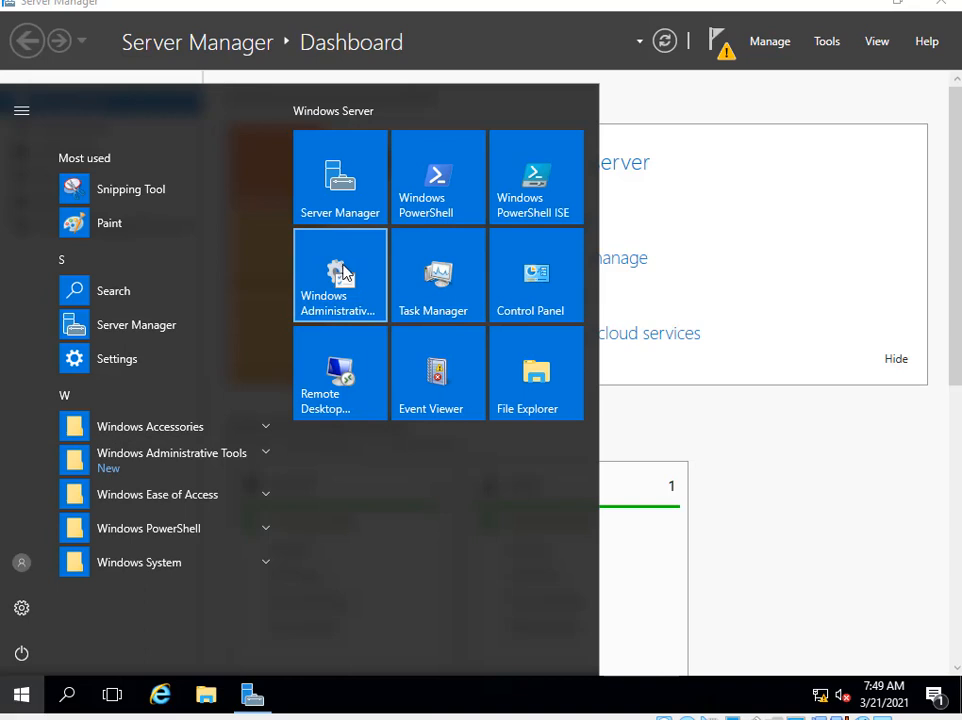
left_click(340, 273)
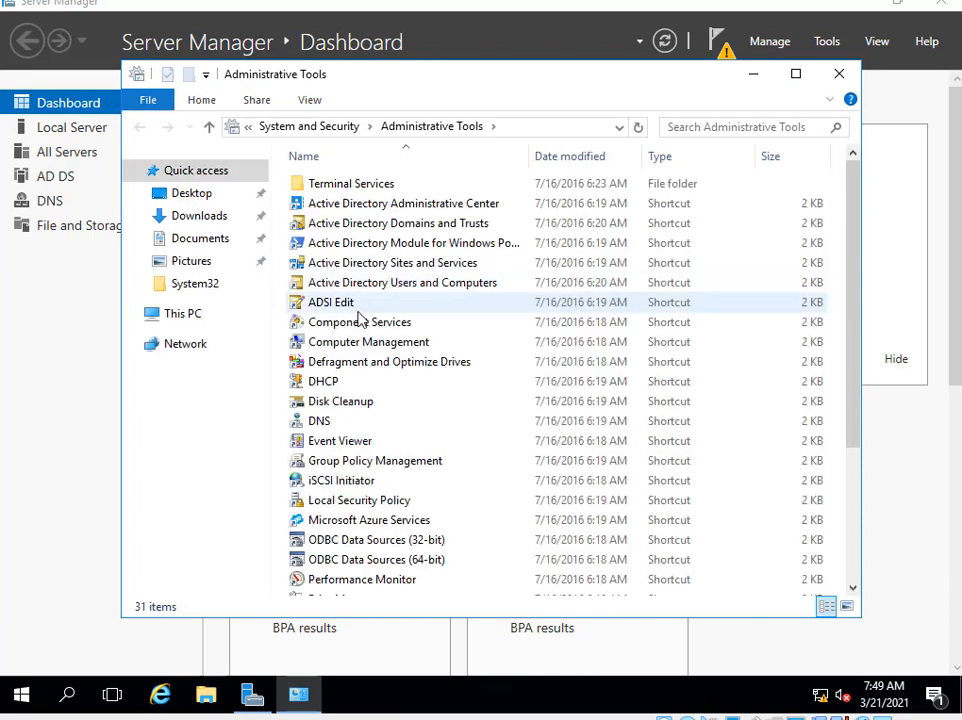
double_click(340, 384)
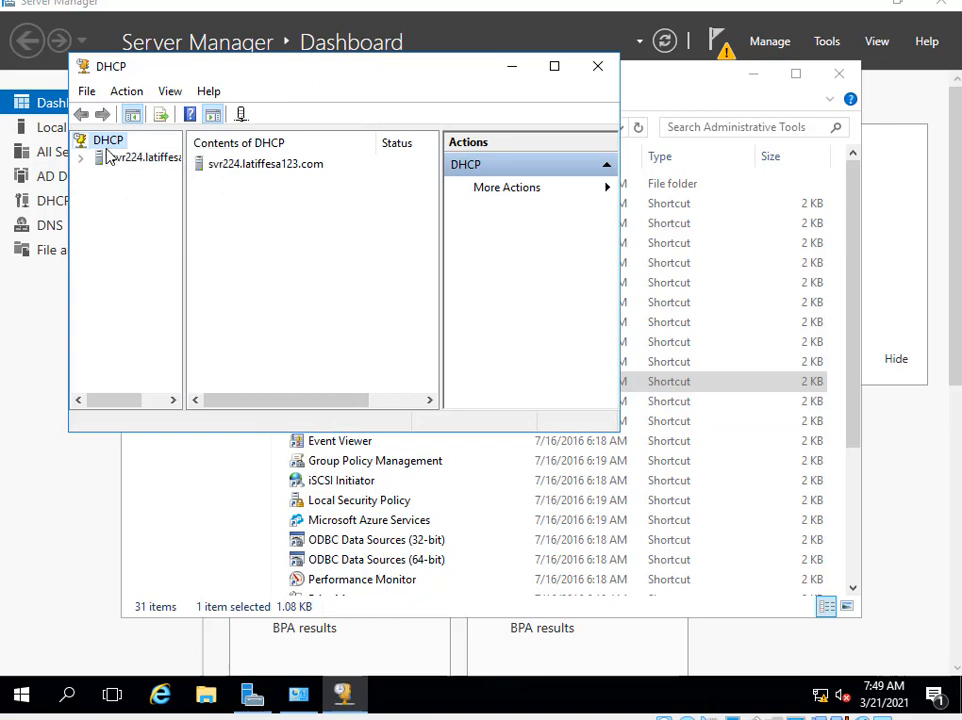
Maximize the DHCP console, widen the tree, authorize svr224 and select its IPv4 node.
right_click(107, 143)
key("Escape")
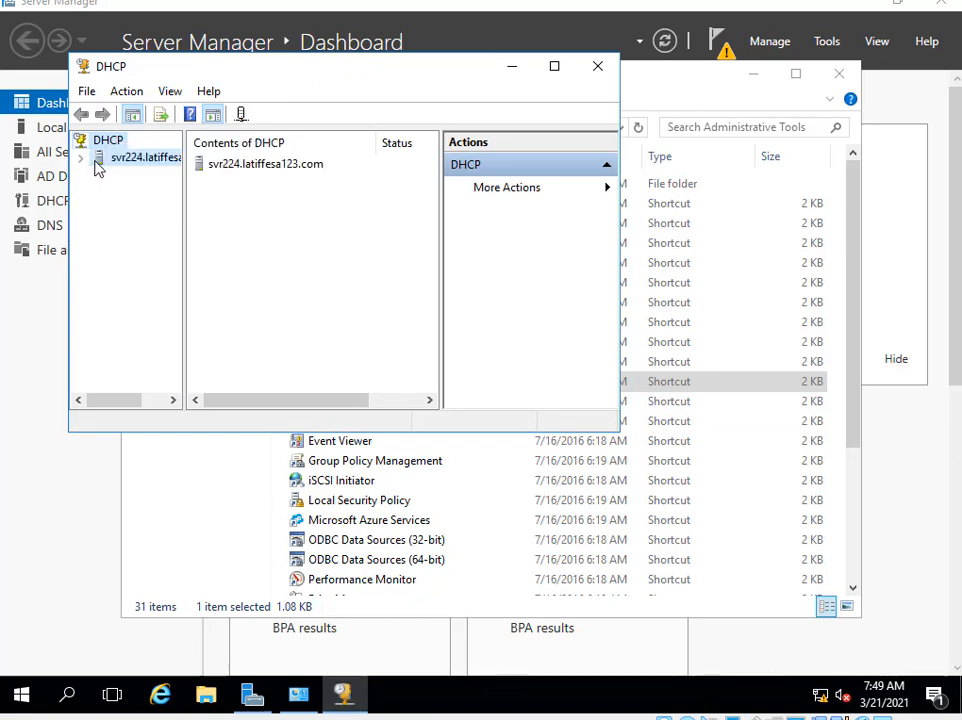
right_click(118, 161)
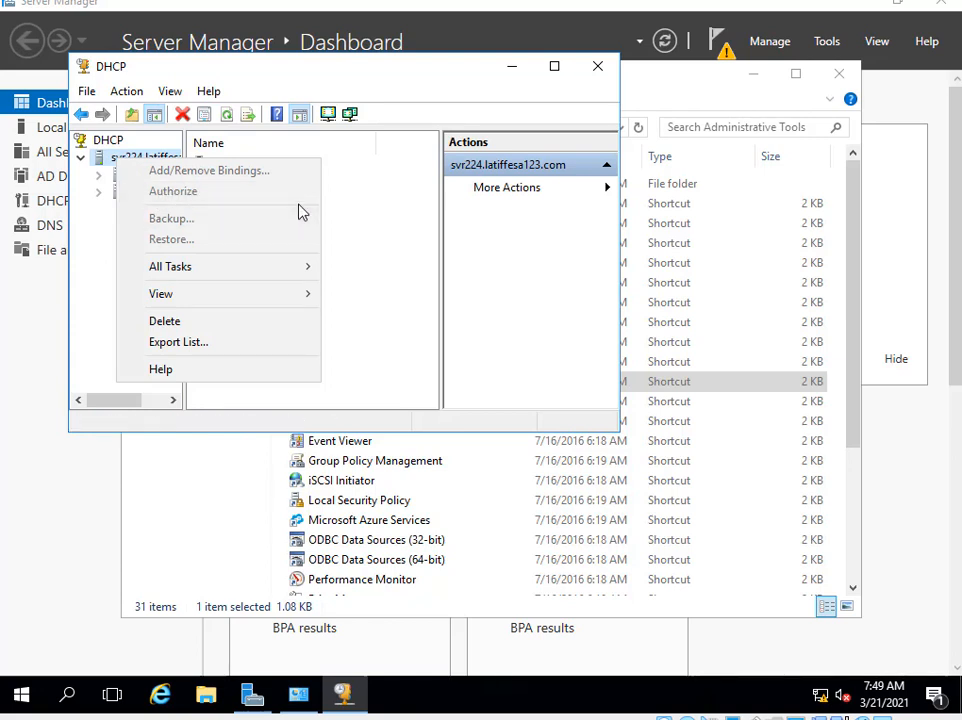
left_click(556, 67)
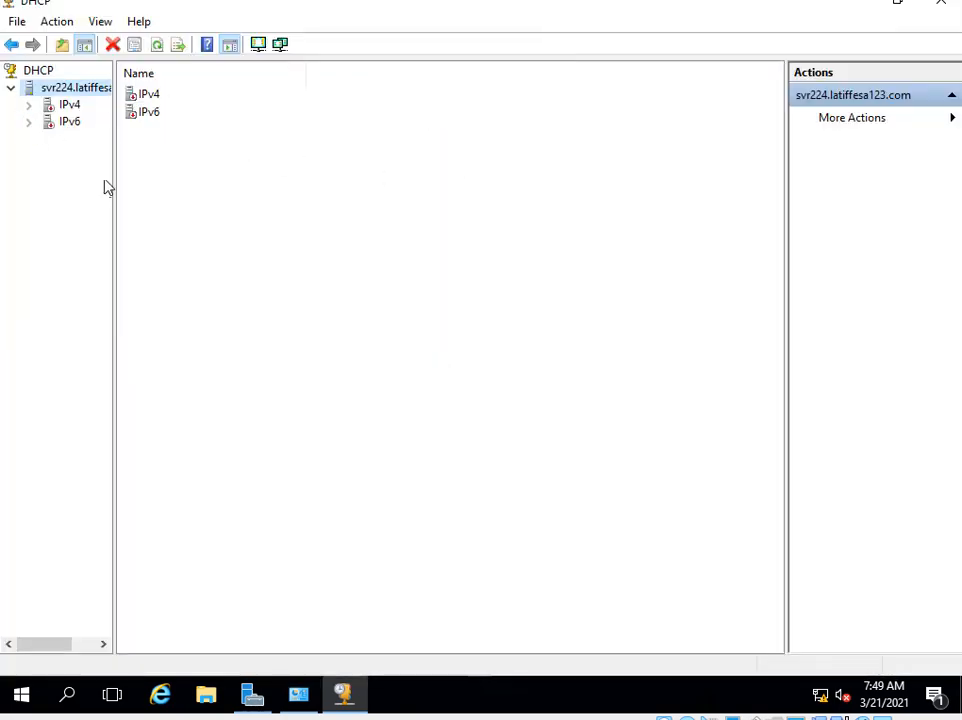
left_click_drag(112, 181, 168, 183)
right_click(56, 108)
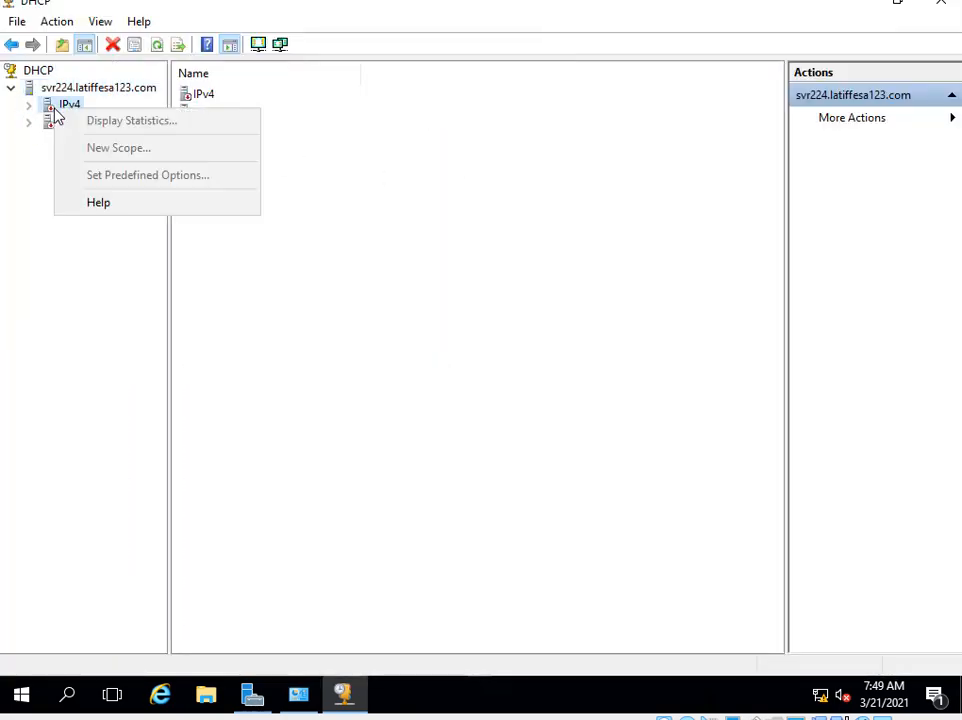
left_click(69, 91)
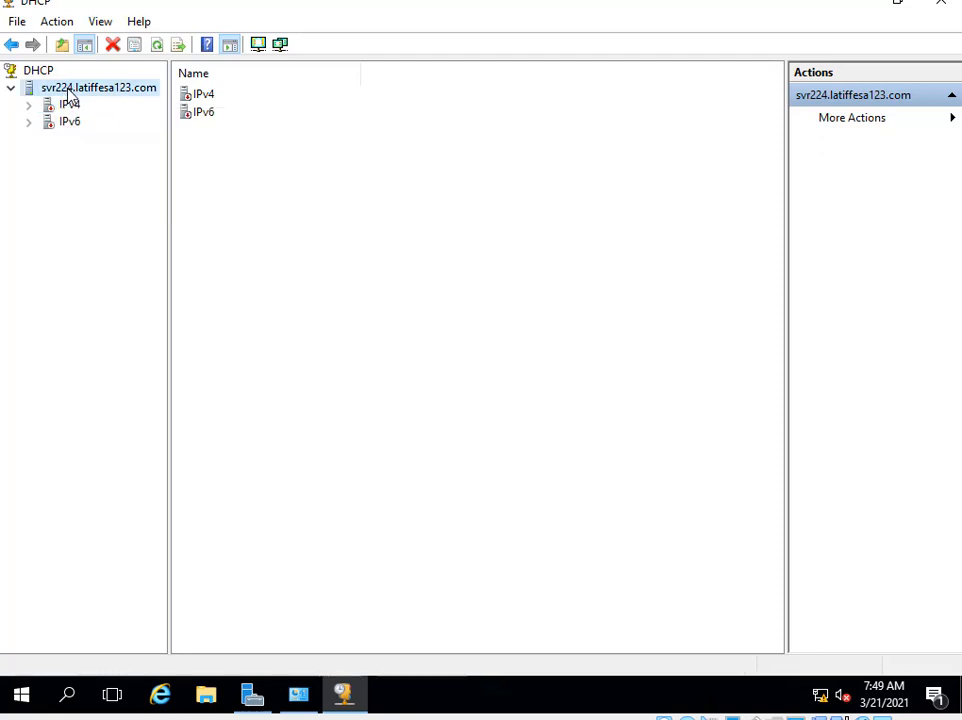
right_click(68, 90)
left_click(94, 121)
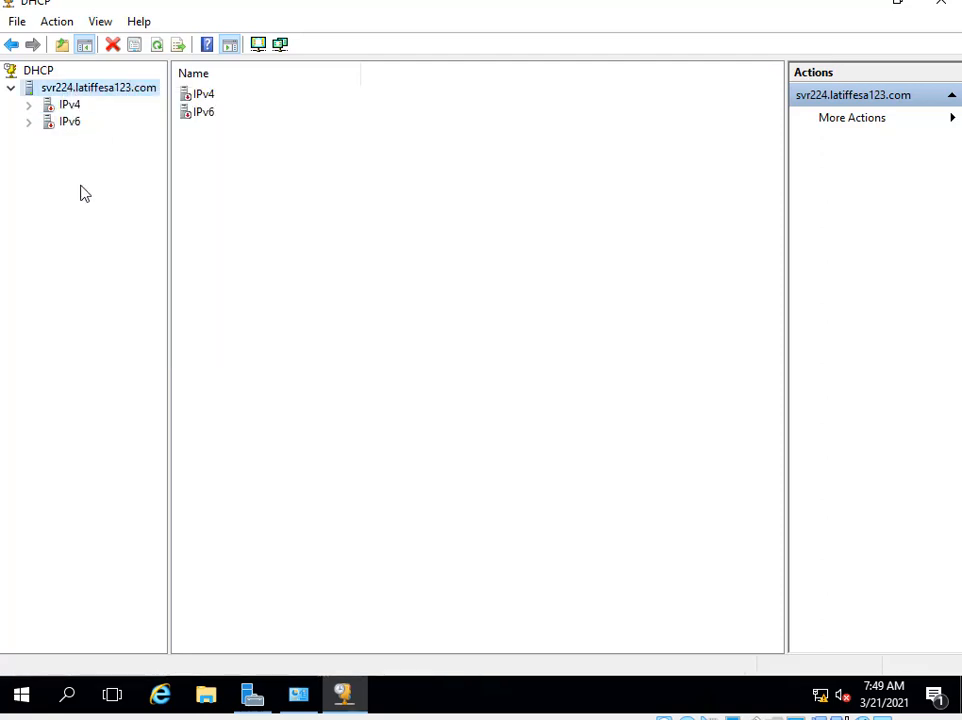
left_click(66, 106)
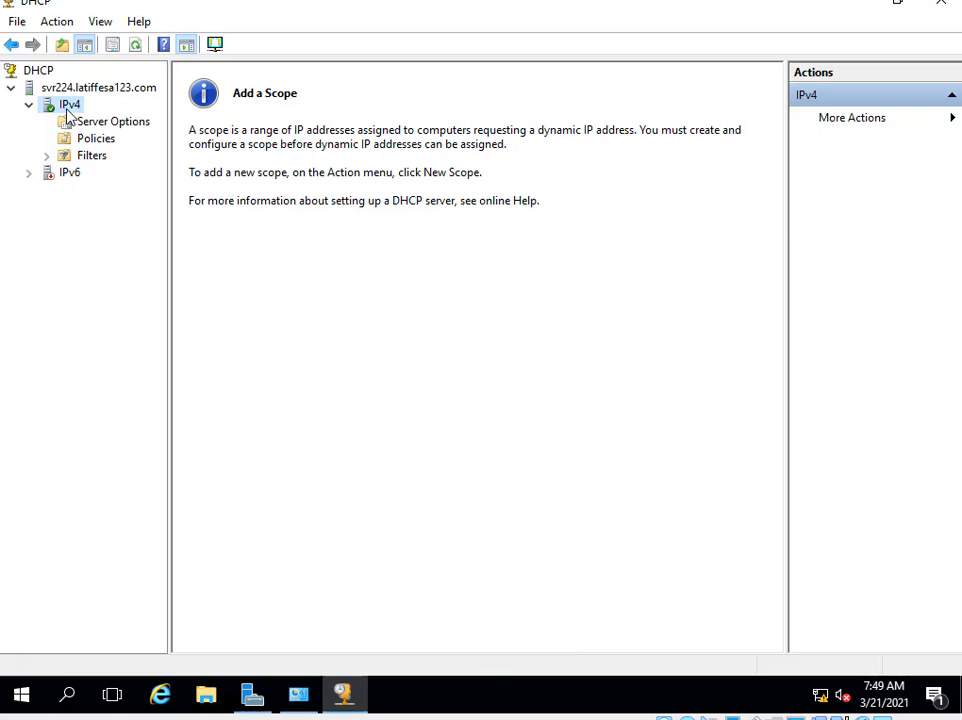
right_click(67, 111)
Start a new scope named vlan2 with range 192.168.2.160–192.168.2.170.
left_click(105, 148)
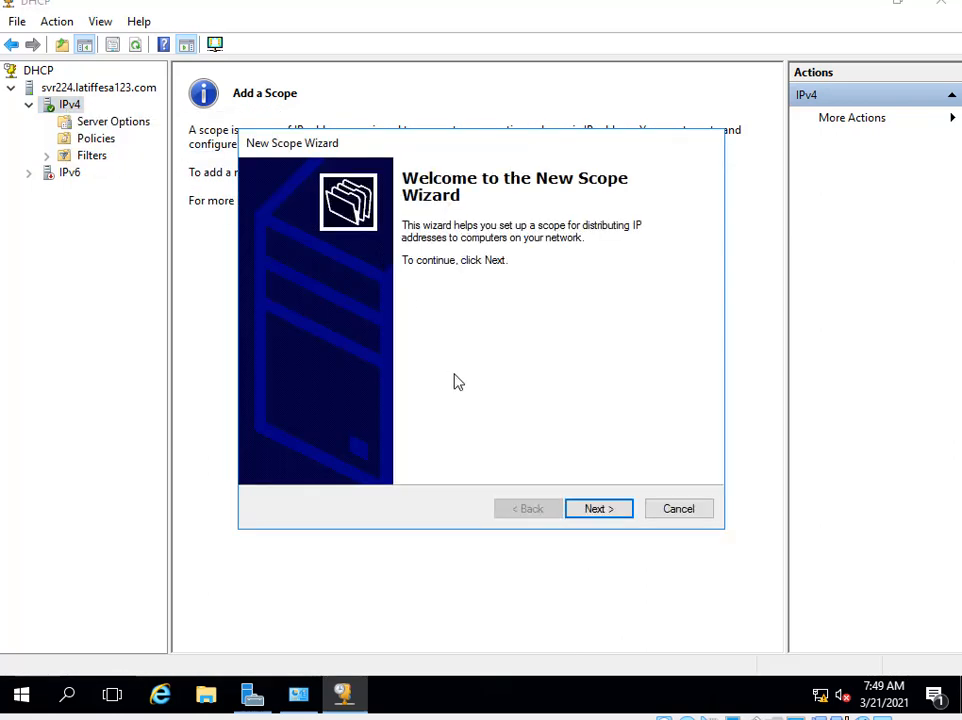
left_click(597, 515)
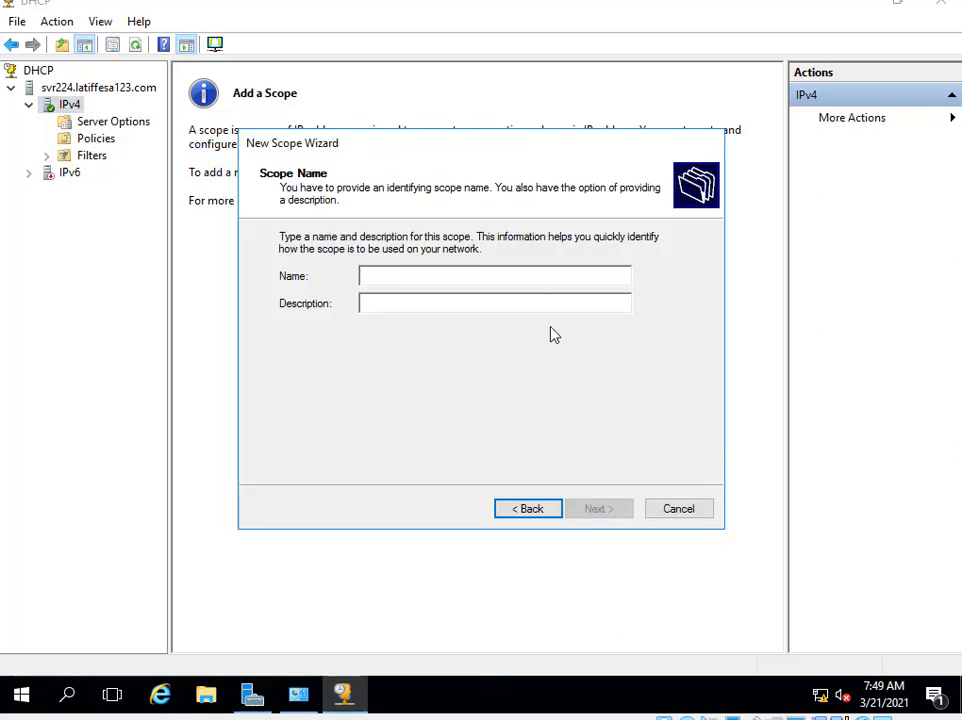
type("vlan2")
key("Return")
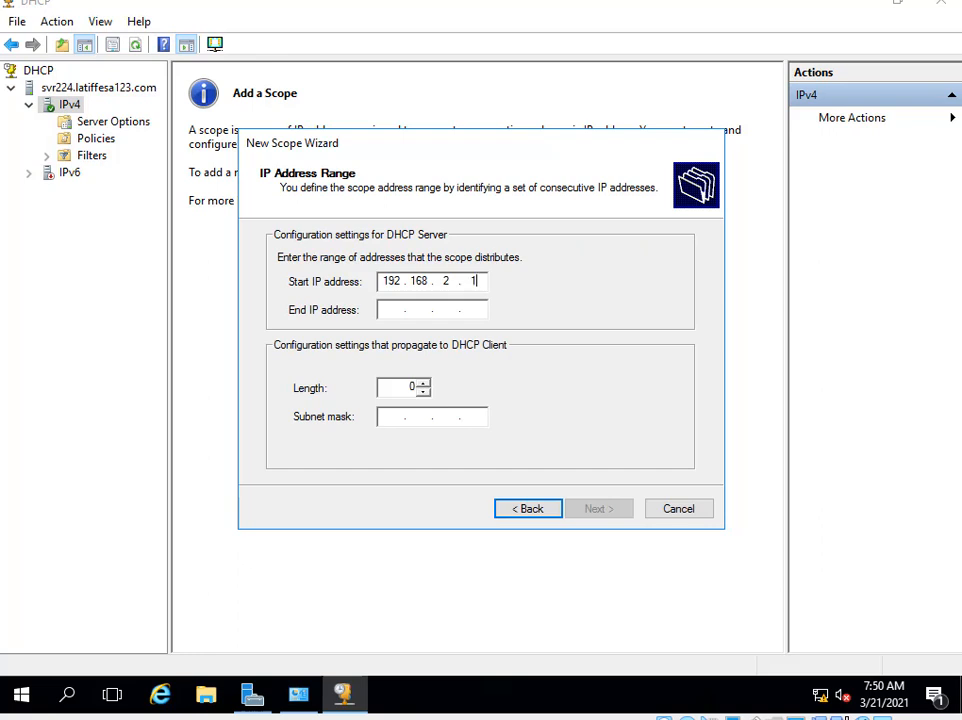
key("Tab")
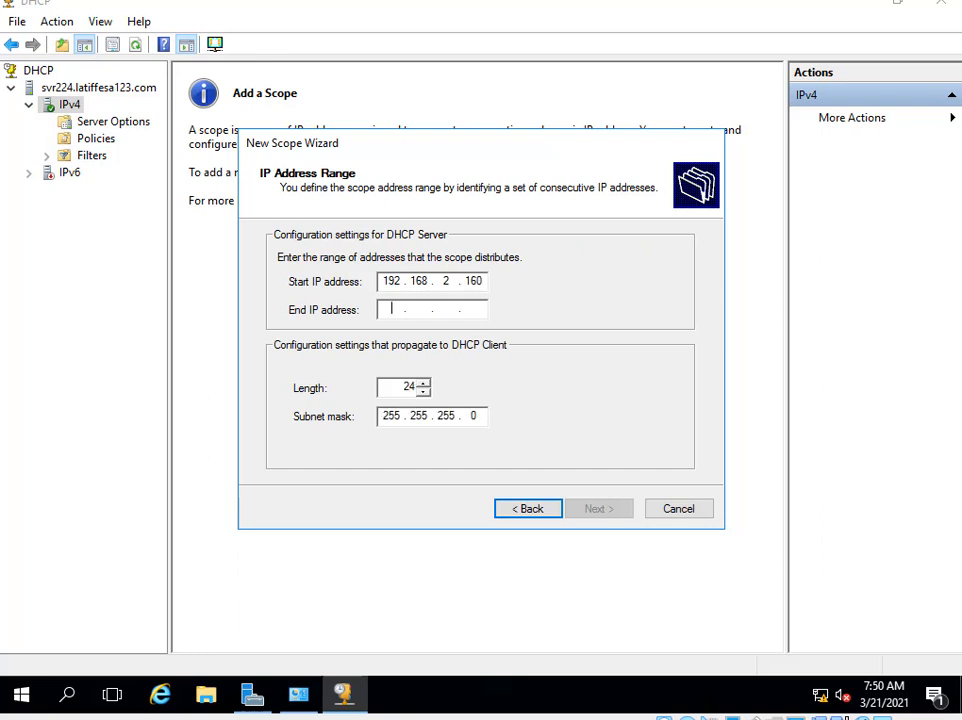
type("192 . 168 . 2 . 170")
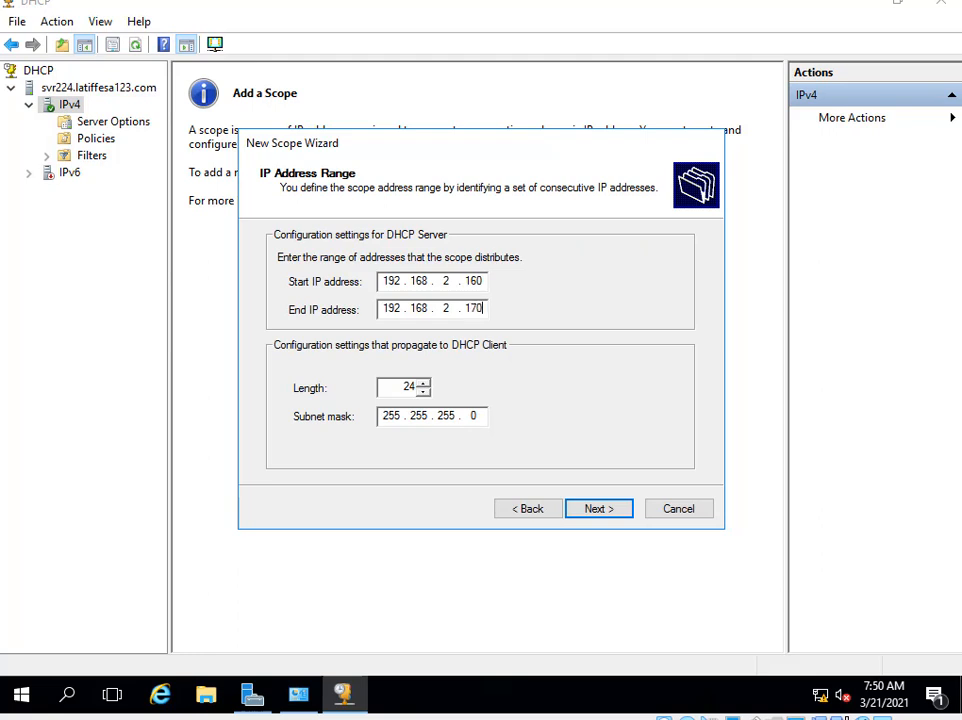
left_click(614, 512)
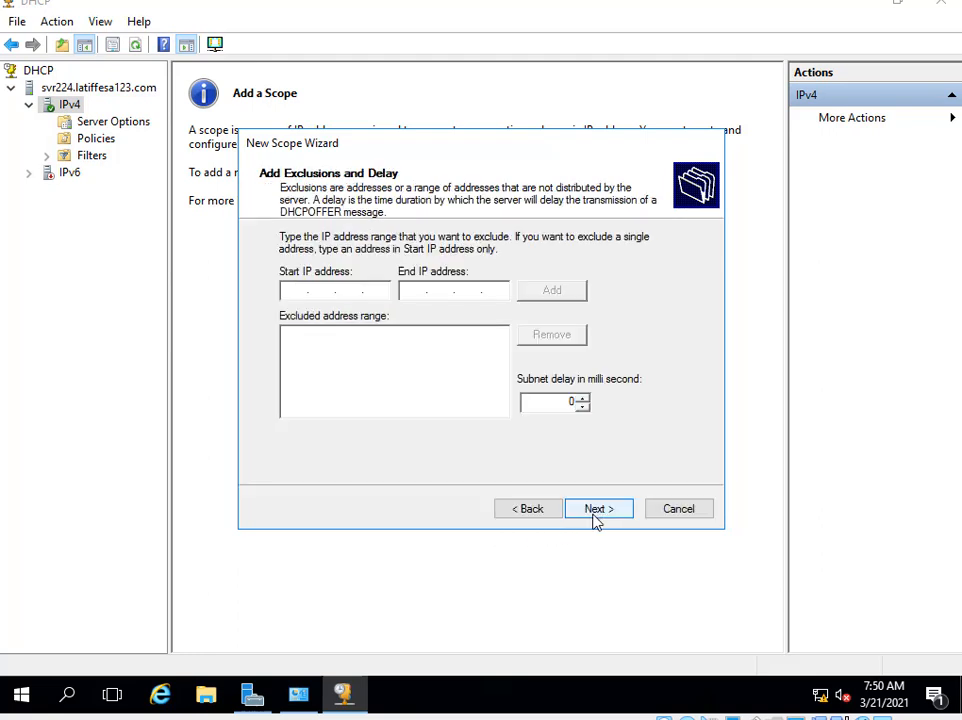
Skip exclusions, keep the default lease, and add 192.168.2.1 as default gateway.
left_click(596, 510)
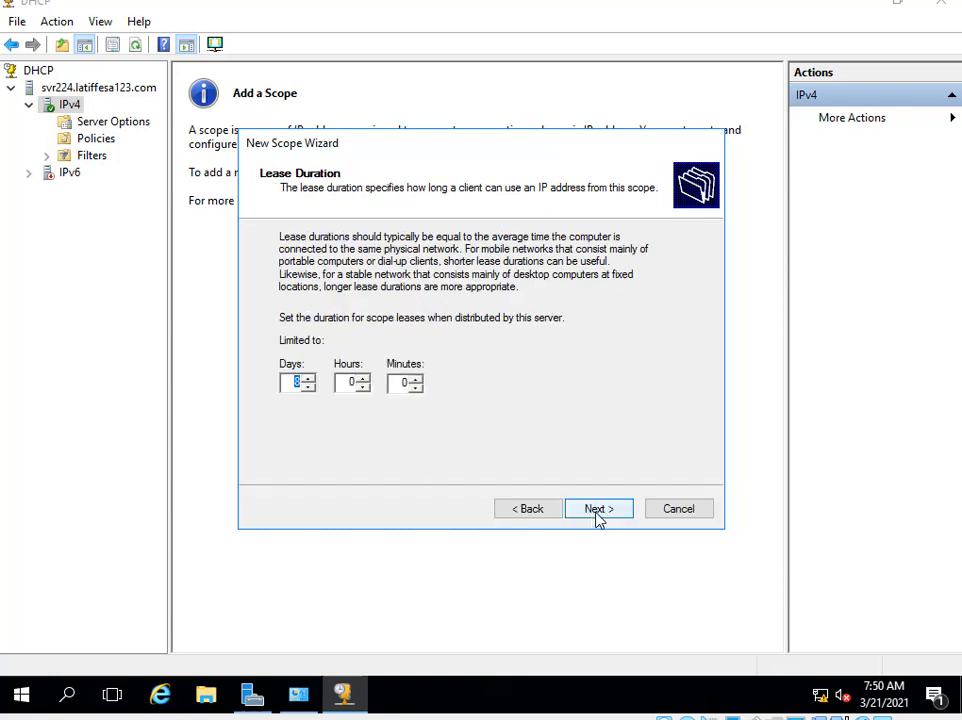
left_click(597, 510)
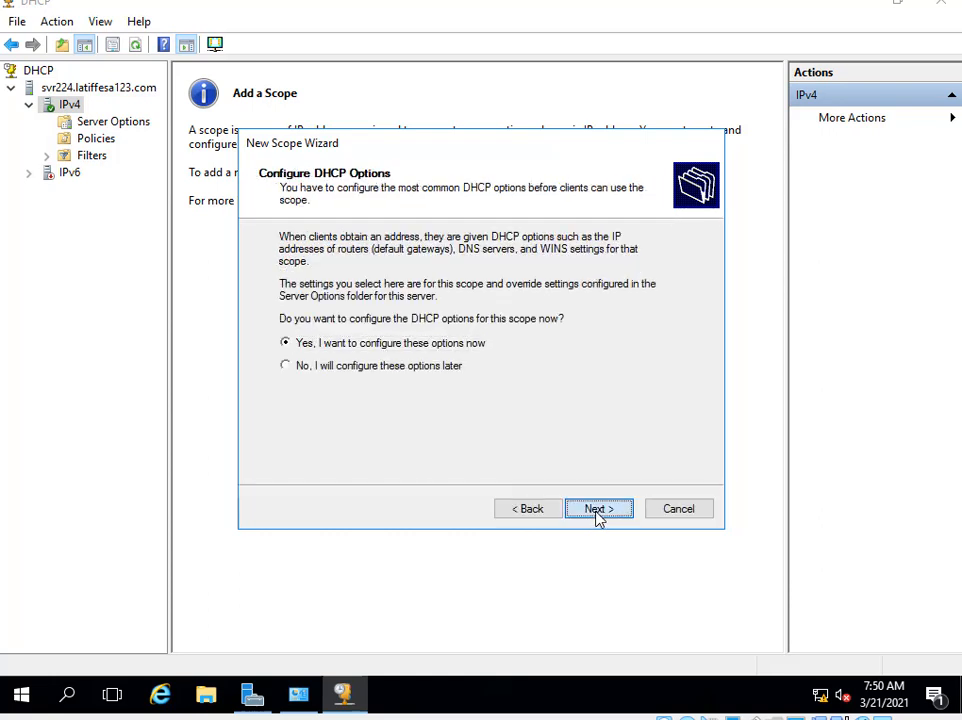
left_click(597, 510)
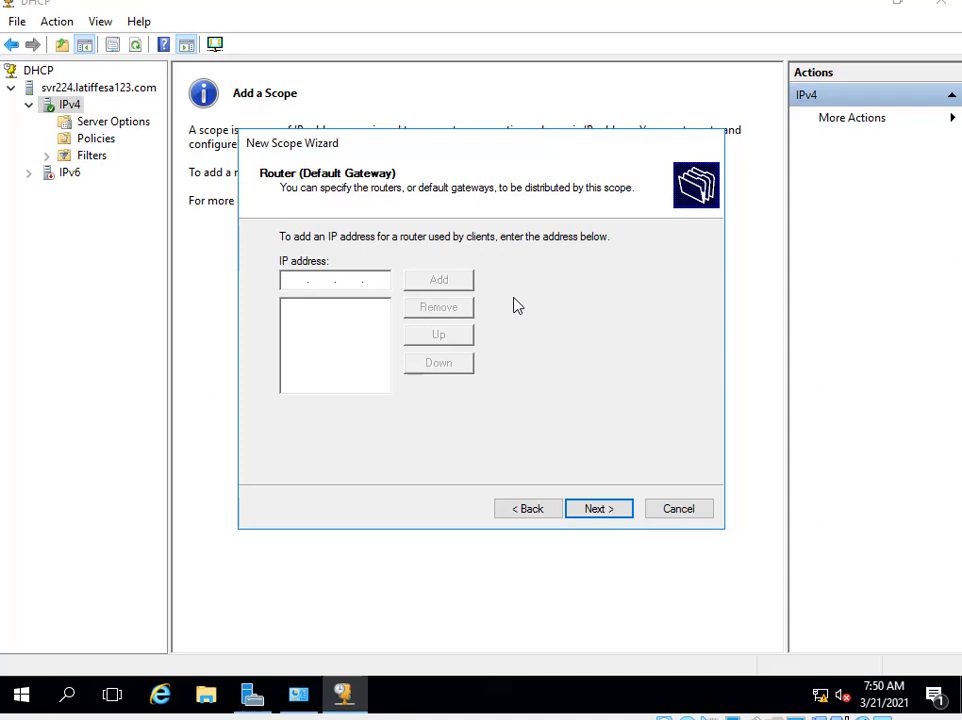
type("192 . 168 . 2 . 1")
left_click(440, 281)
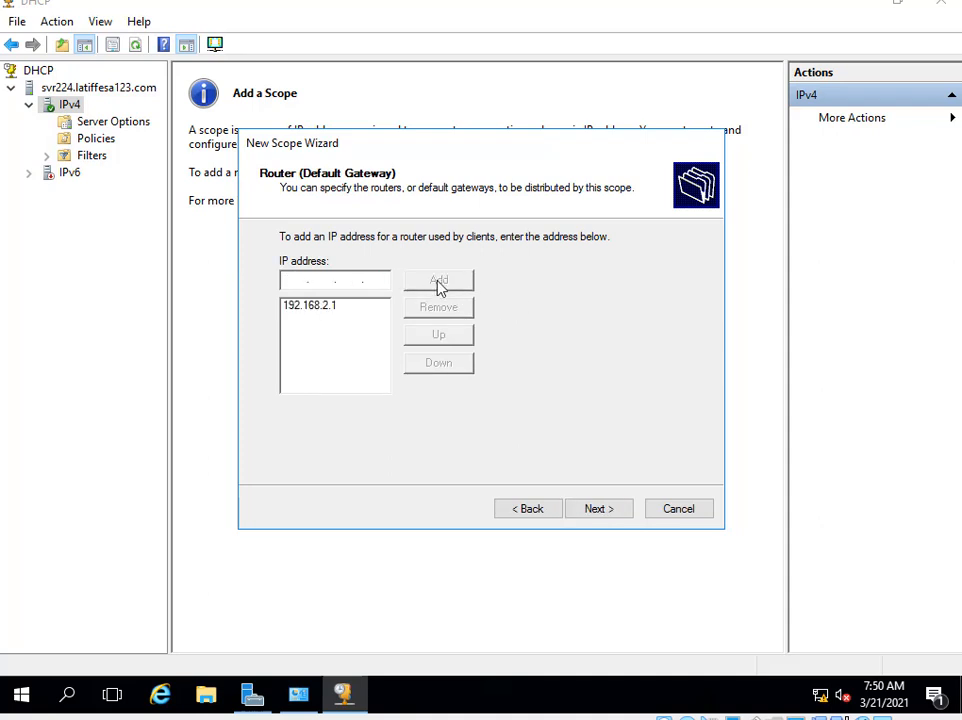
Add 192.168.2.1 as a second DNS server alongside 192.168.2.224.
left_click(598, 509)
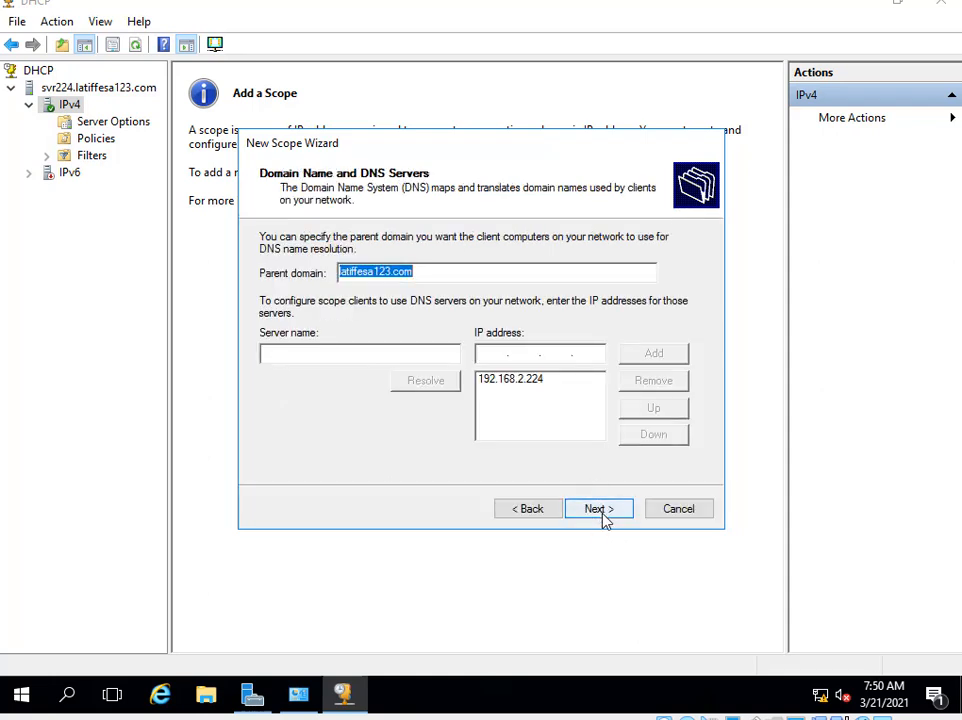
left_click(602, 514)
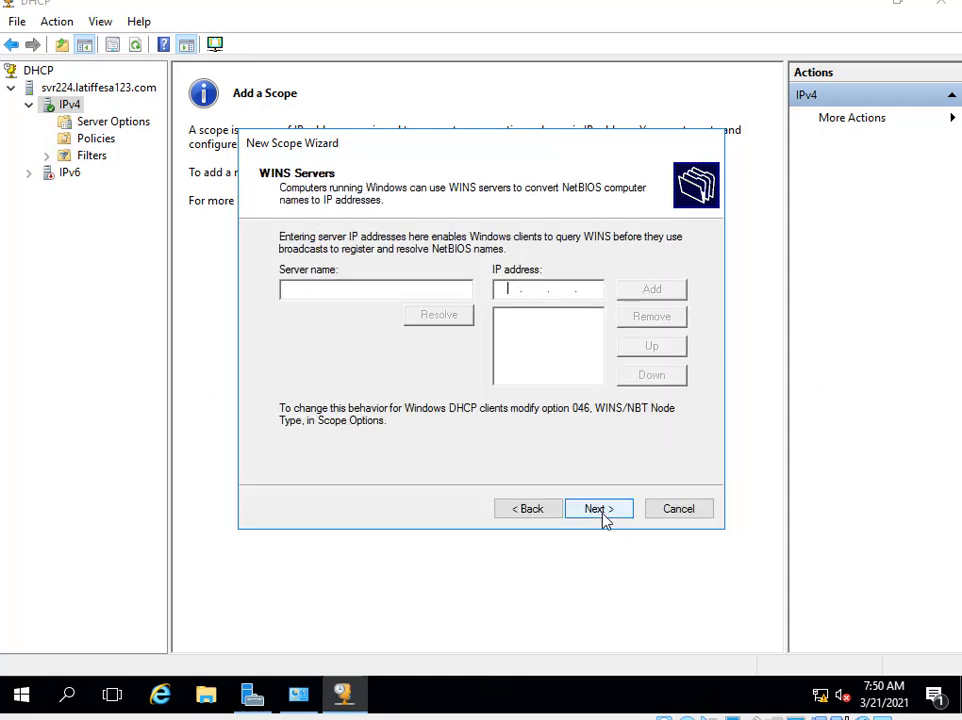
left_click(530, 513)
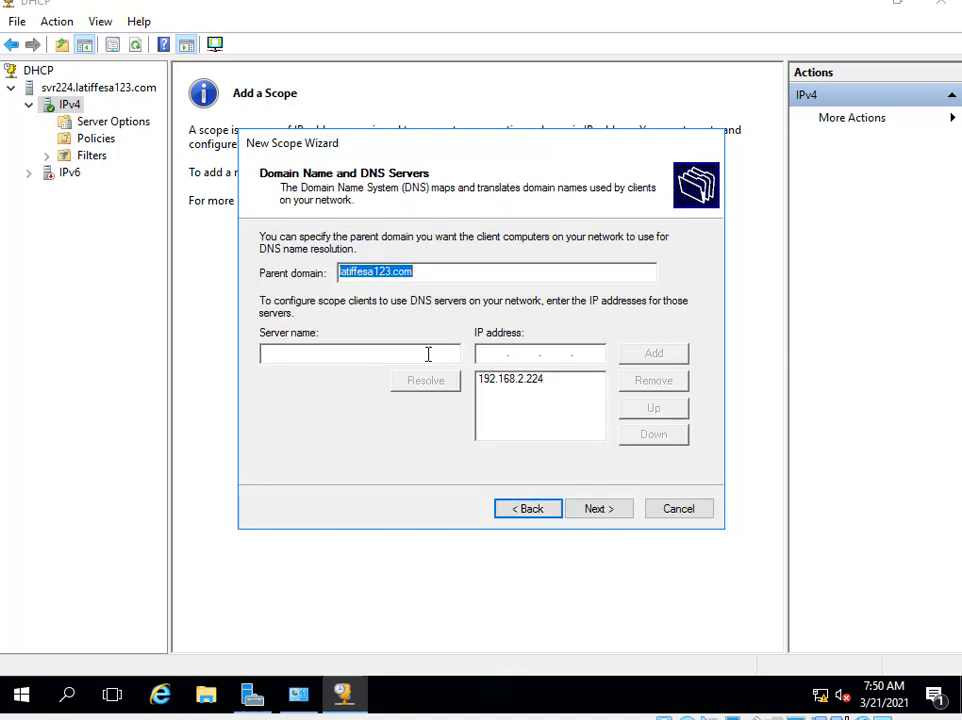
left_click(515, 352)
type("1")
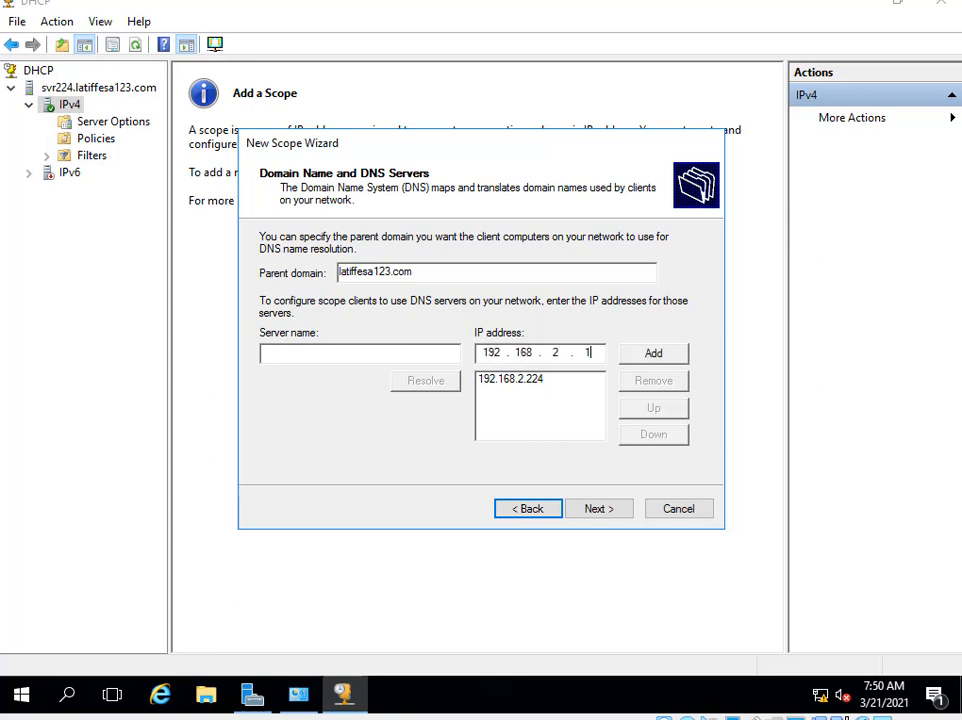
type("92.168.2.1")
left_click(651, 354)
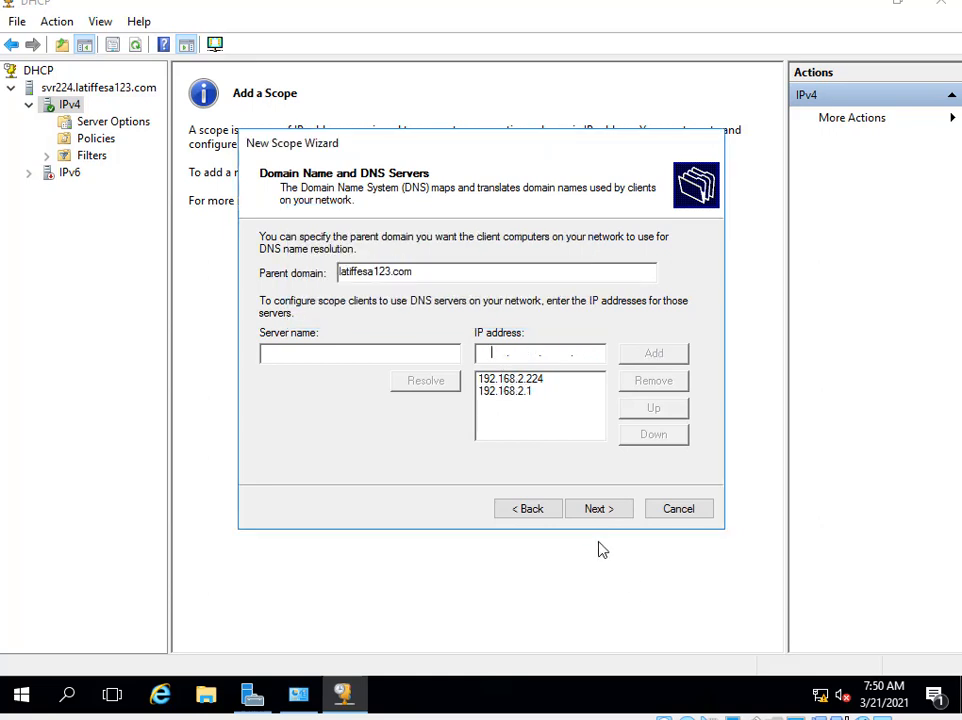
Skip WINS, activate the scope, then close the DHCP console and Administrative Tools.
left_click(603, 511)
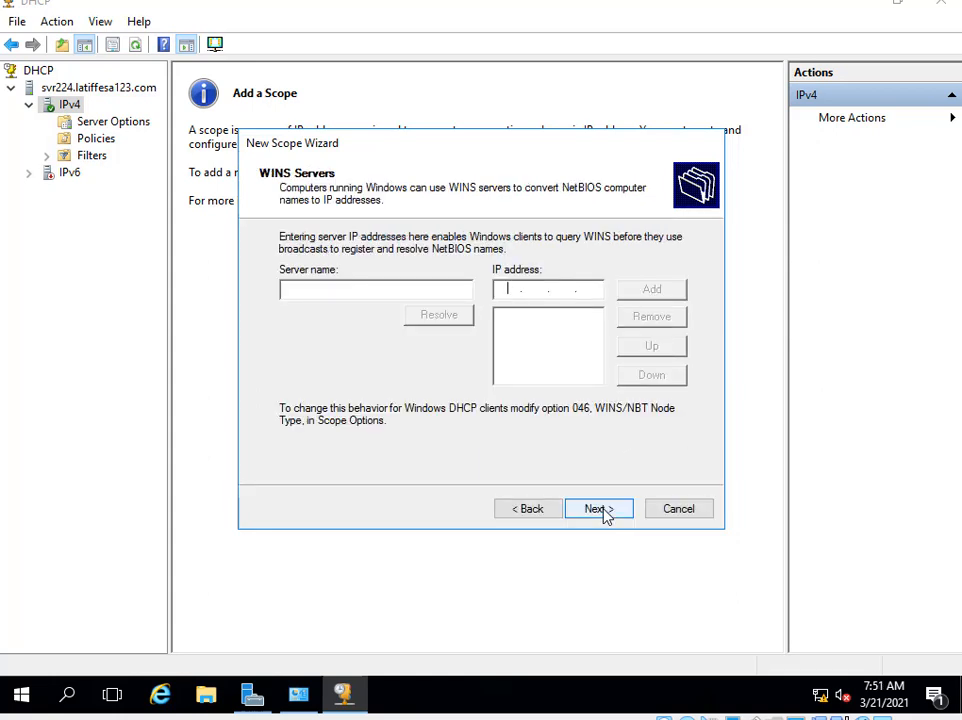
left_click(603, 511)
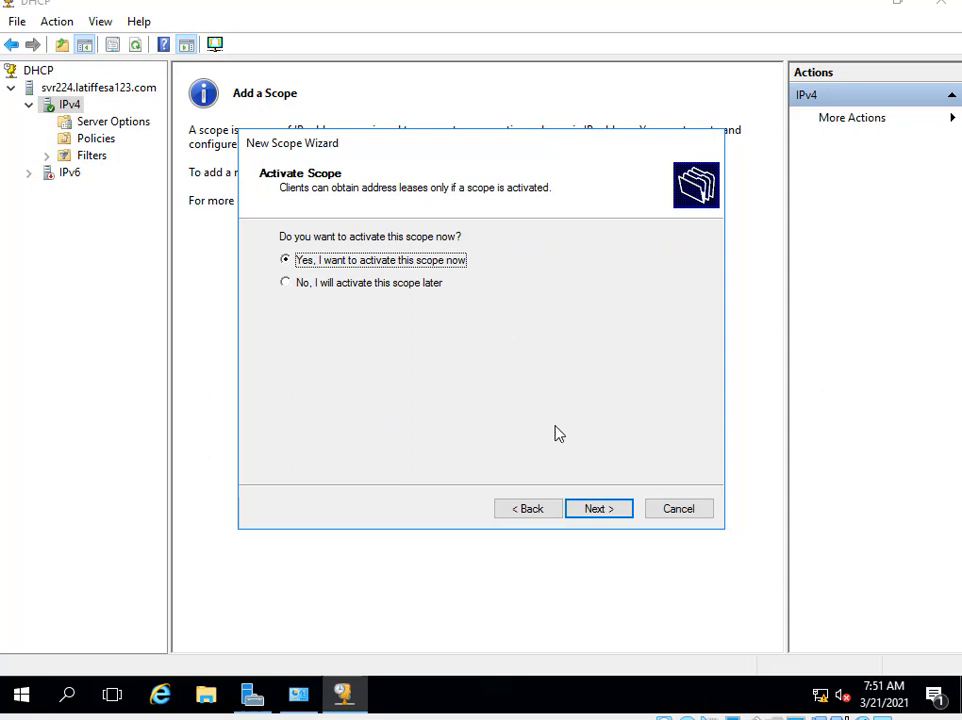
left_click(596, 513)
left_click(600, 515)
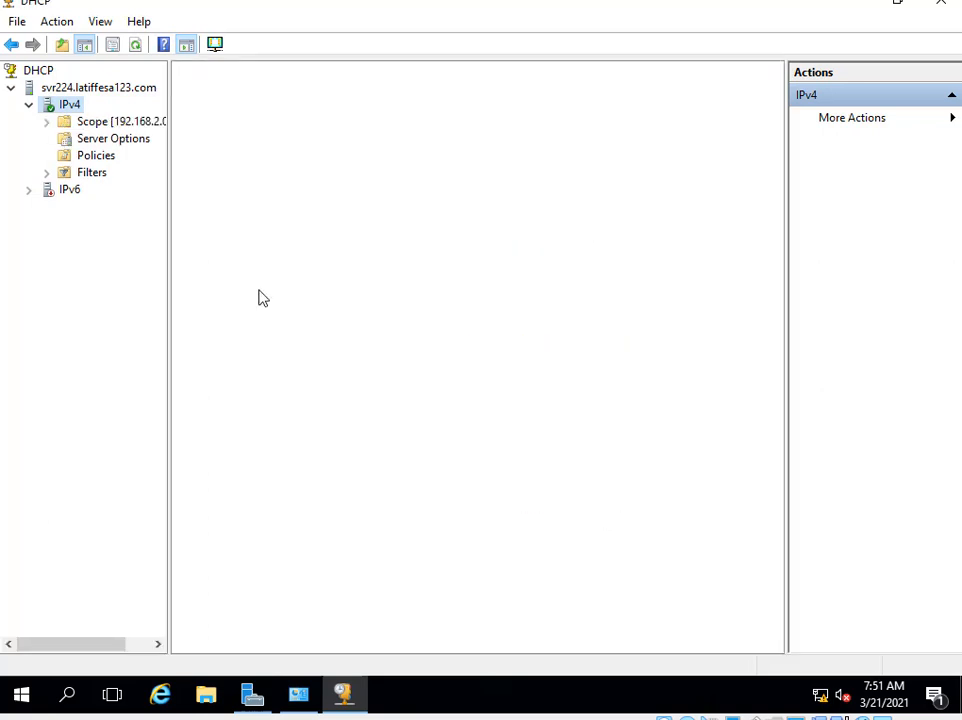
left_click(79, 138)
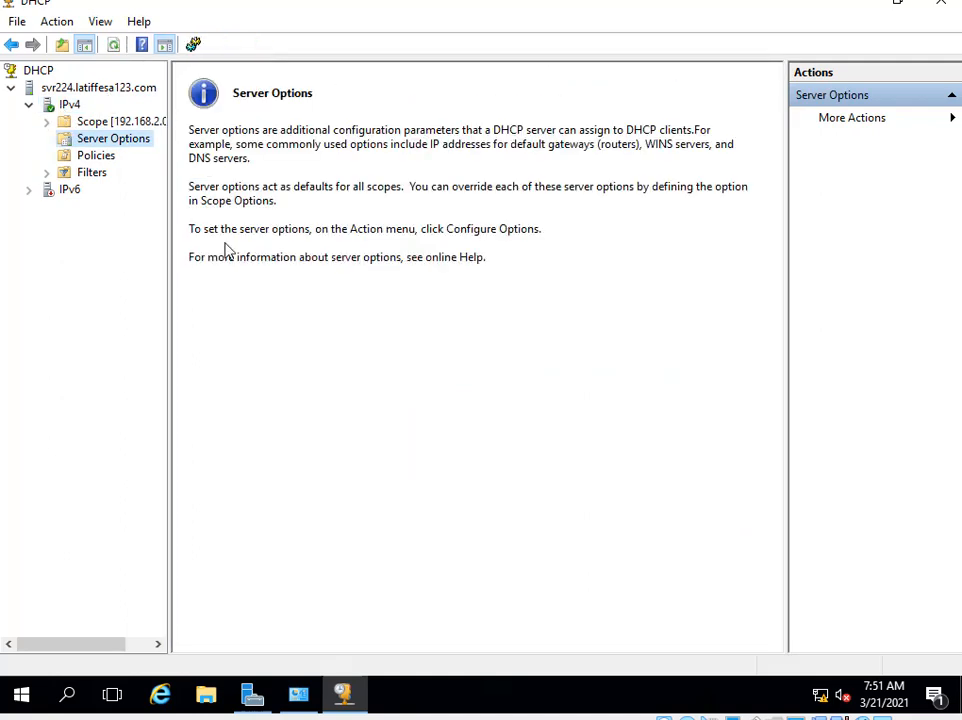
left_click(941, 8)
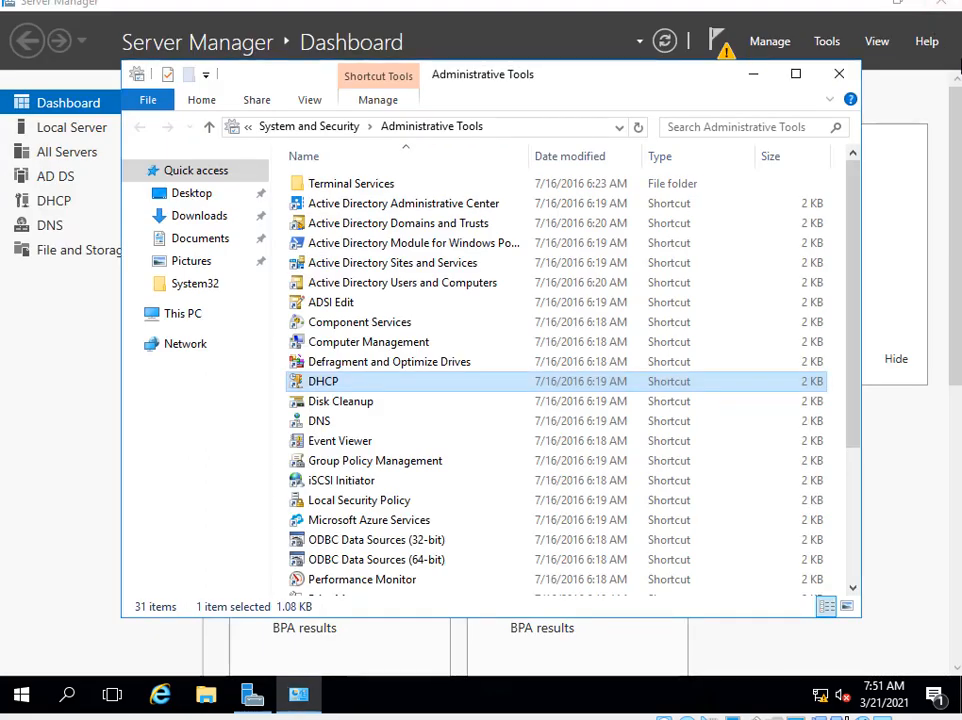
left_click(849, 88)
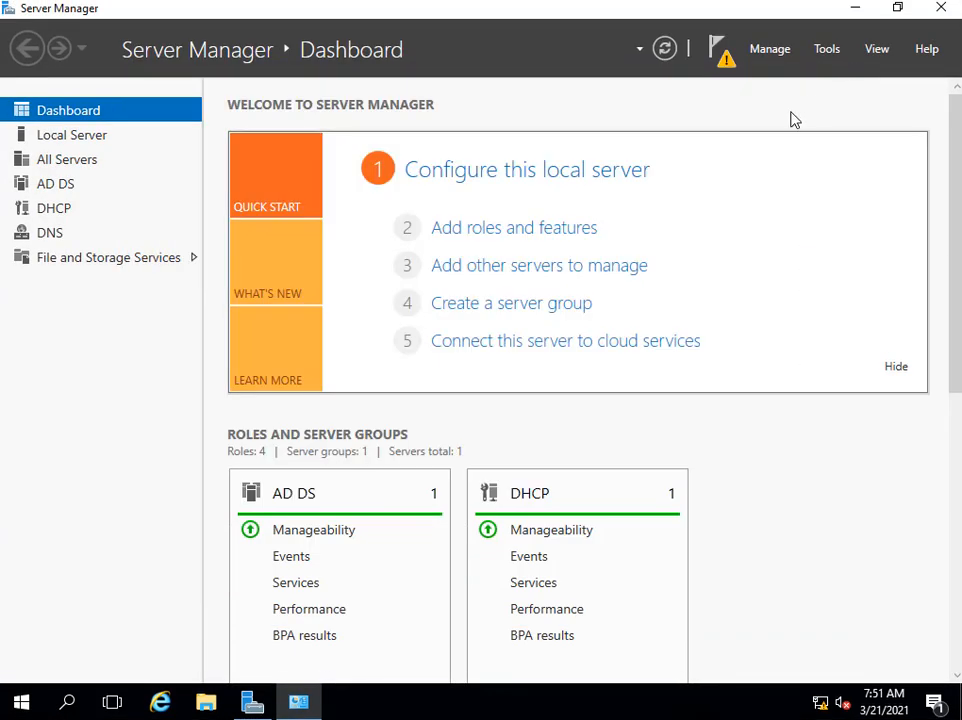
Select the Network Policy and Access Services role, with its management tools, for svr224.
left_click(520, 229)
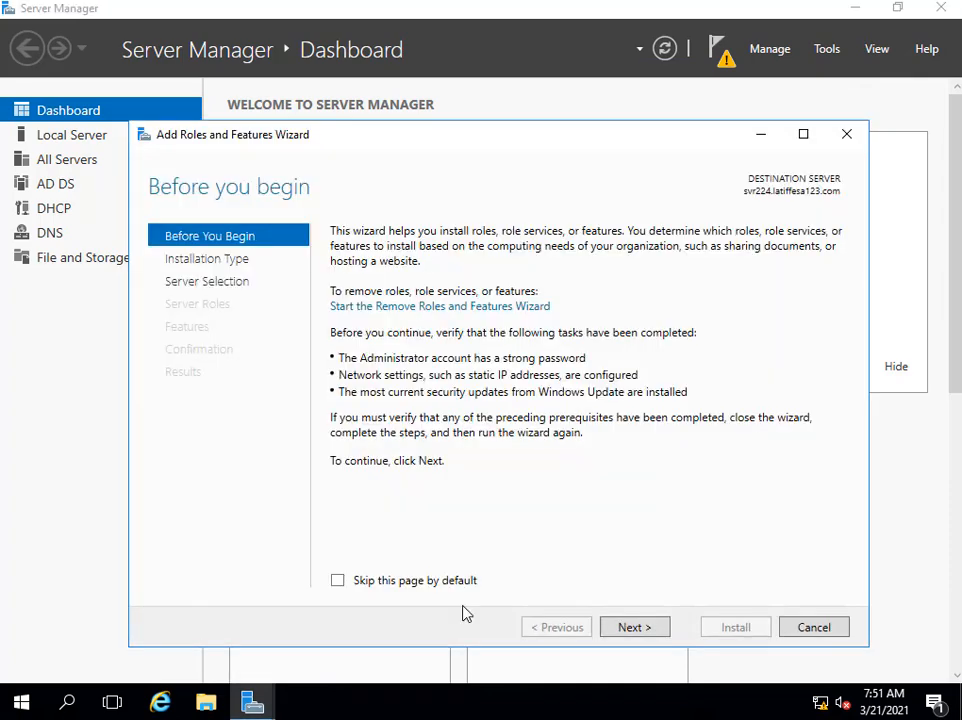
left_click(648, 627)
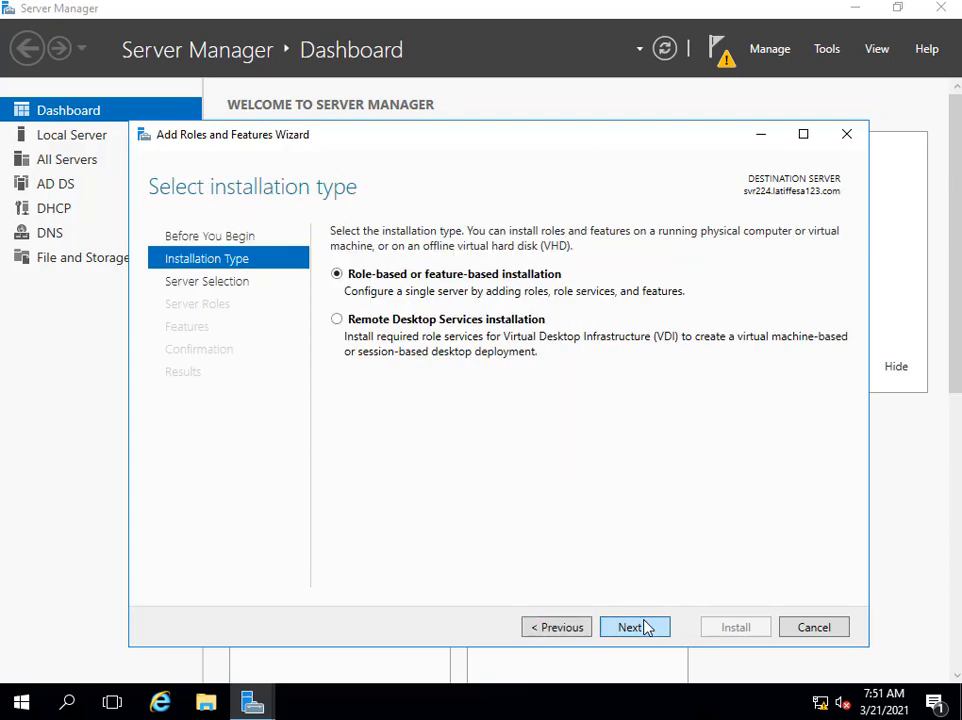
left_click(648, 627)
left_click(648, 627)
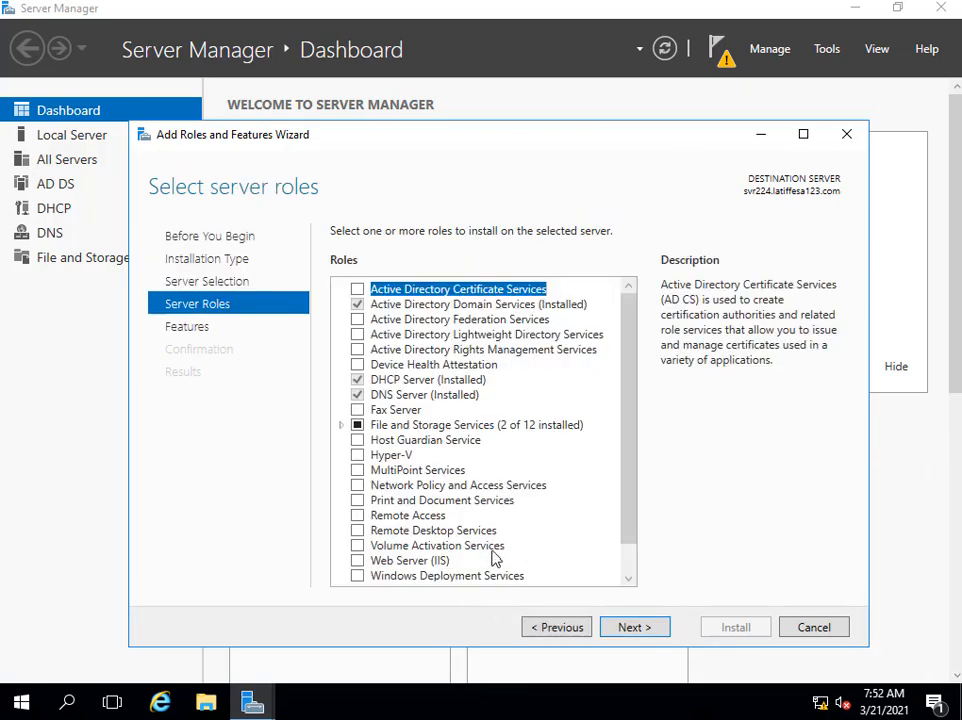
left_click(357, 486)
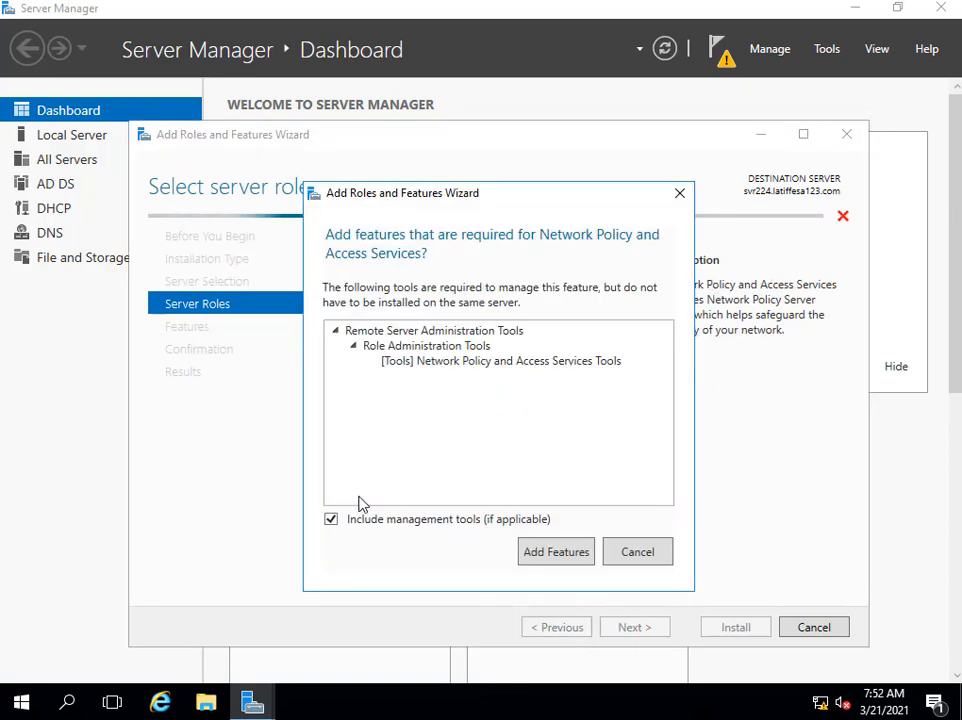
left_click(555, 552)
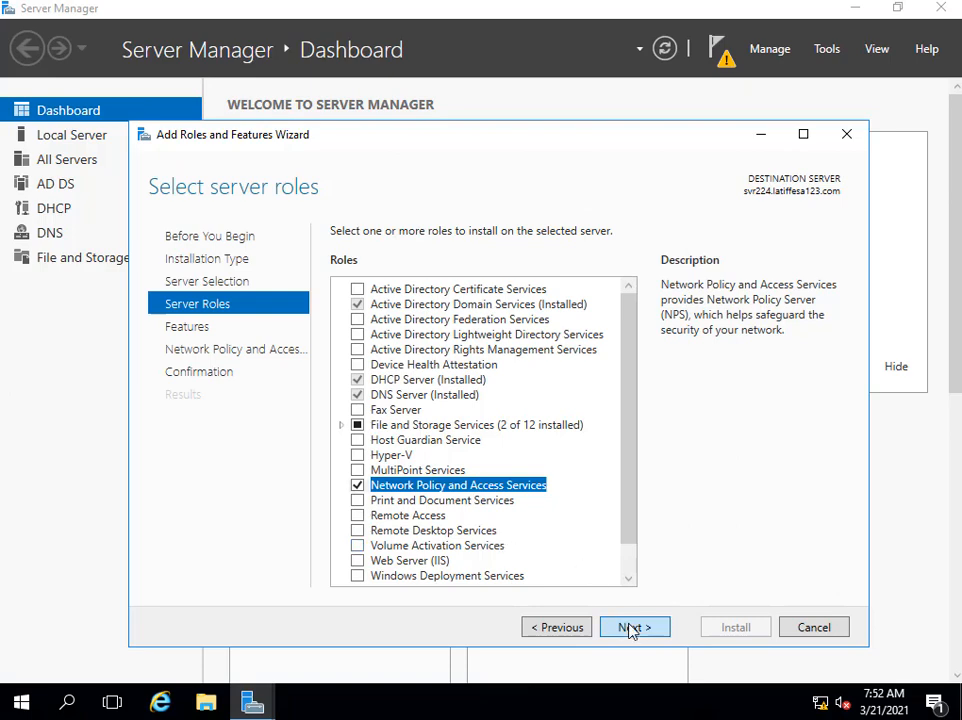
Finish installing Network Policy and Access Services, then reopen Add Roles and Features for another role.
left_click(641, 629)
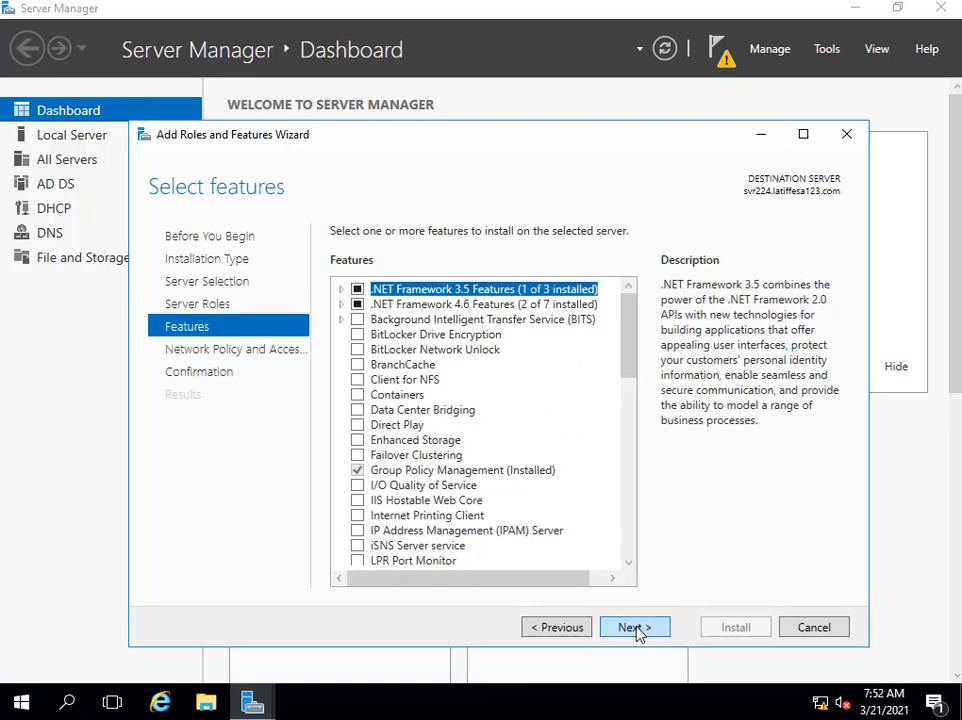
left_click(634, 630)
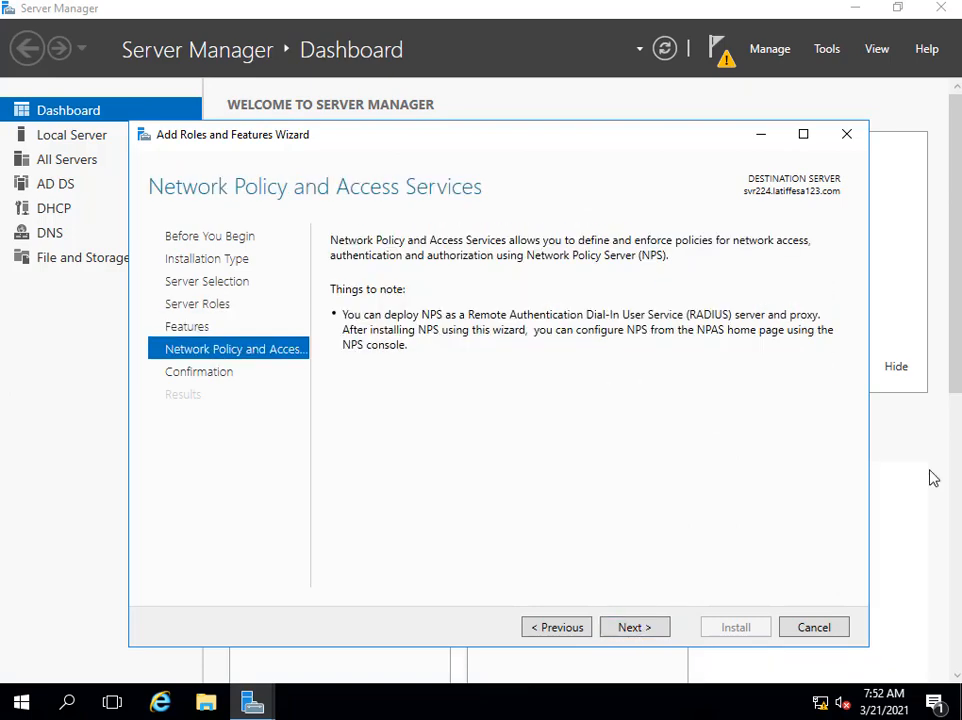
left_click(632, 628)
left_click(743, 631)
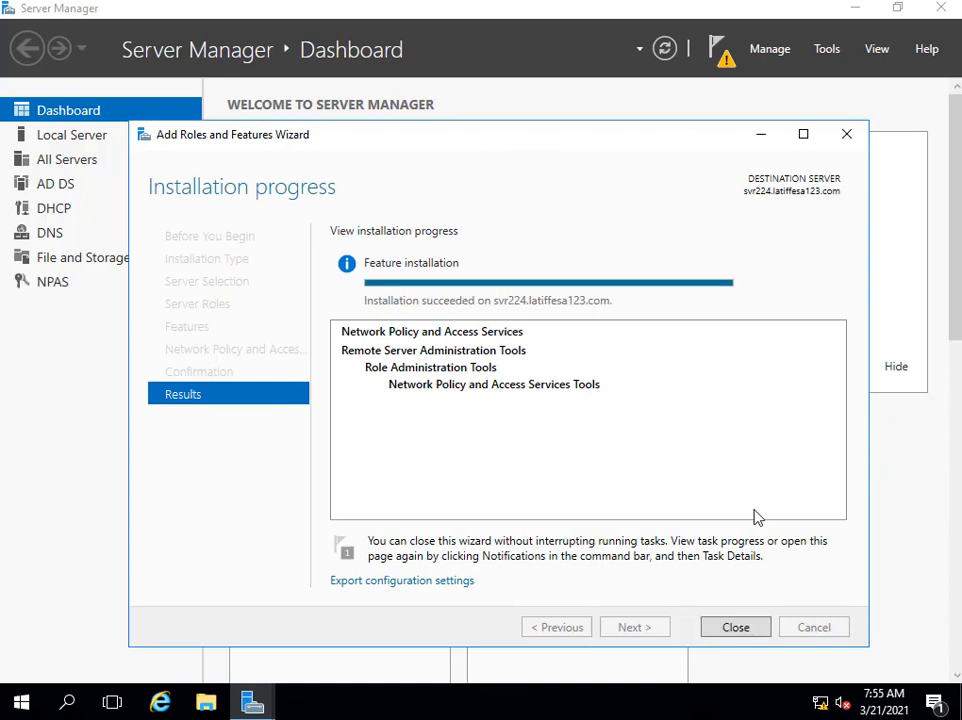
left_click(736, 628)
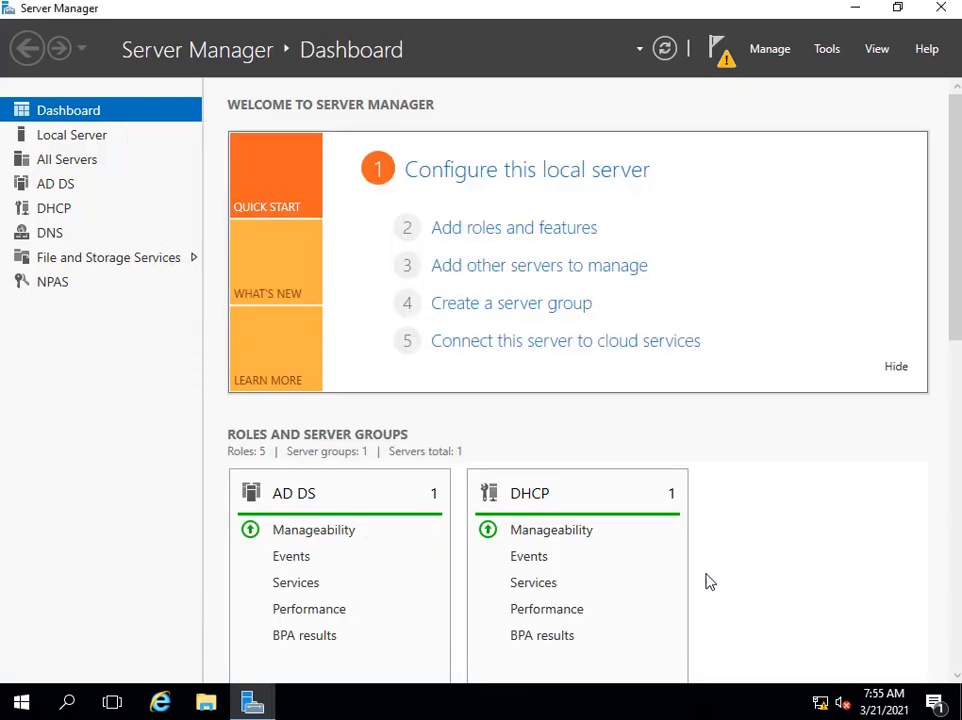
left_click(539, 230)
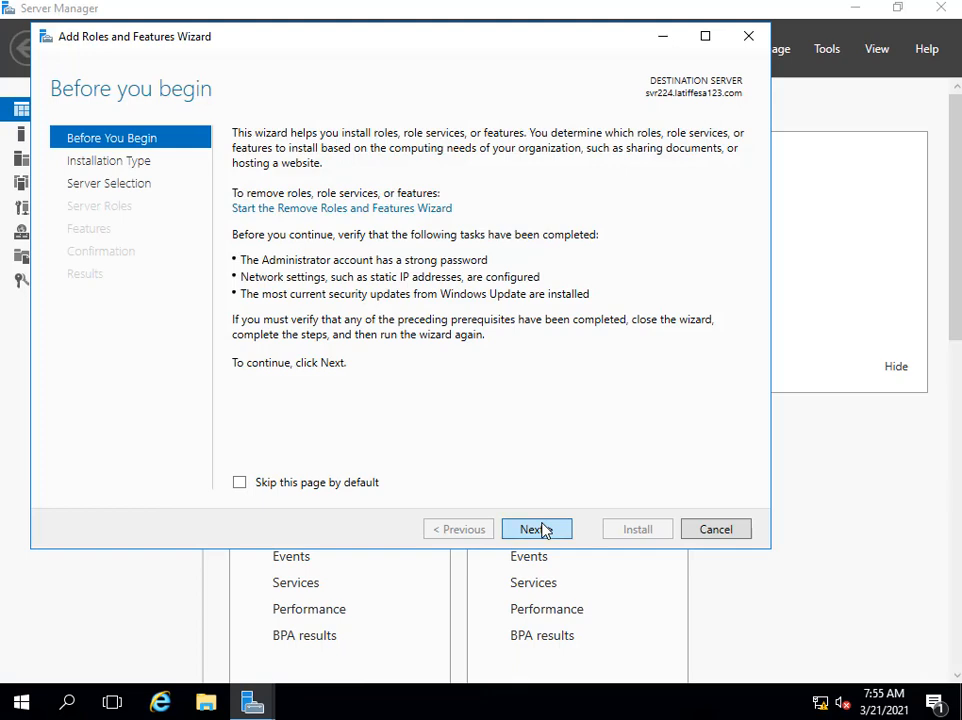
left_click(545, 530)
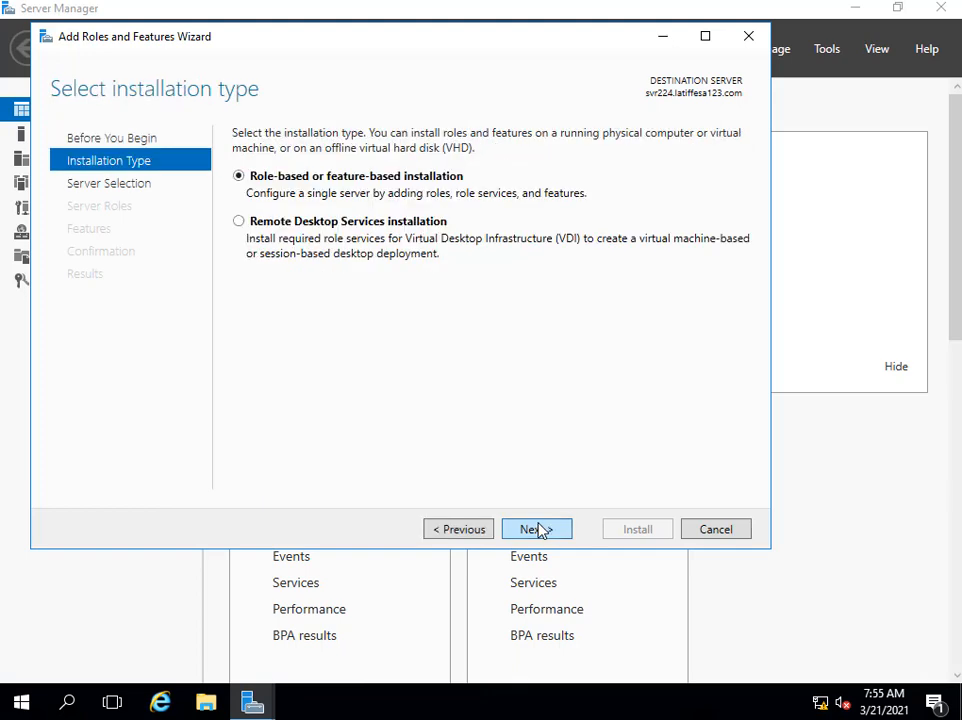
Install Active Directory Certificate Services with Certification Authority and its management tools on svr224.
left_click(540, 530)
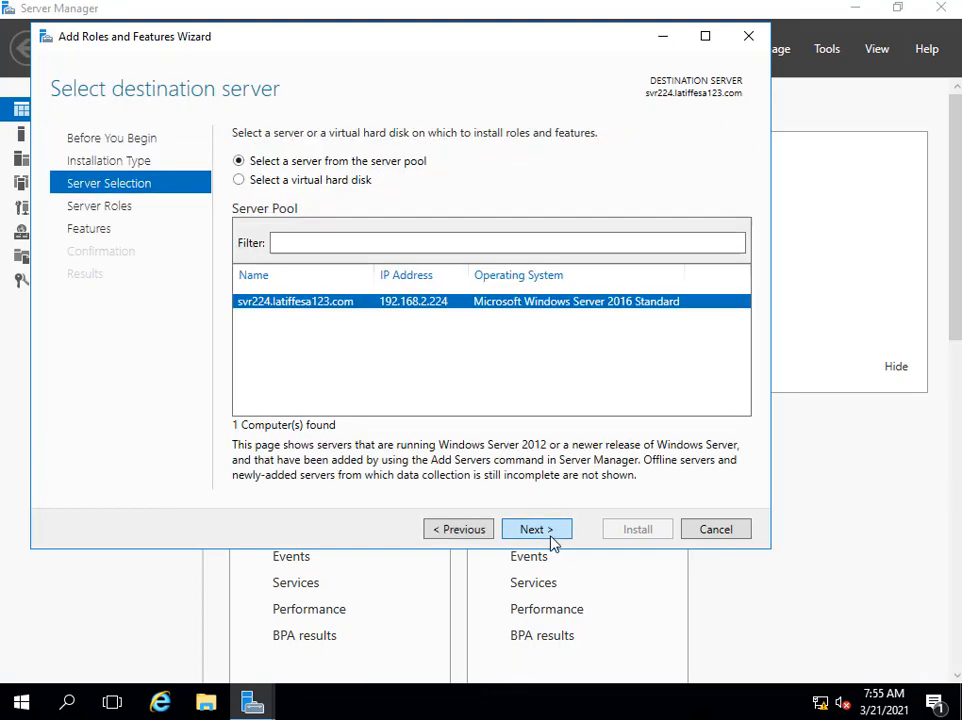
left_click(555, 532)
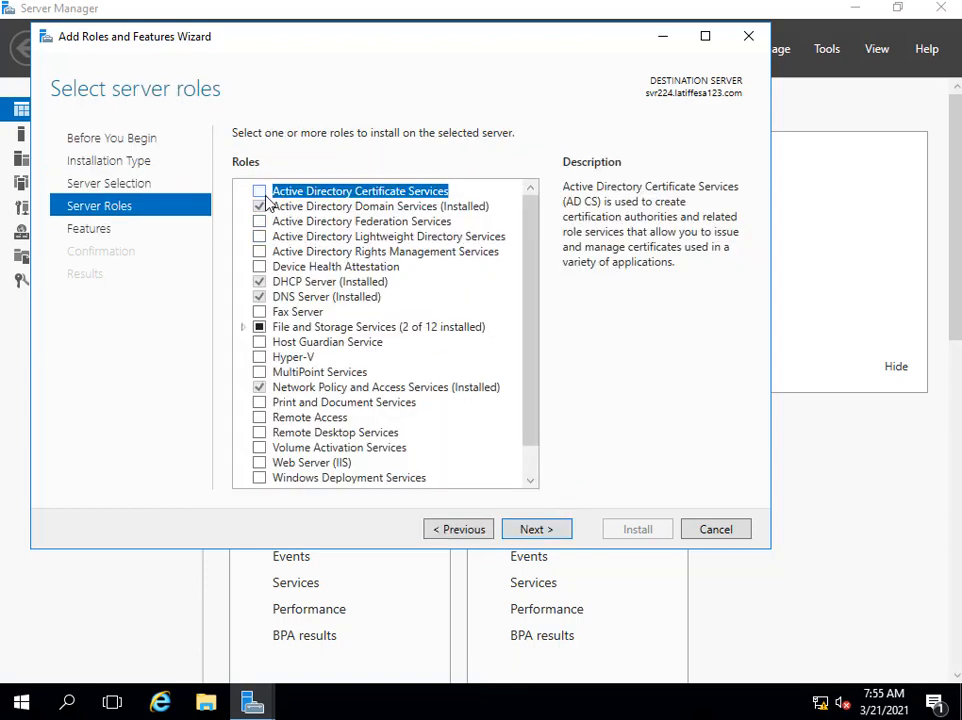
left_click(260, 193)
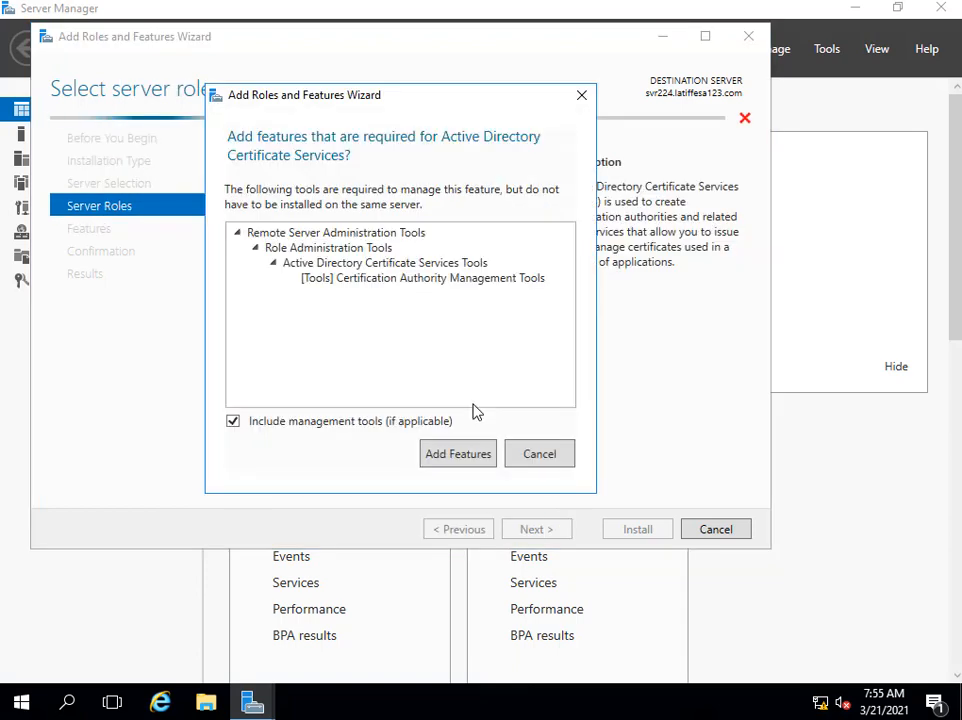
left_click(470, 458)
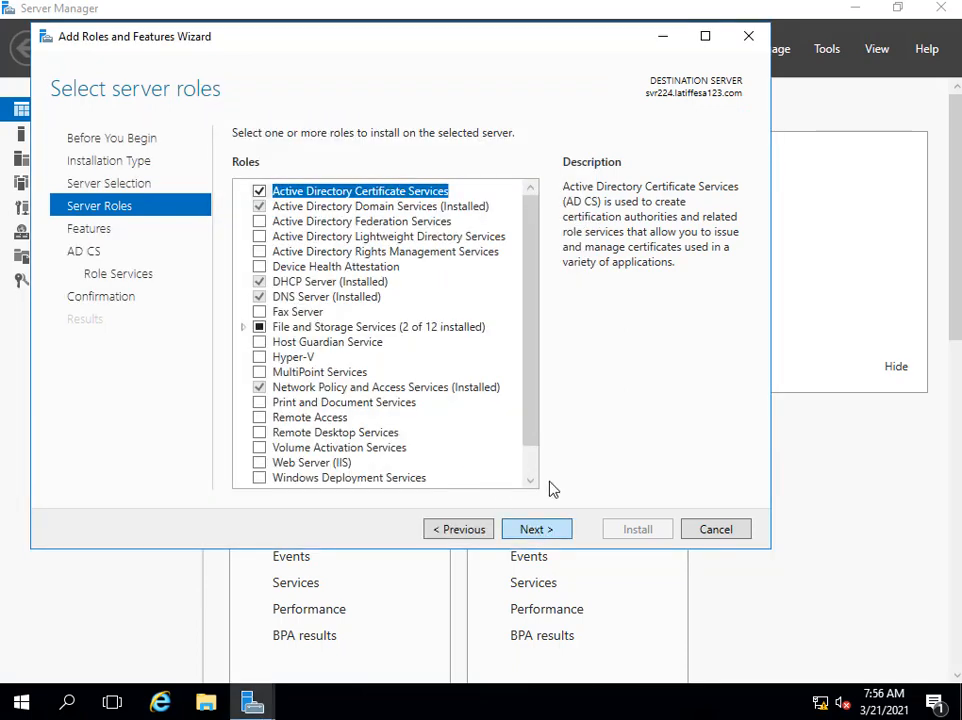
left_click(549, 532)
left_click(555, 536)
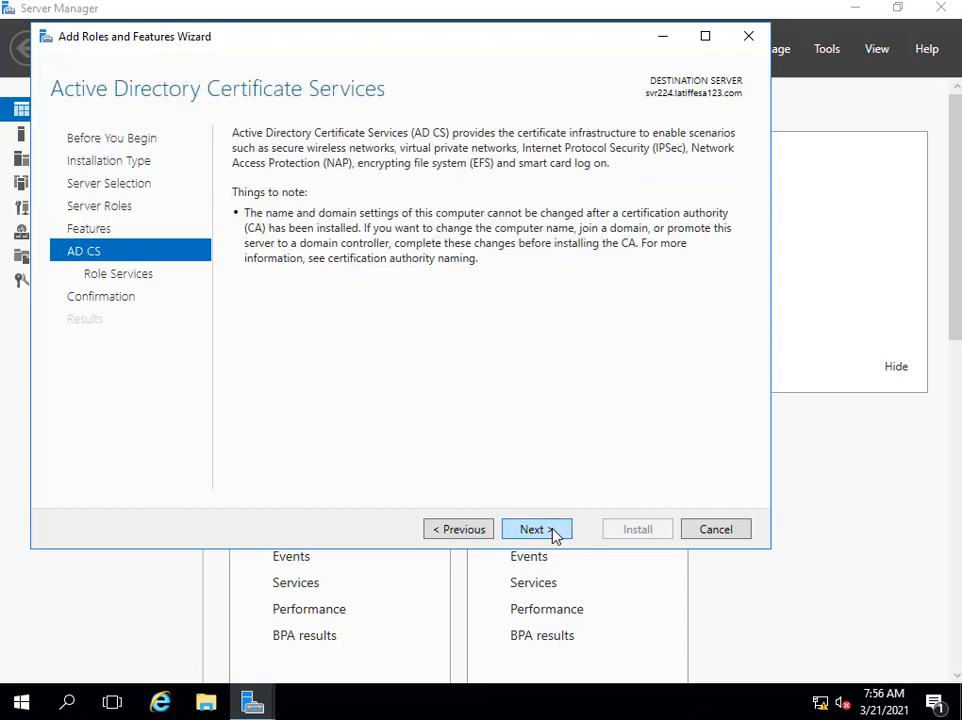
left_click(554, 535)
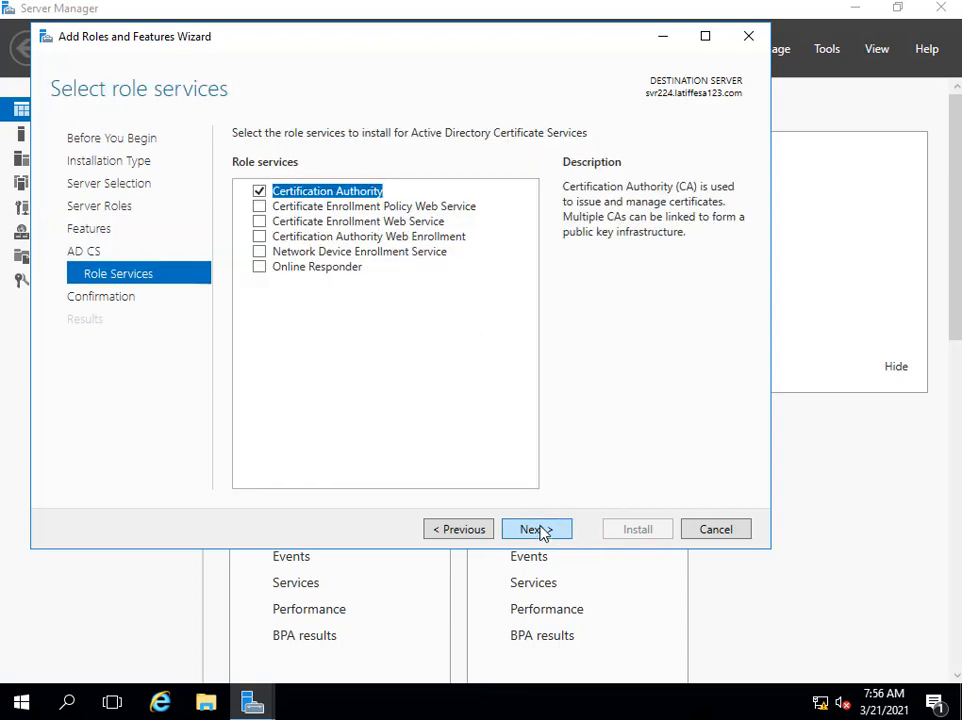
left_click(545, 530)
left_click(636, 530)
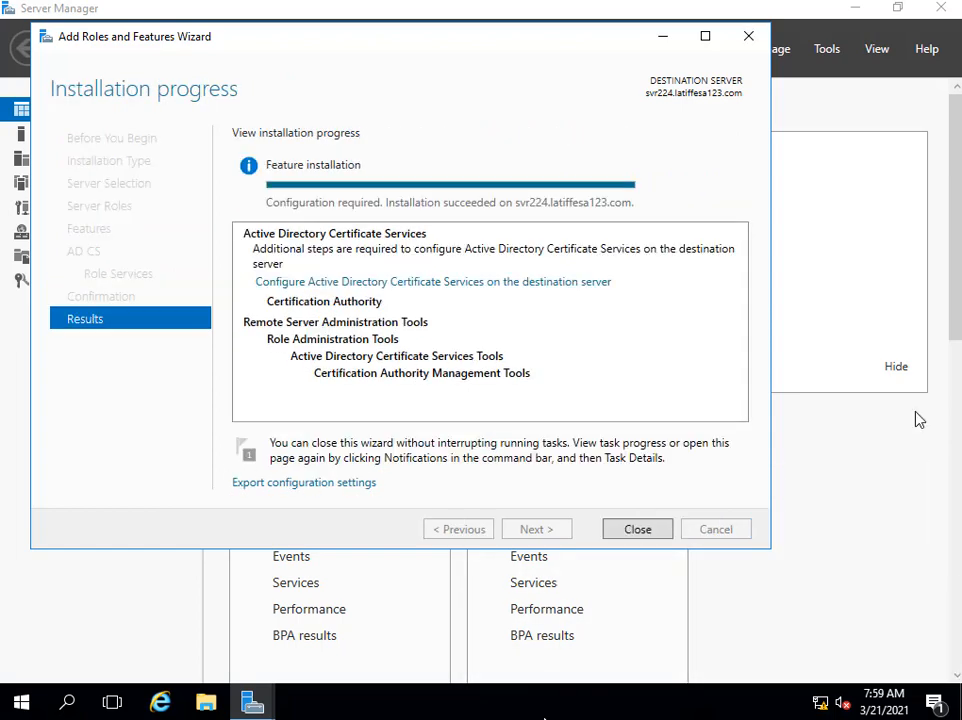
left_click(638, 530)
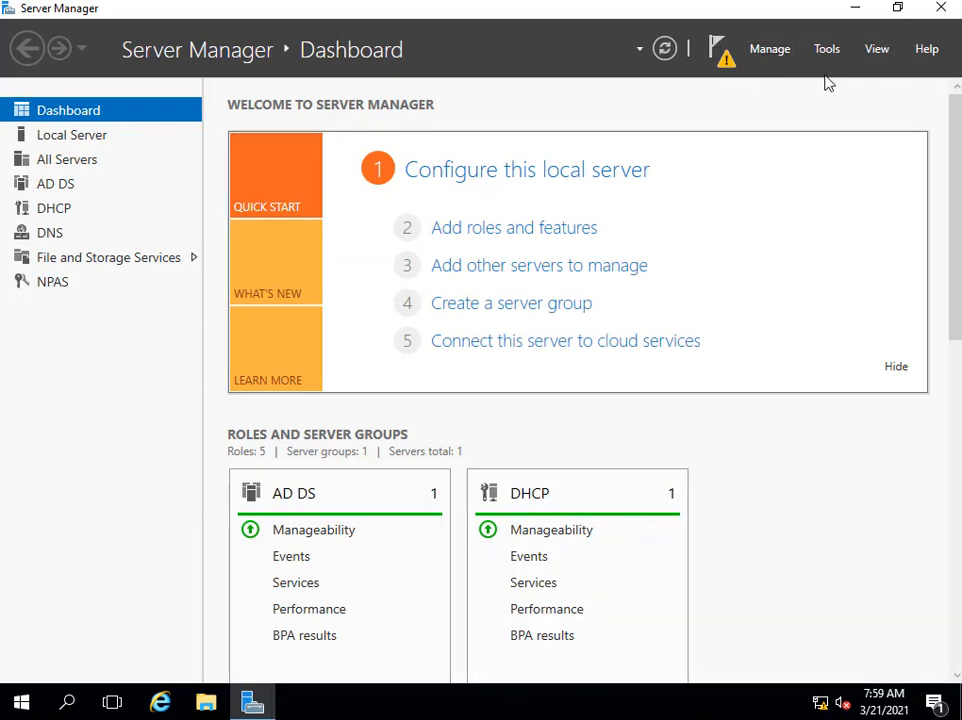
Launch the Configure Active Directory Certificate Services task from the notifications flag.
left_click(724, 56)
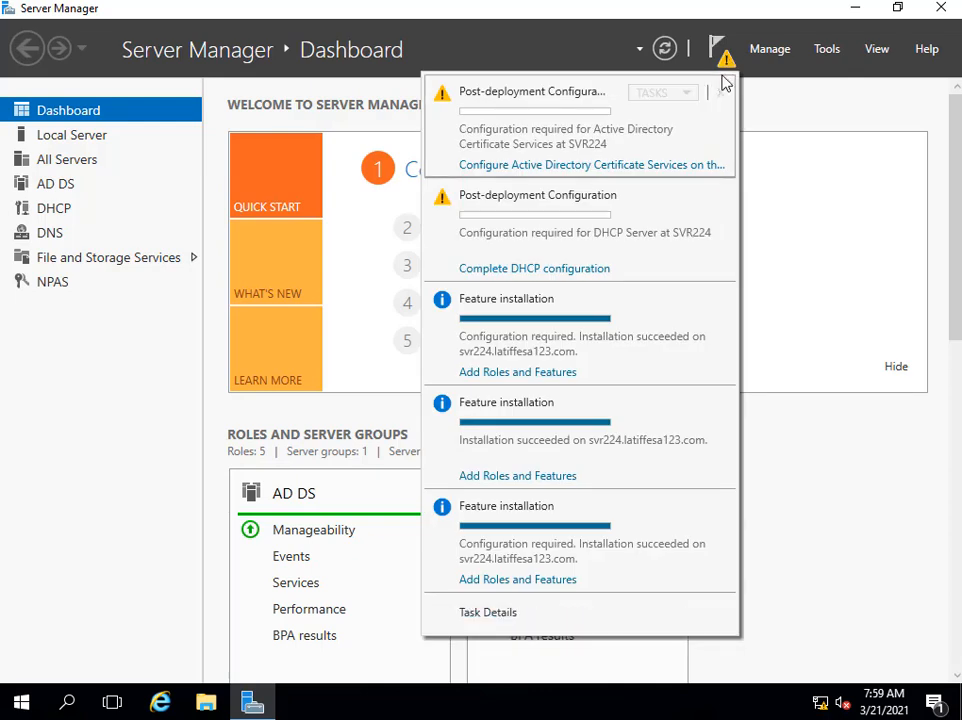
left_click(584, 168)
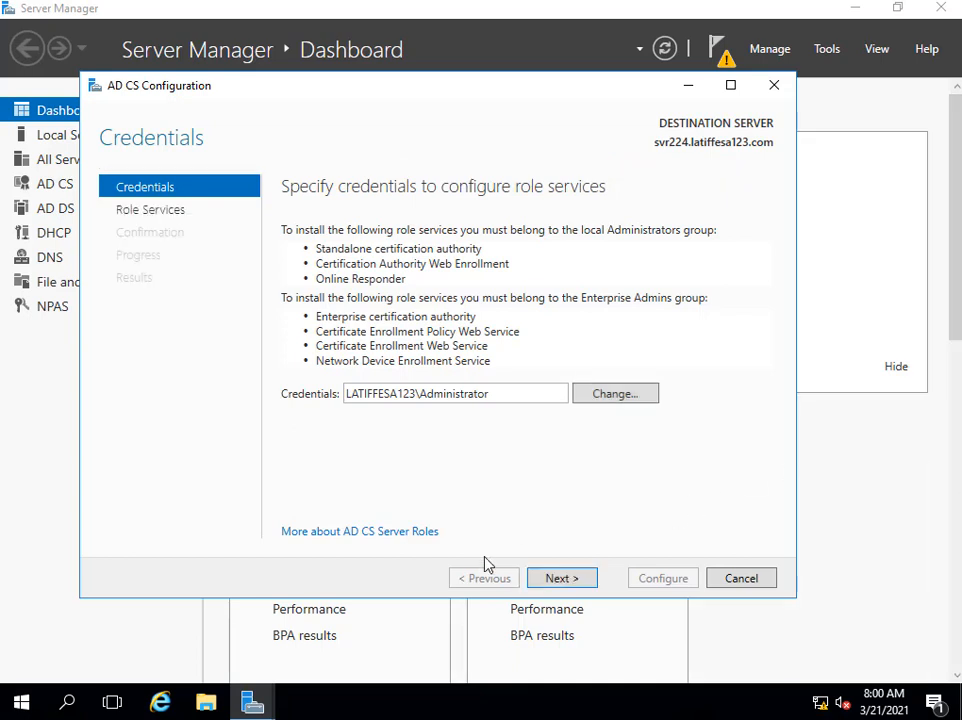
Configure Certification Authority as an Enterprise Root CA with a new key, default cryptography, name and 5-year validity.
left_click(555, 579)
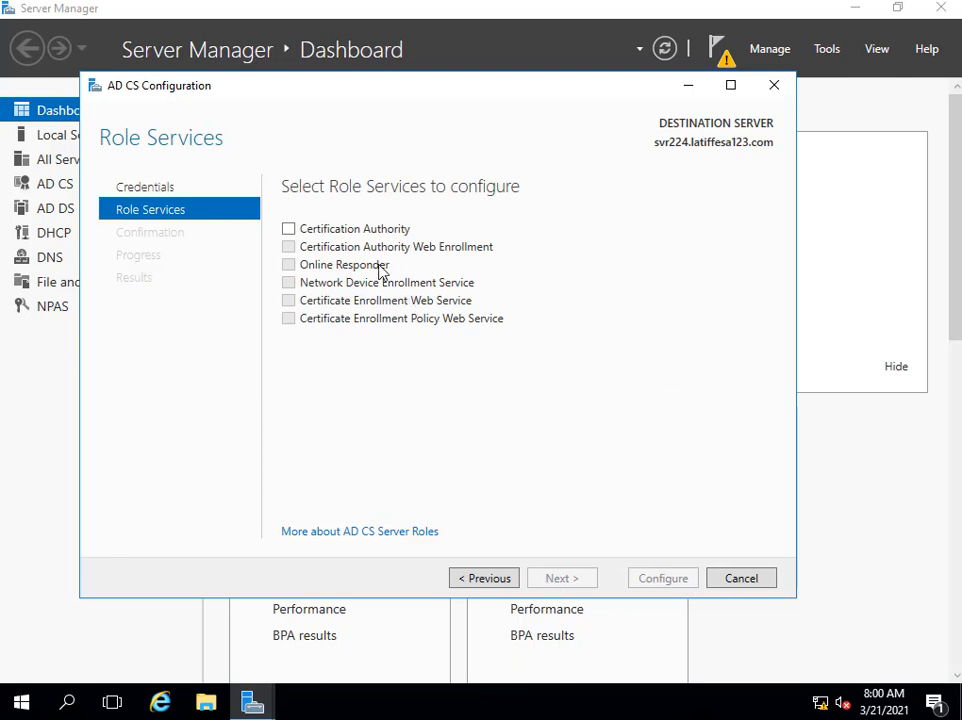
left_click(288, 229)
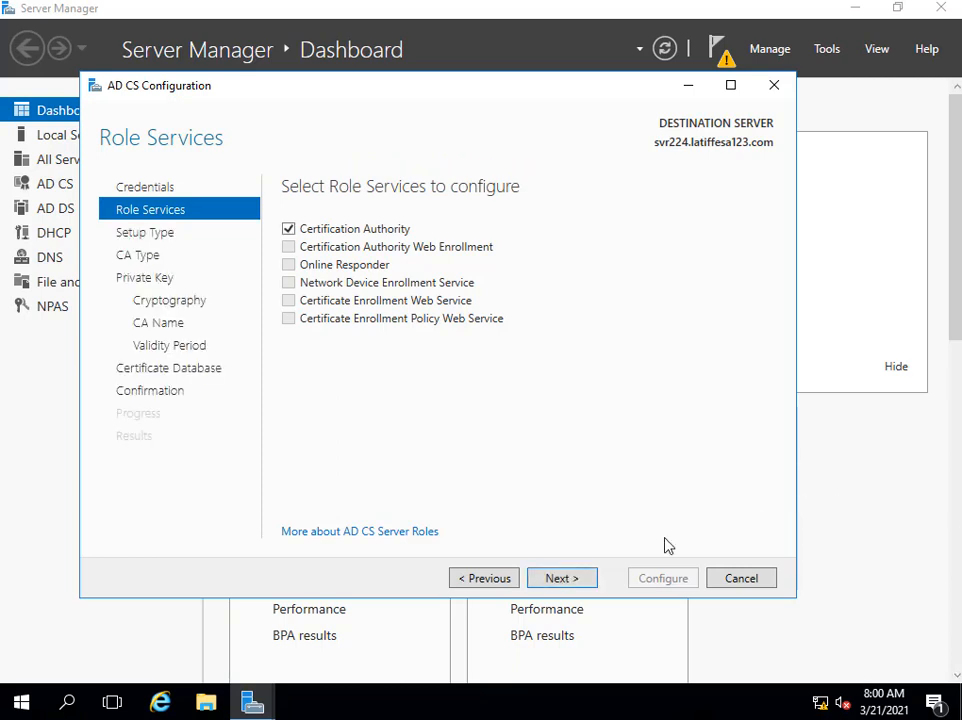
left_click(560, 583)
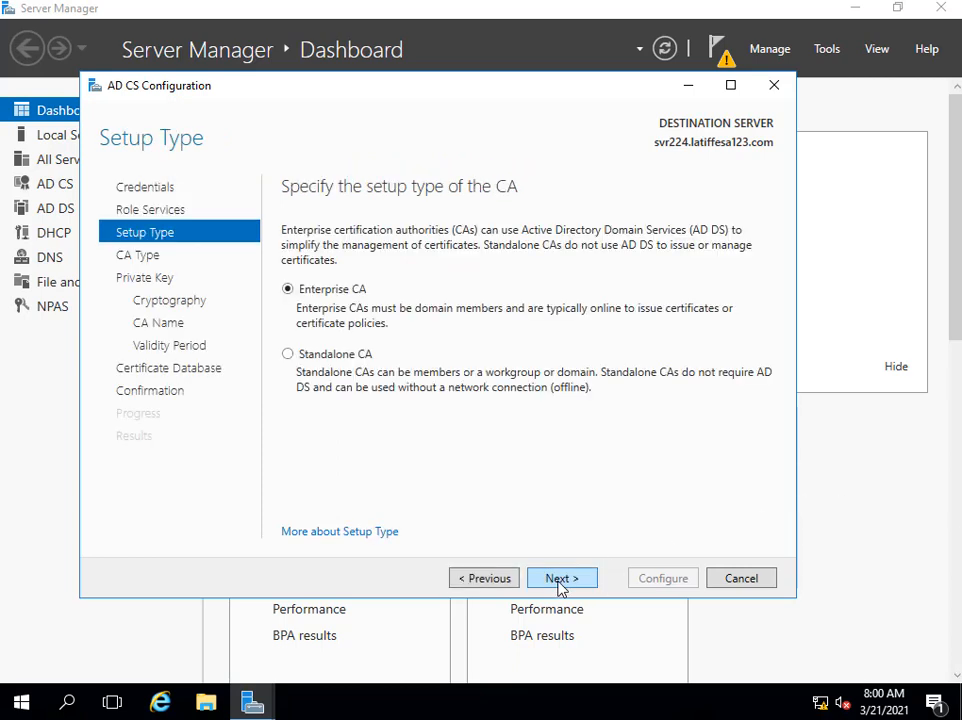
left_click(560, 585)
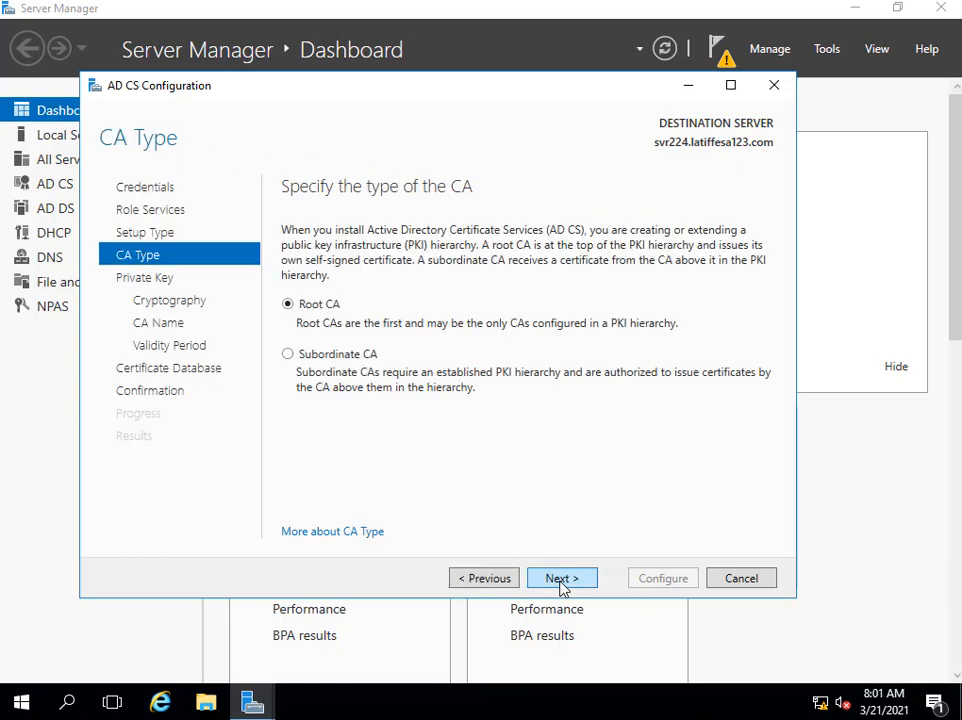
left_click(573, 582)
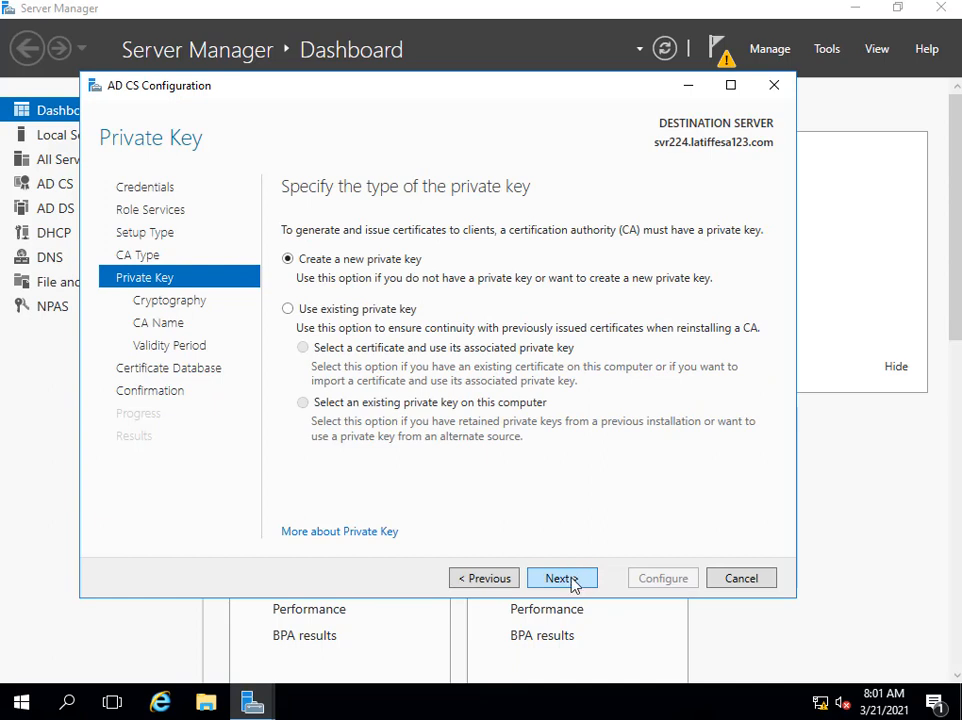
left_click(574, 584)
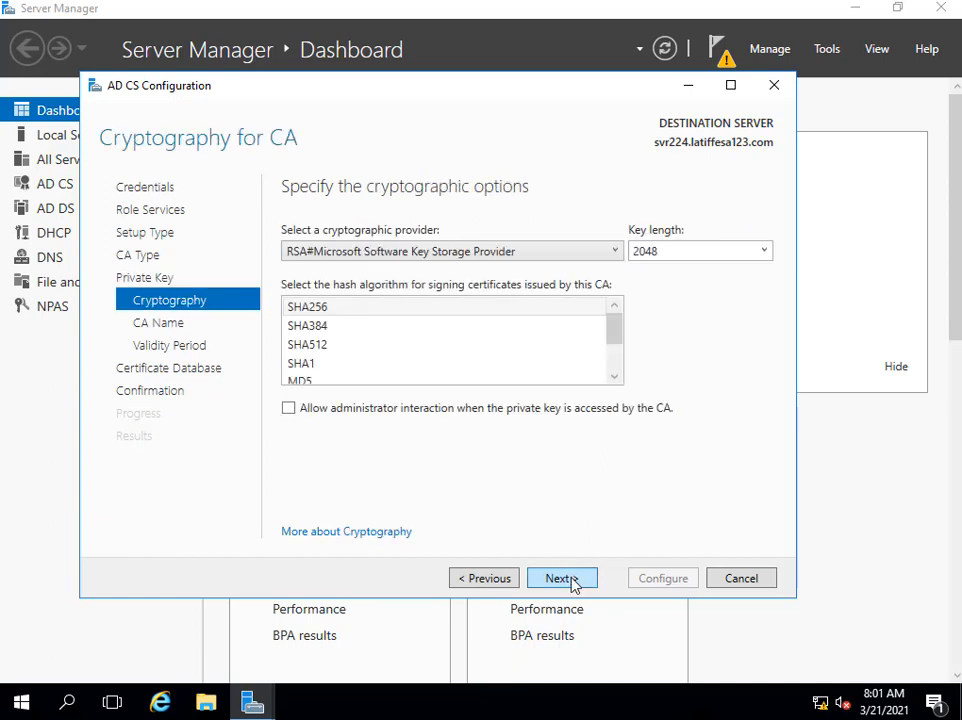
left_click(562, 579)
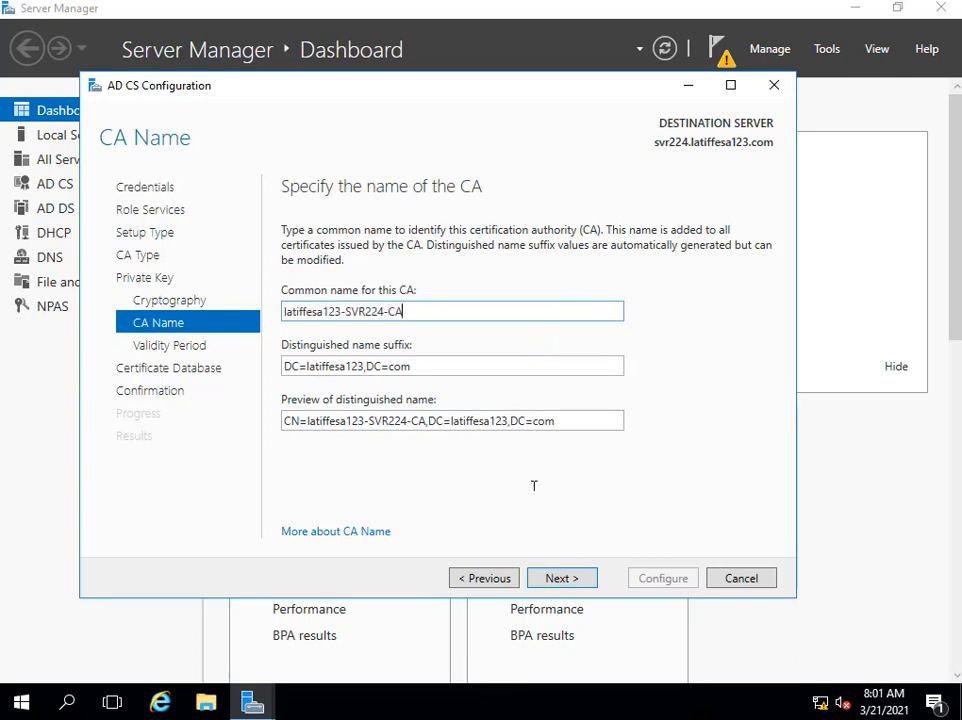
left_click(575, 579)
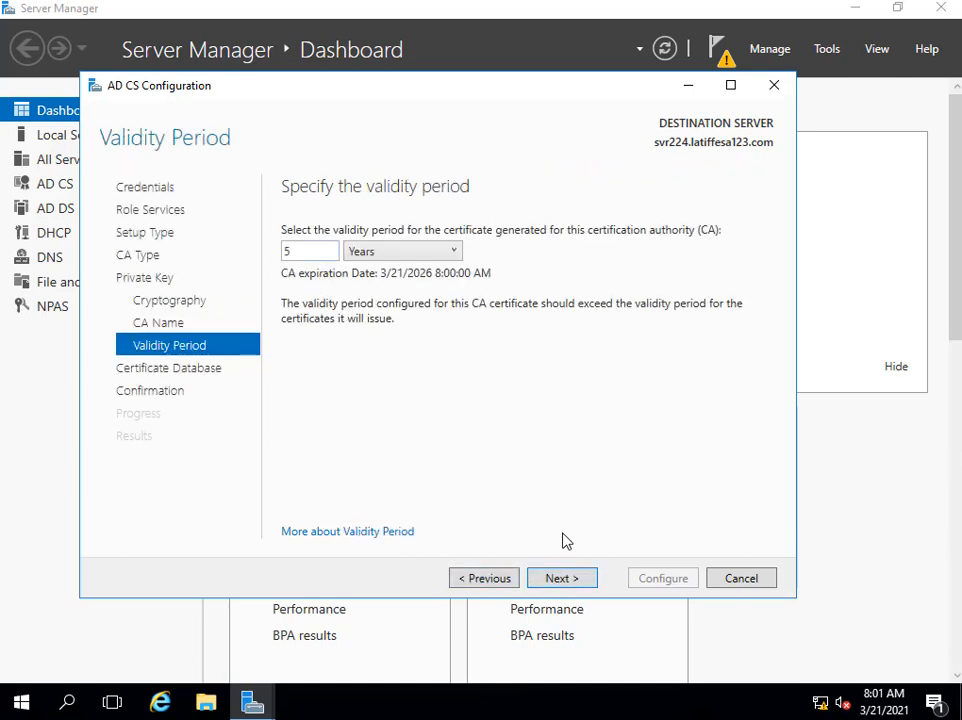
left_click(574, 588)
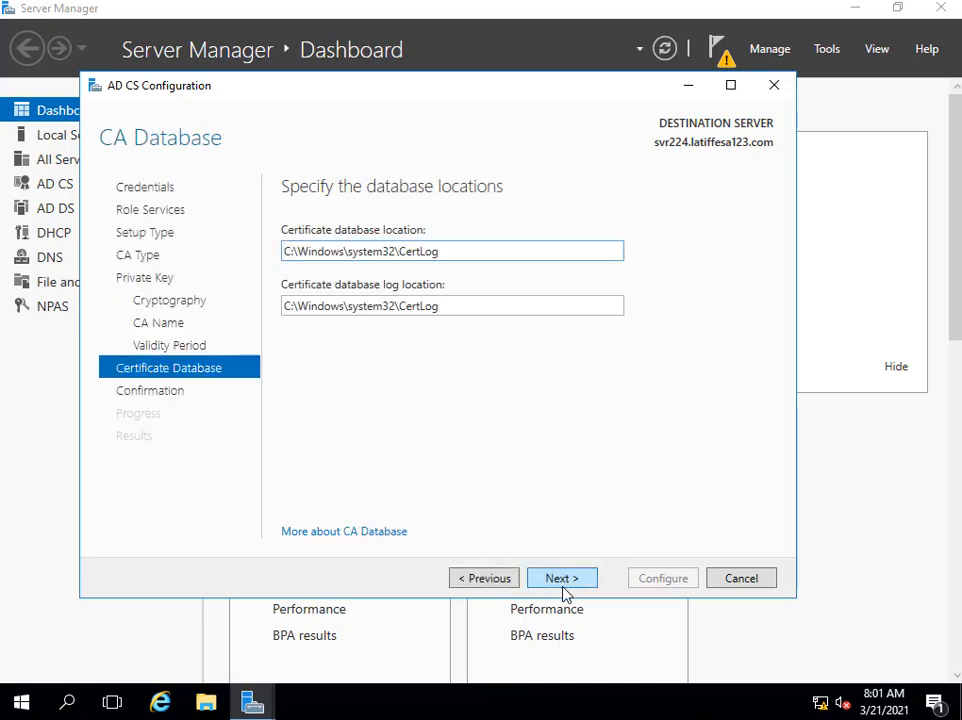
left_click(564, 584)
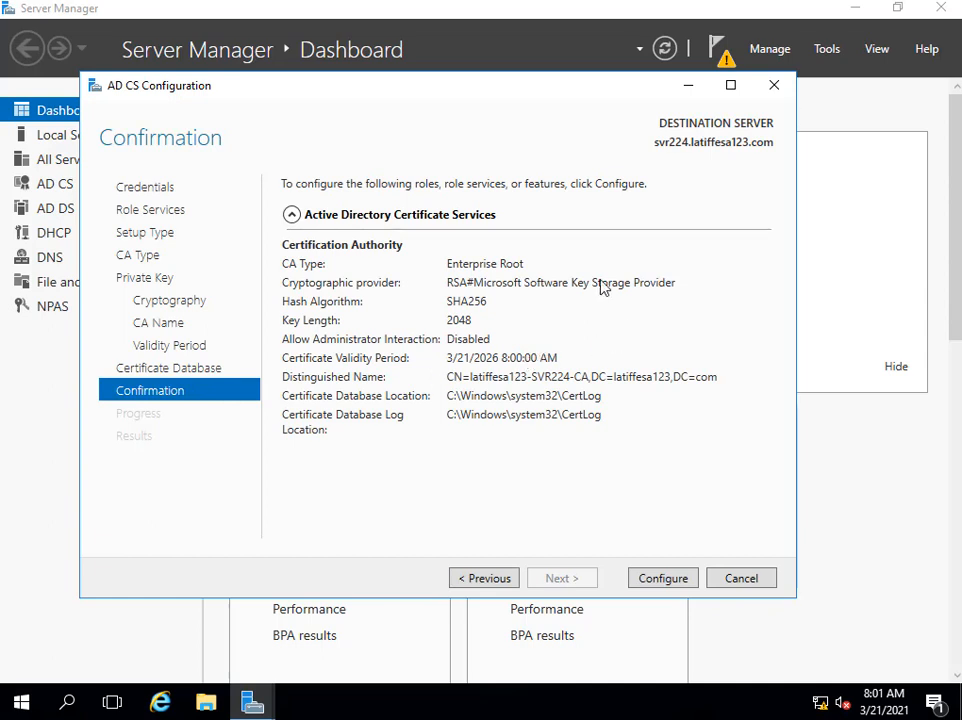
left_click(659, 580)
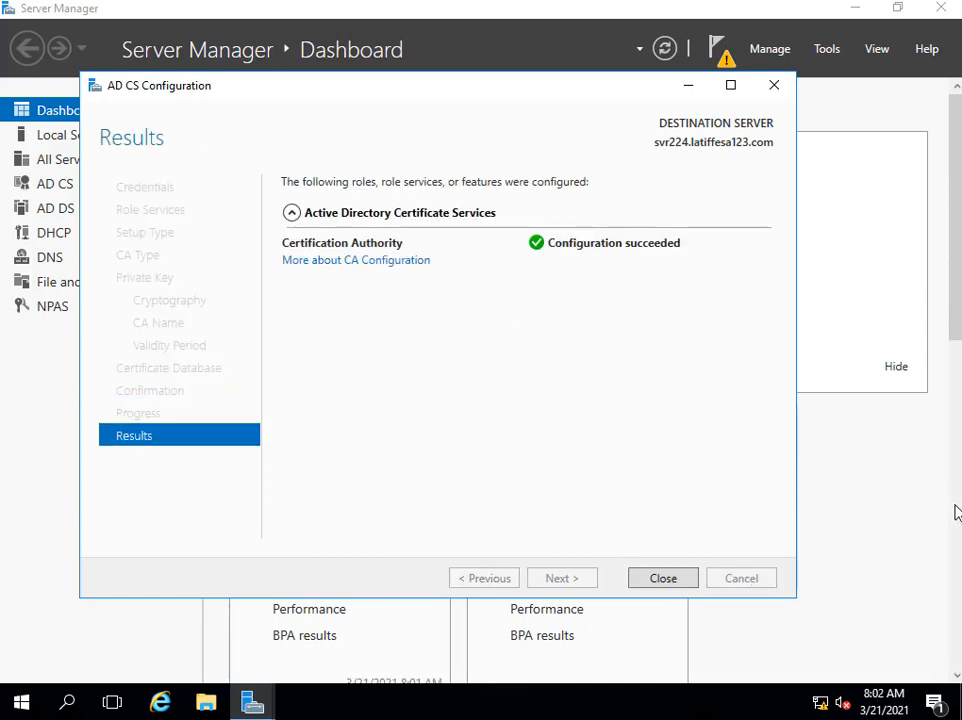
Close the completed AD CS configuration, check the notifications, and close Server Manager.
left_click(663, 579)
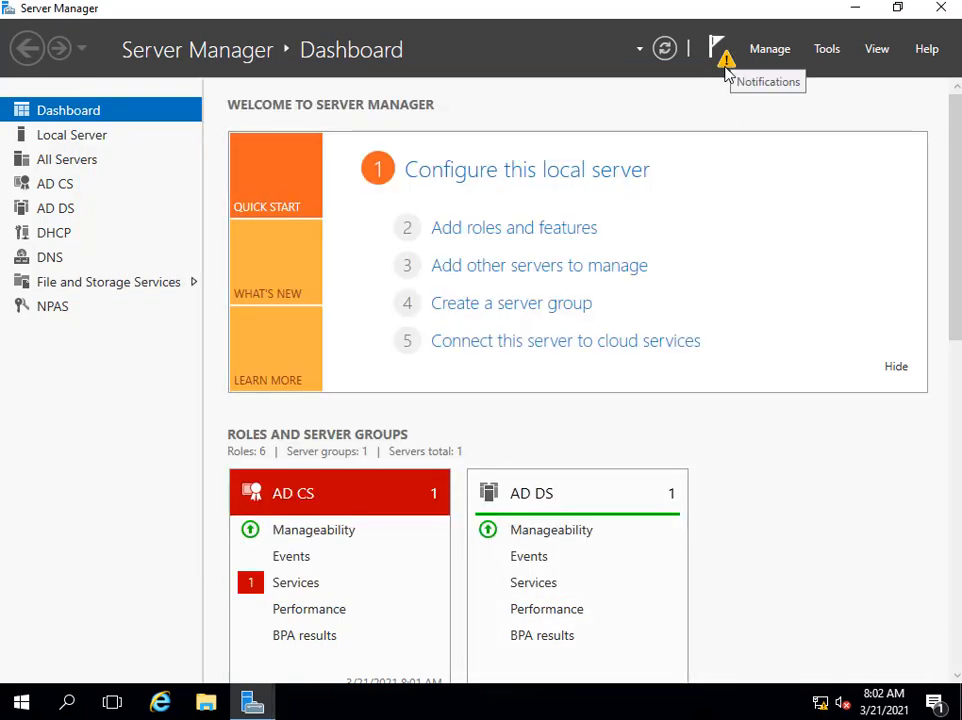
left_click(724, 68)
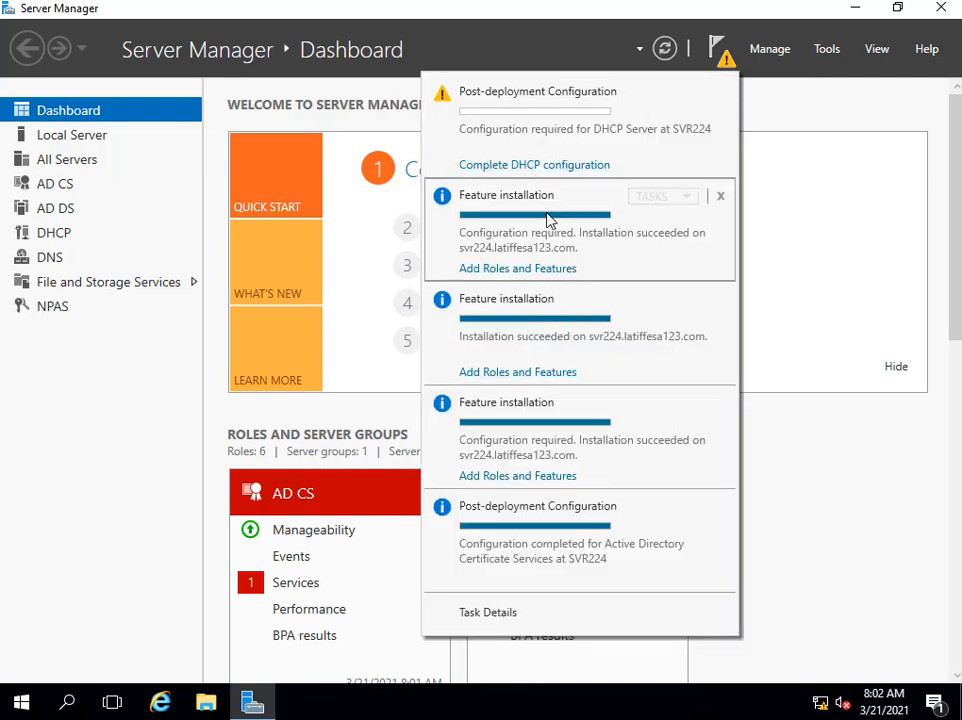
left_click(672, 35)
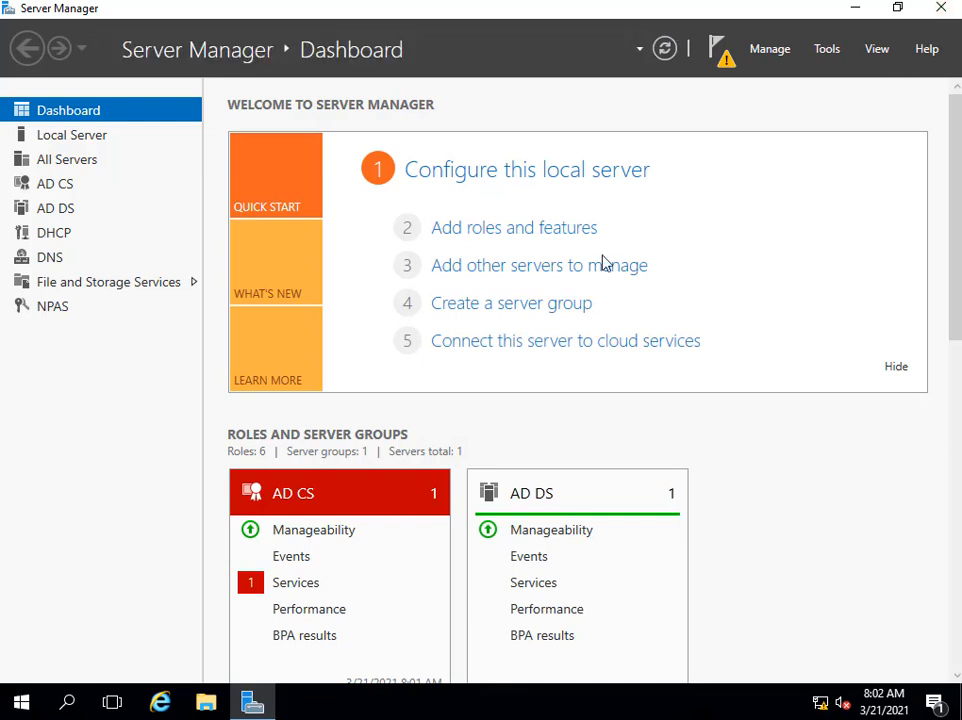
left_click(940, 7)
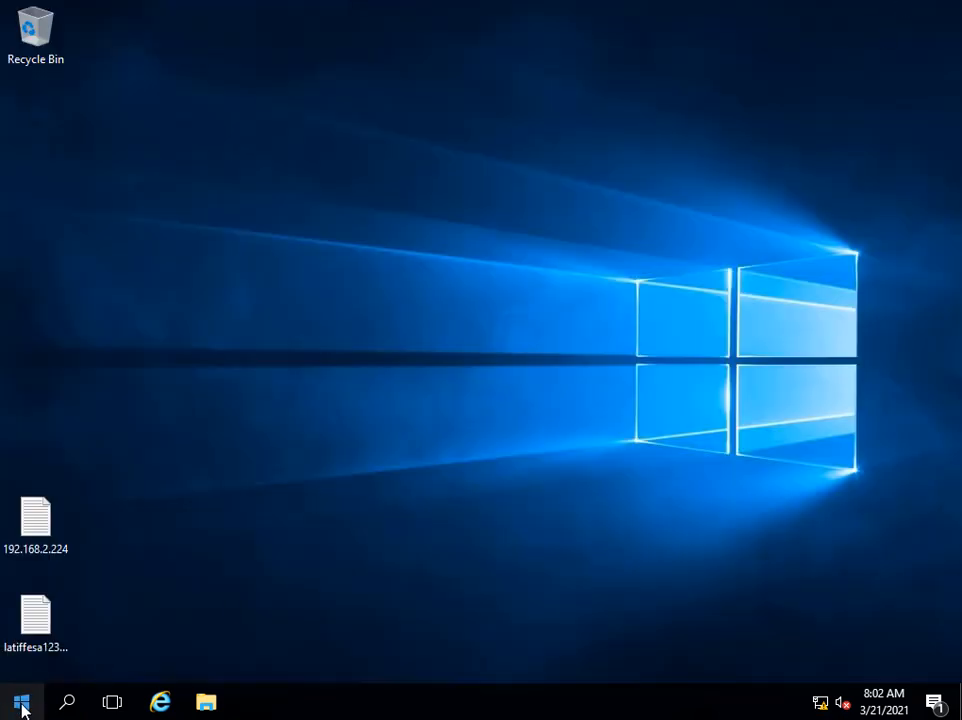
Launch Network Policy Server from Windows Administrative Tools and close the folder window.
key("super")
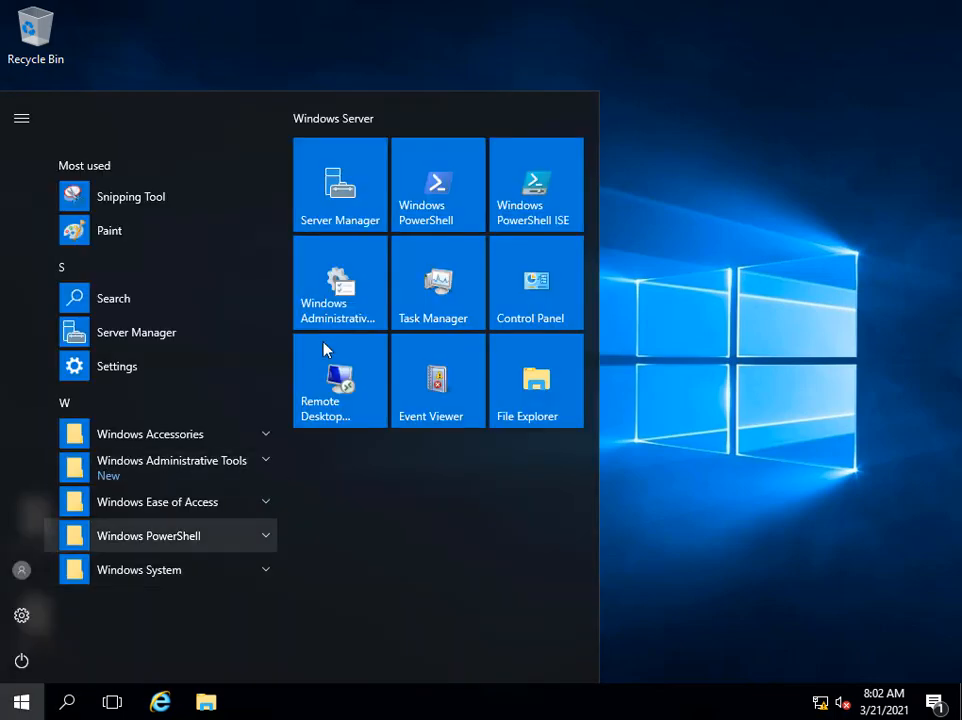
left_click(350, 290)
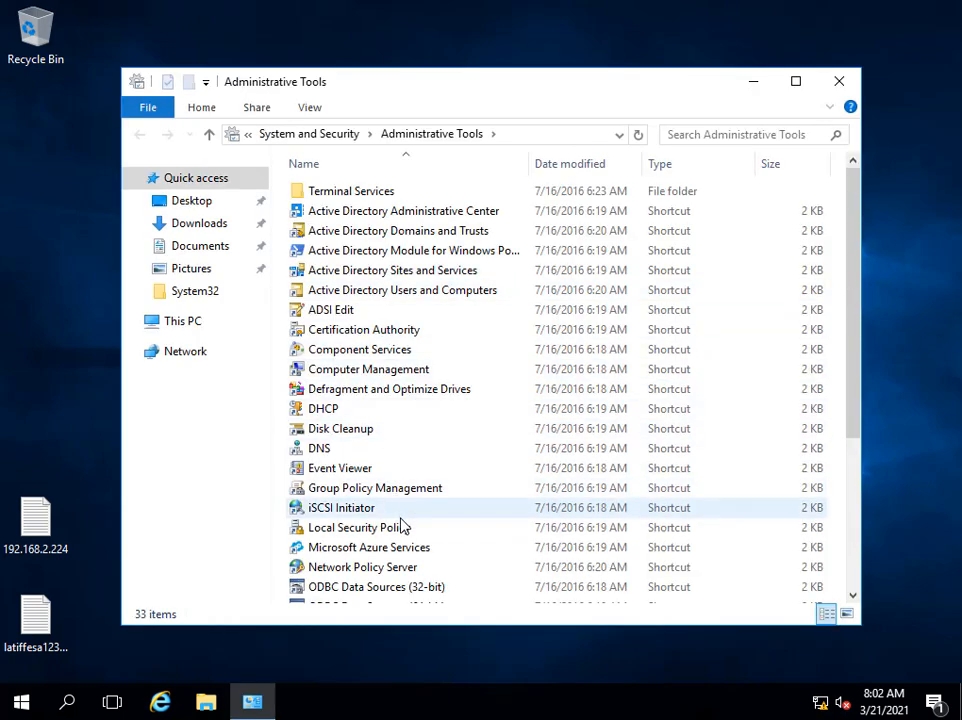
scroll(402, 515, "down", 2)
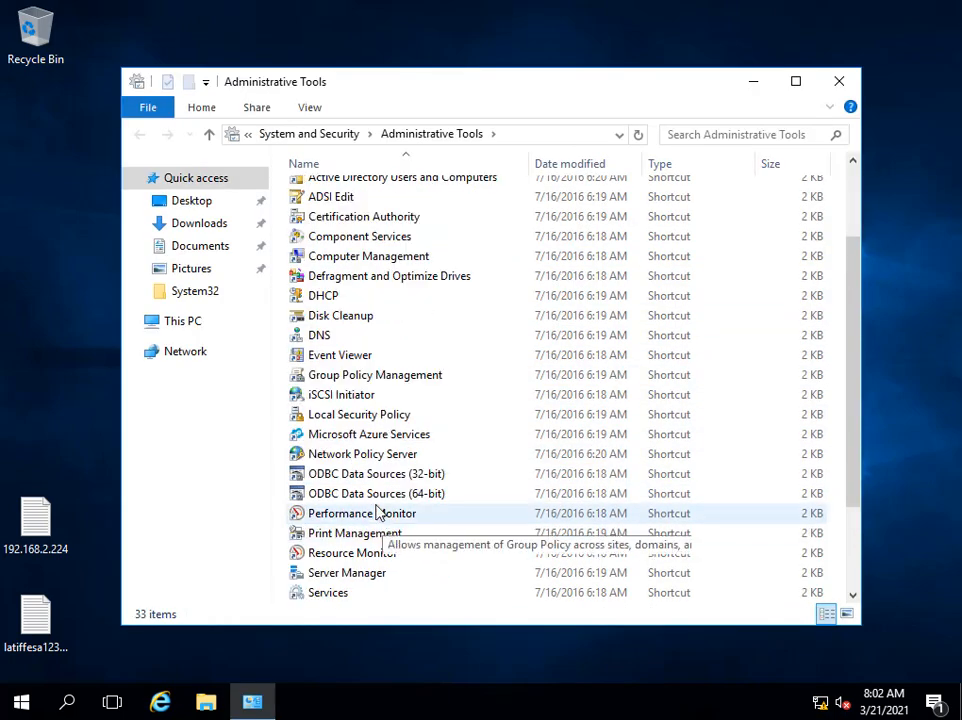
double_click(368, 456)
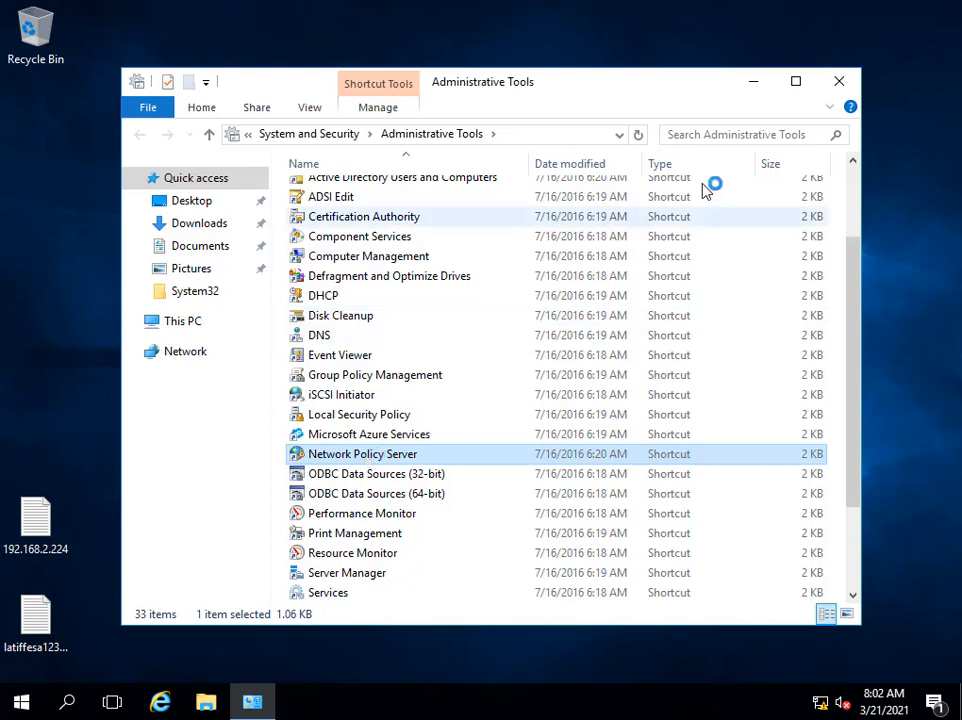
left_click(839, 81)
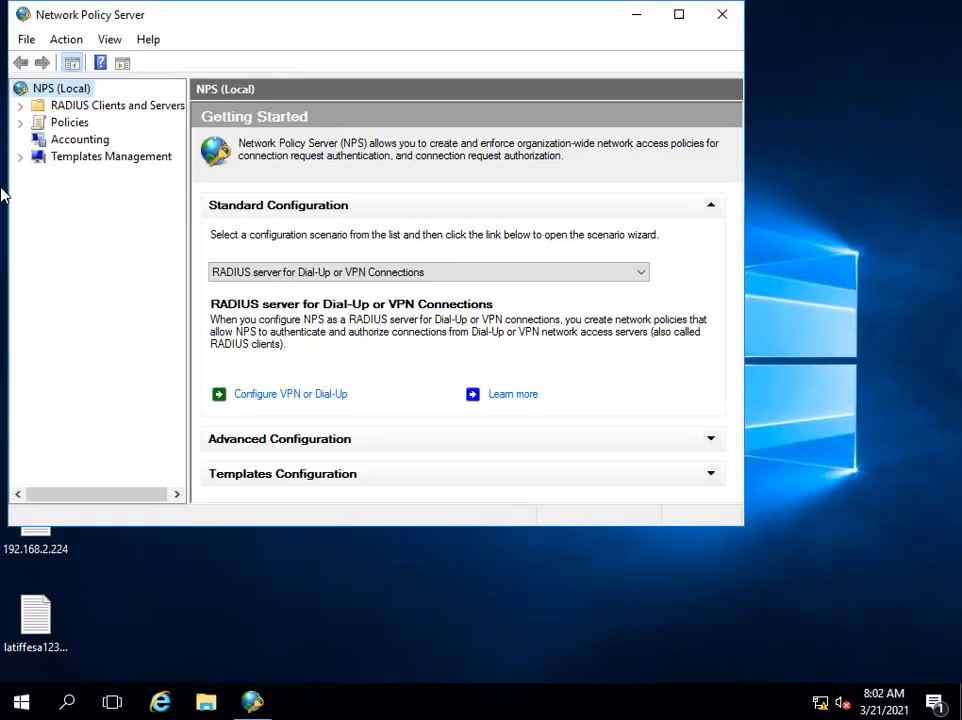
Register NPS (Local) in Active Directory, authorizing it to read users' dial-in properties.
right_click(63, 93)
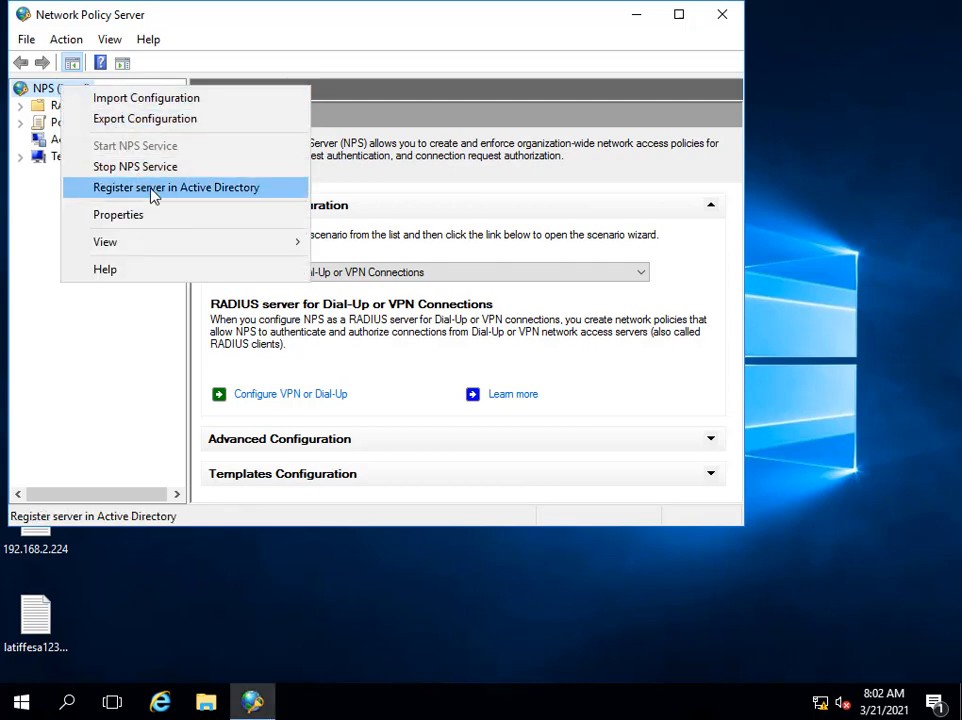
left_click(187, 199)
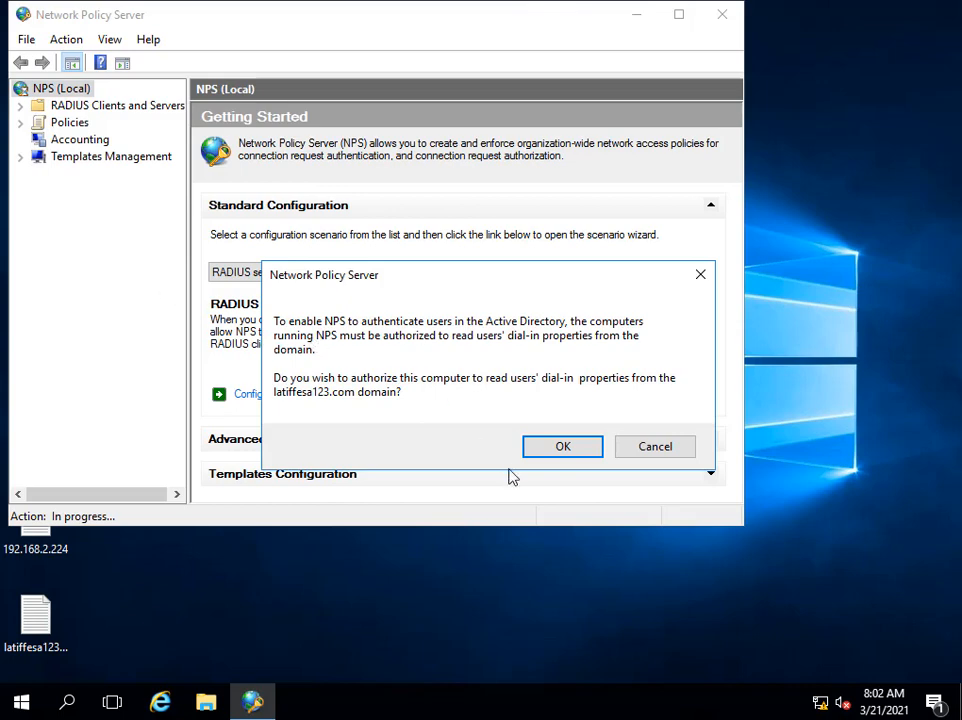
left_click(540, 448)
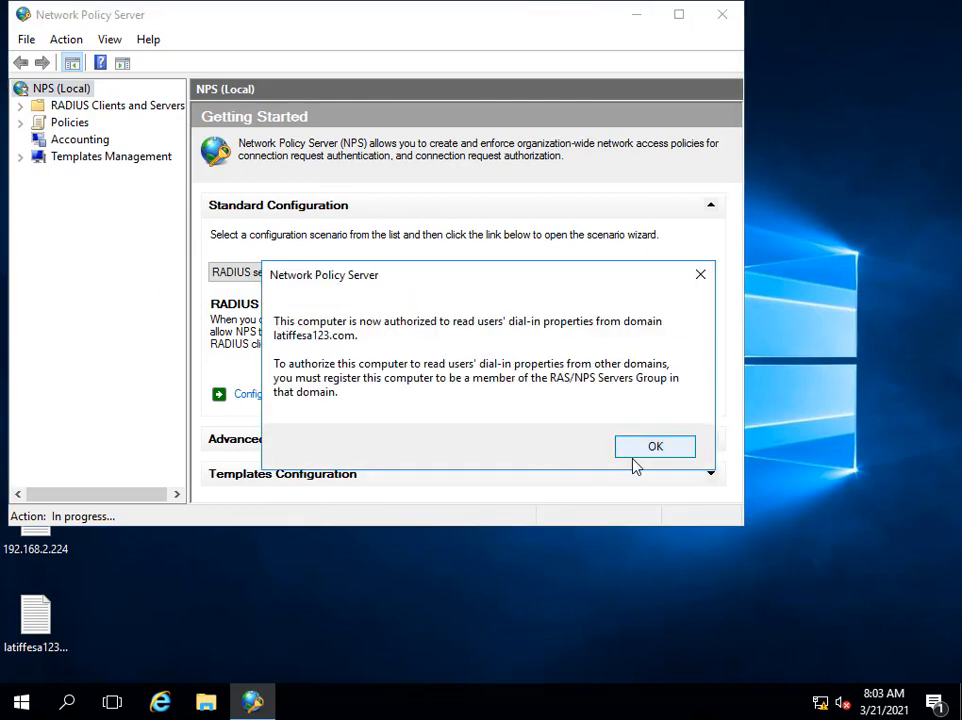
left_click(652, 450)
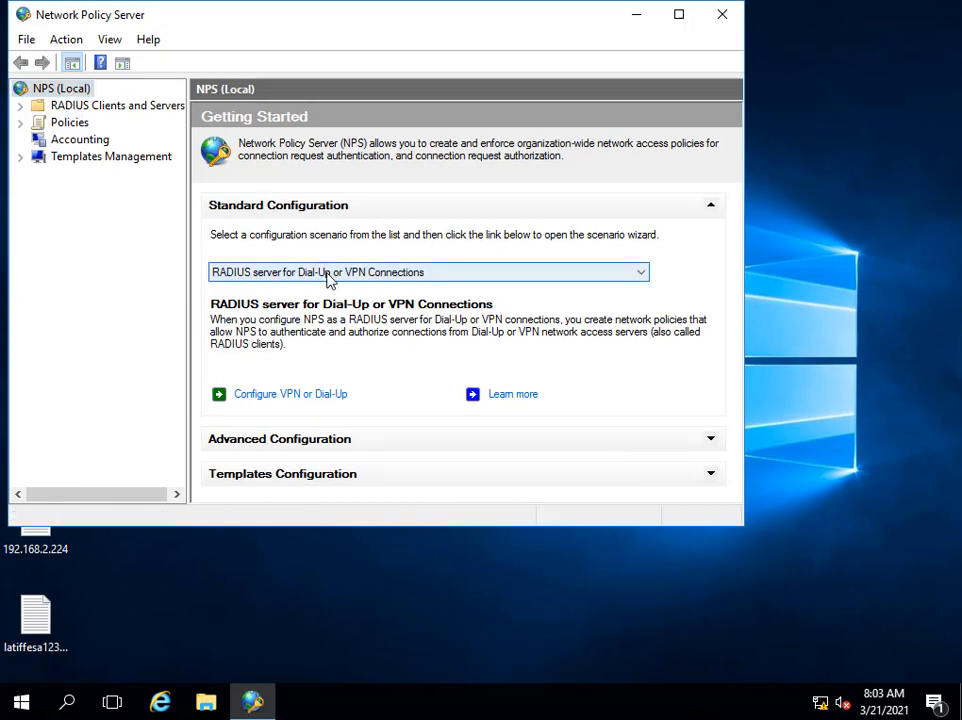
Start the RADIUS server for 802.1X configuration with Secure Wireless Connections as the type.
left_click(638, 278)
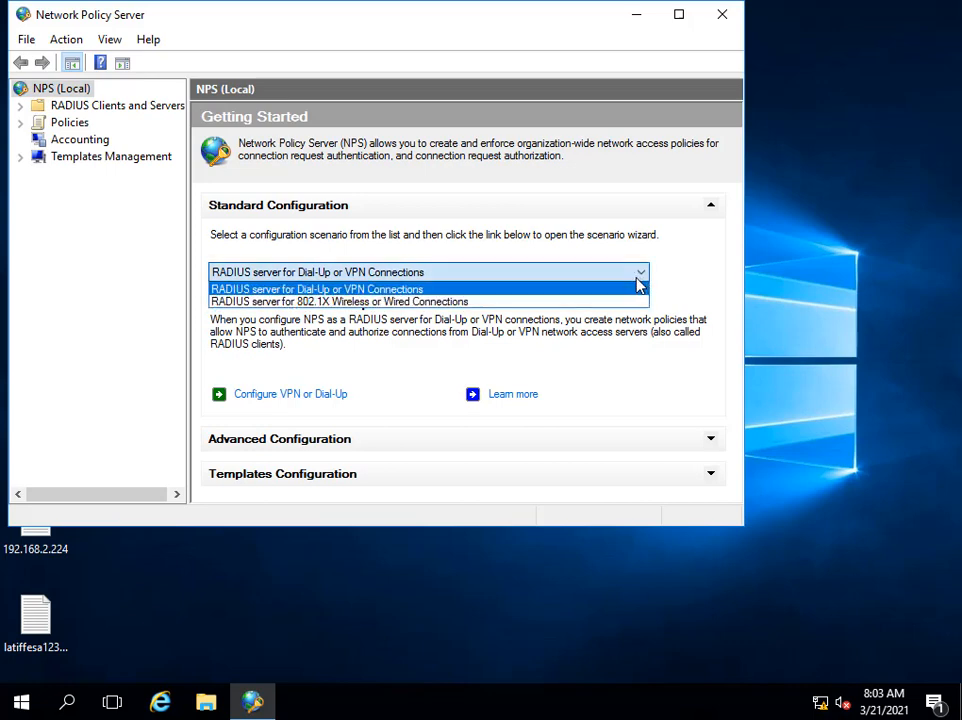
left_click(509, 303)
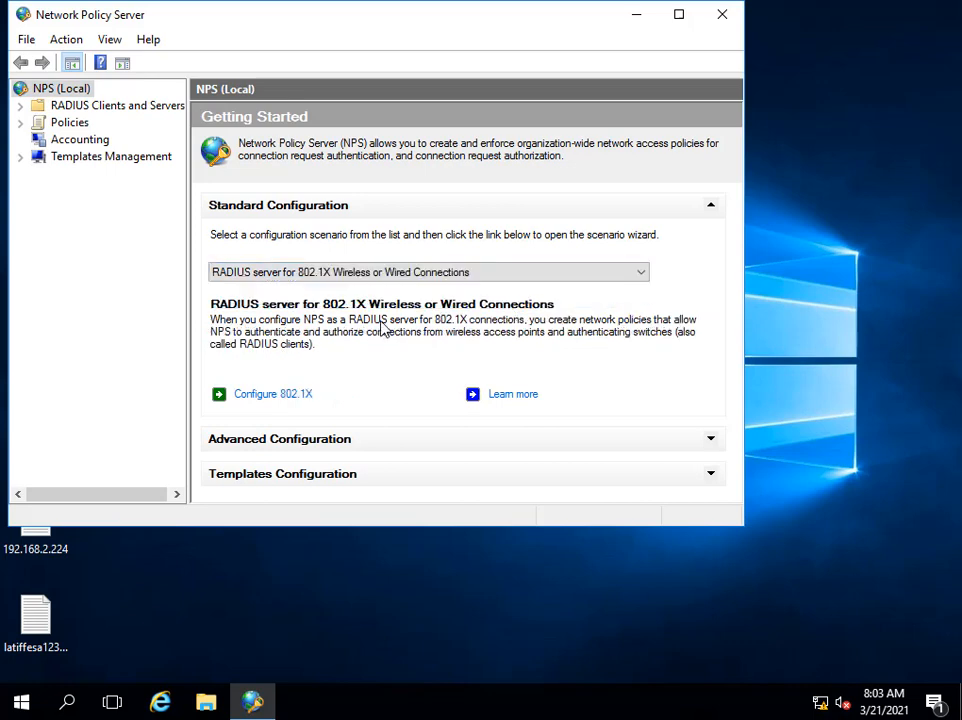
left_click(268, 396)
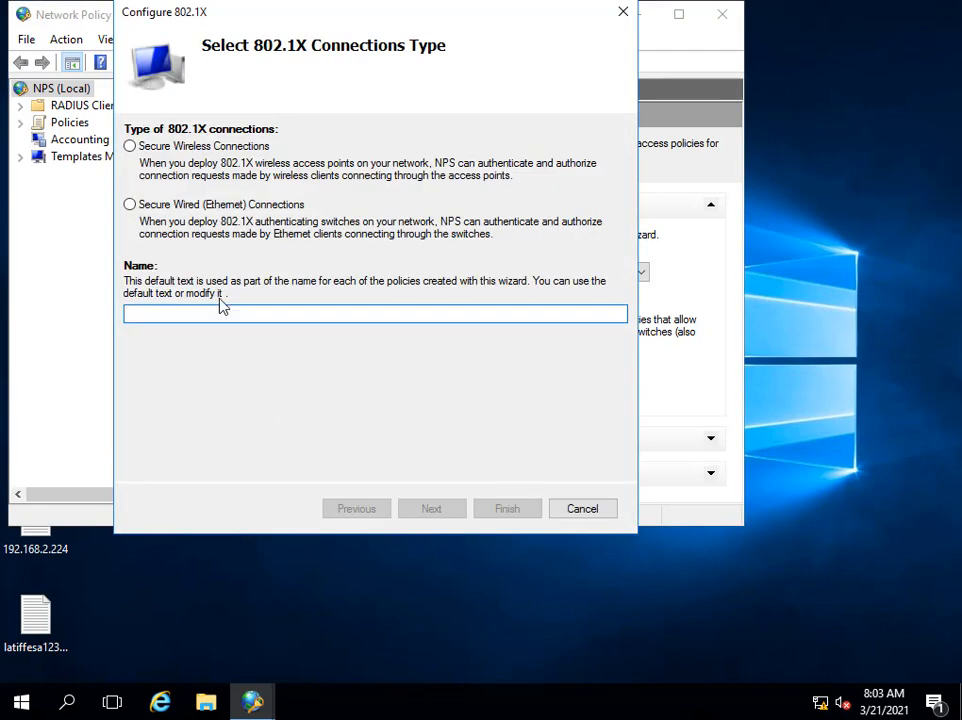
left_click(131, 146)
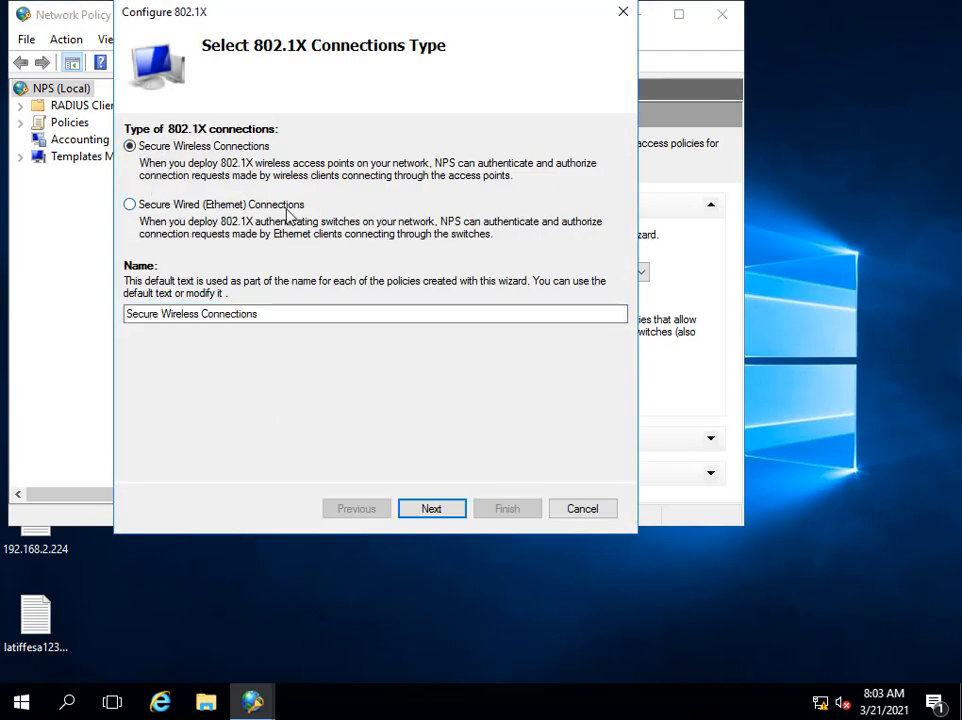
left_click(441, 514)
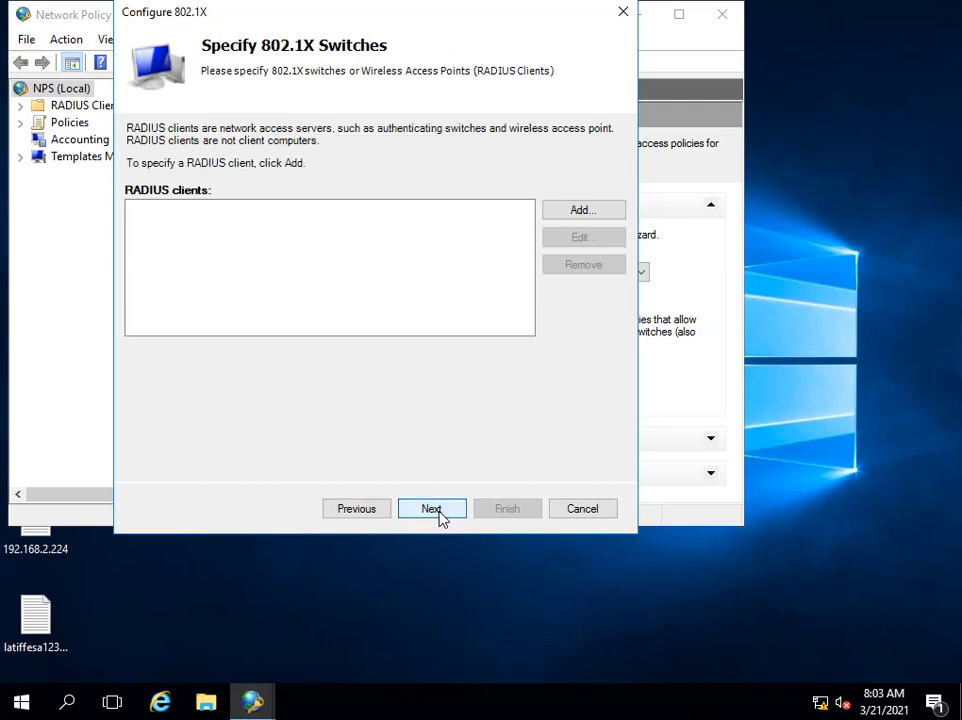
Add a new RADIUS client named 'AP' with verified address 192.168.2.124.
left_click(584, 214)
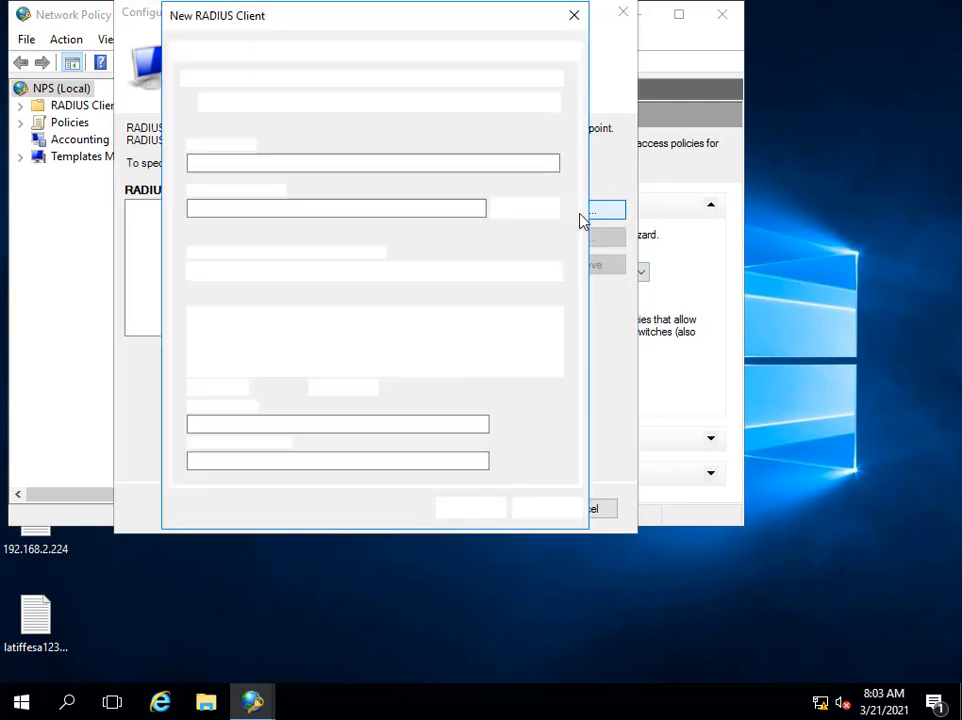
left_click(360, 165)
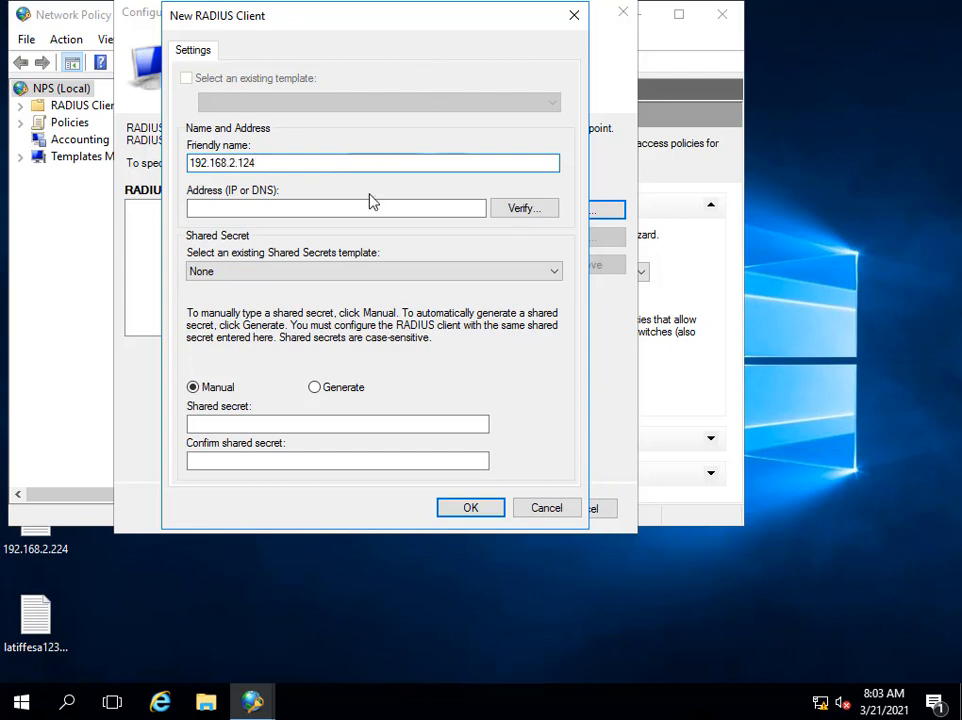
left_click_drag(303, 165, 188, 170)
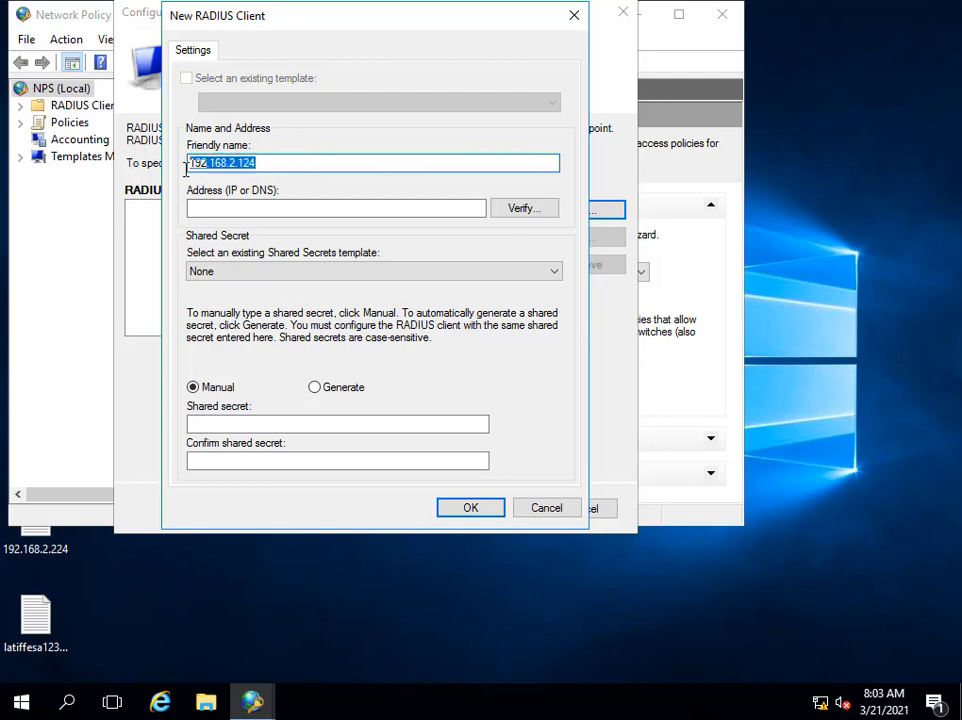
type("A")
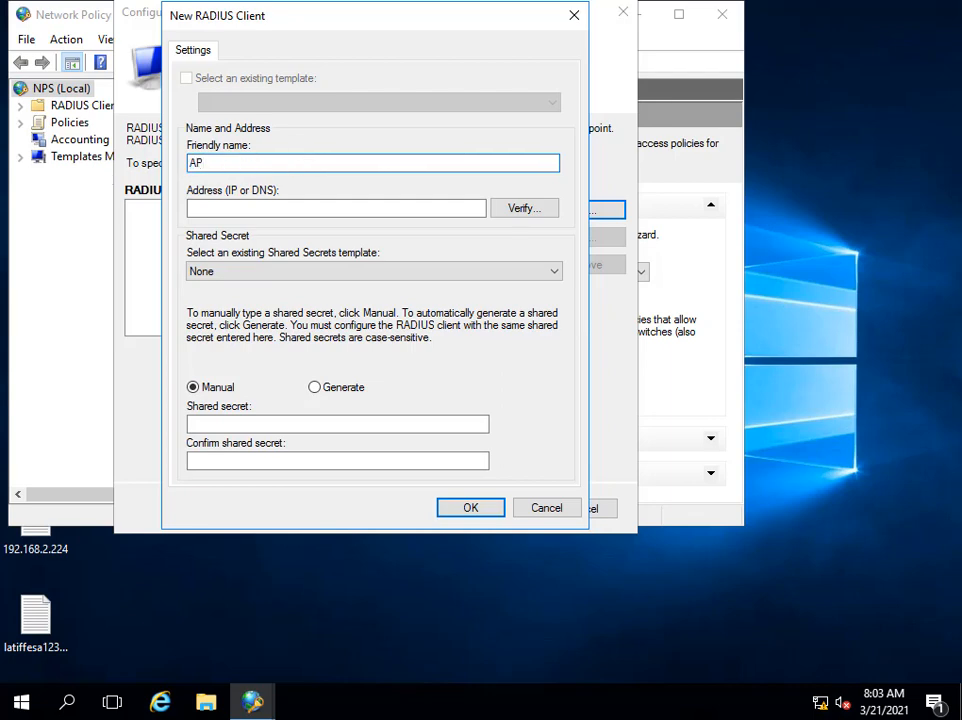
type("P")
left_click(221, 207)
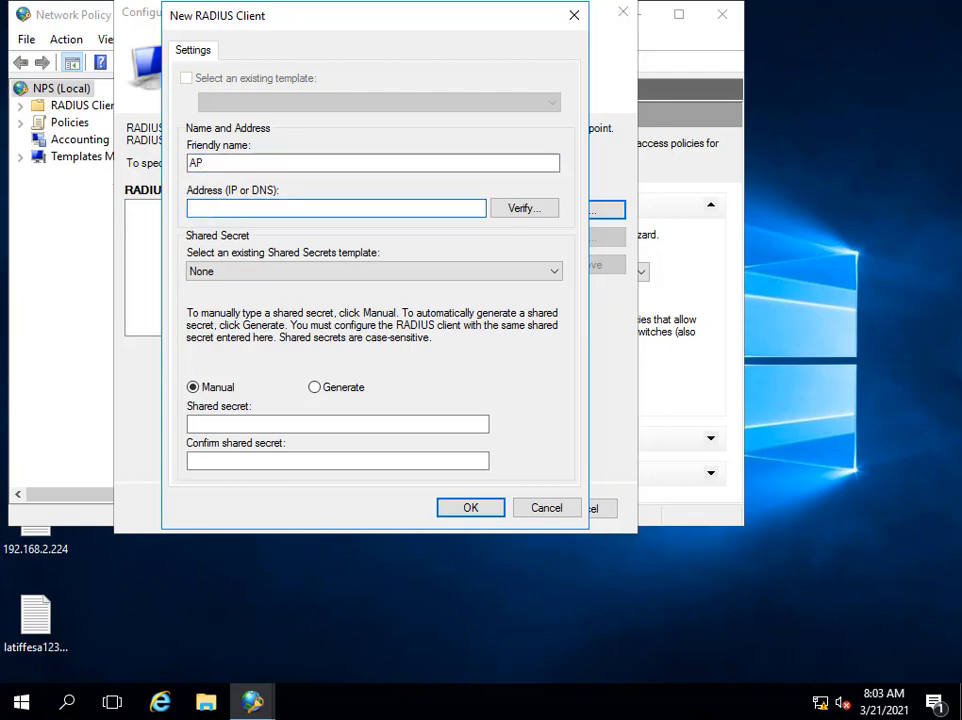
type("192.168.2.124")
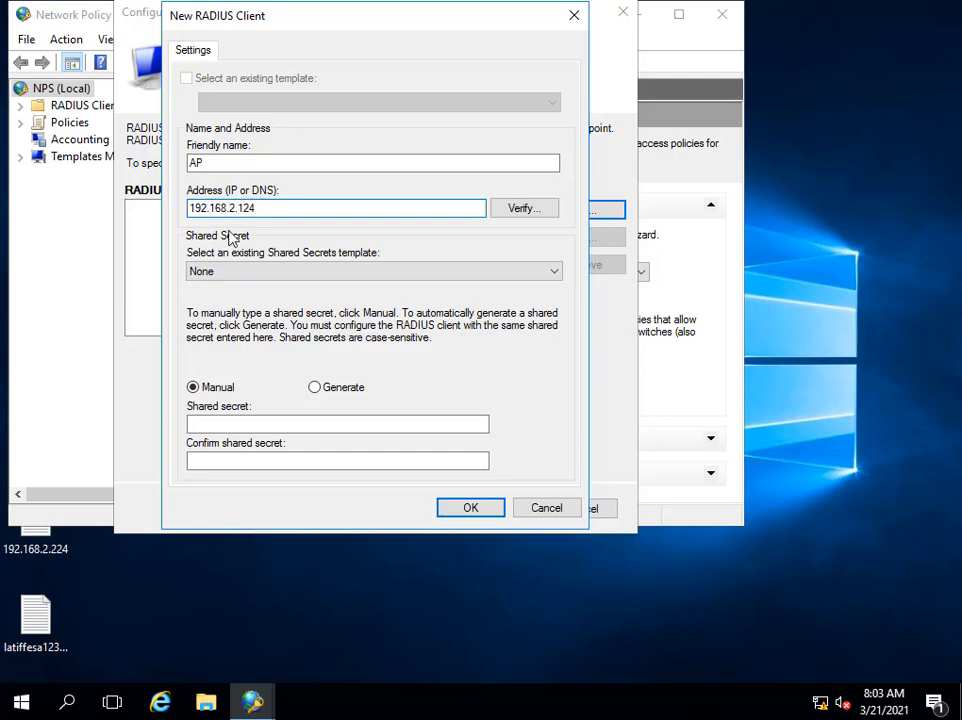
left_click(520, 210)
left_click(508, 190)
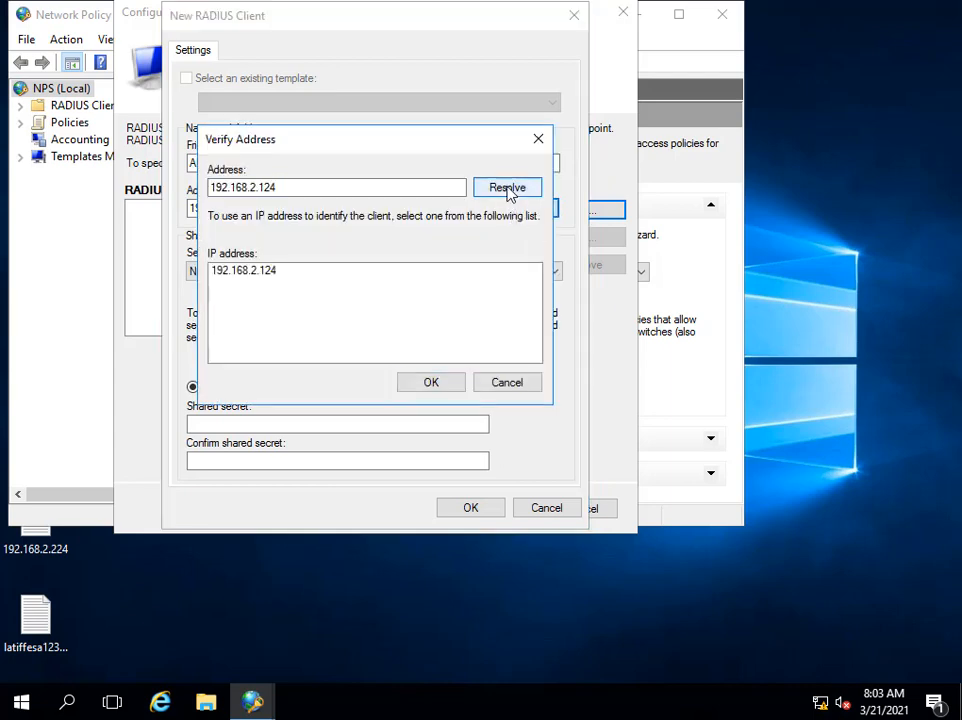
left_click(427, 390)
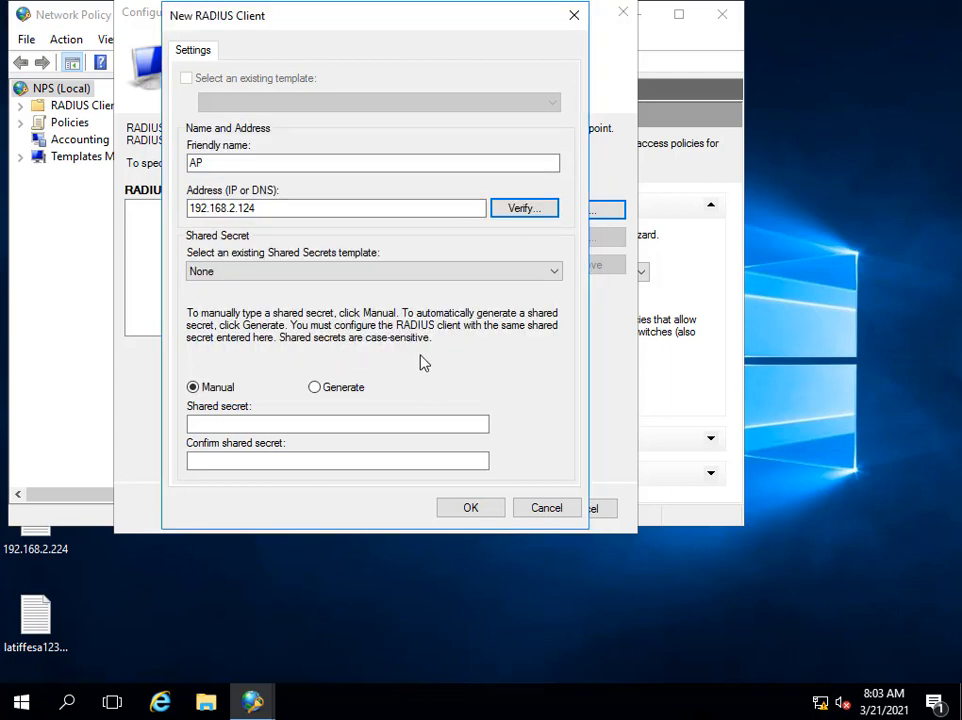
Enter and confirm the shared secret for client AP and save it.
left_click(272, 423)
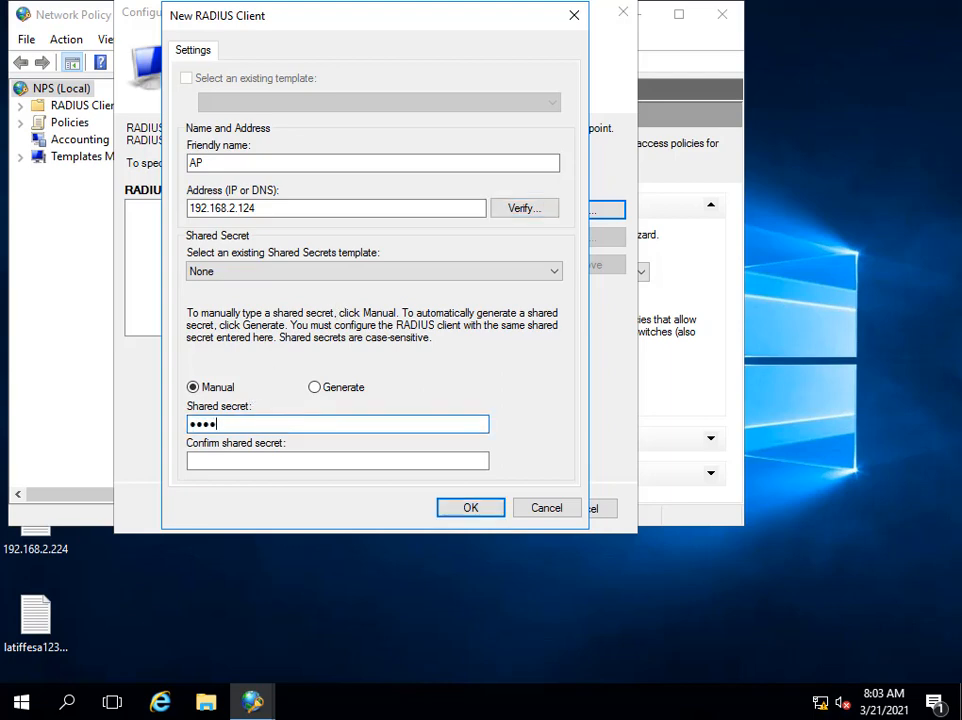
key("Tab")
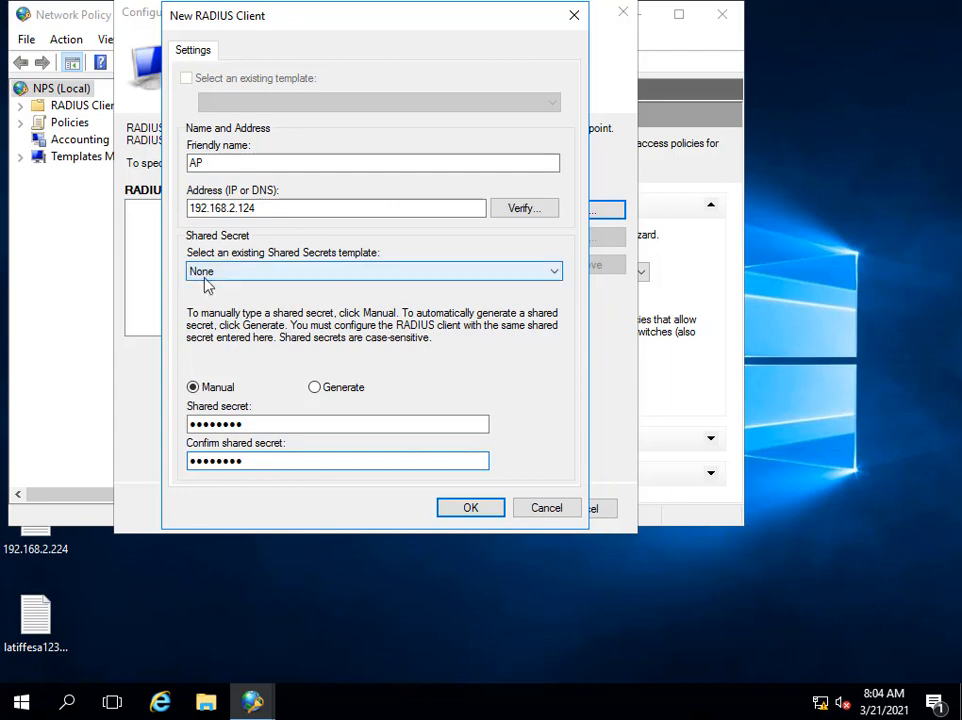
left_click(470, 510)
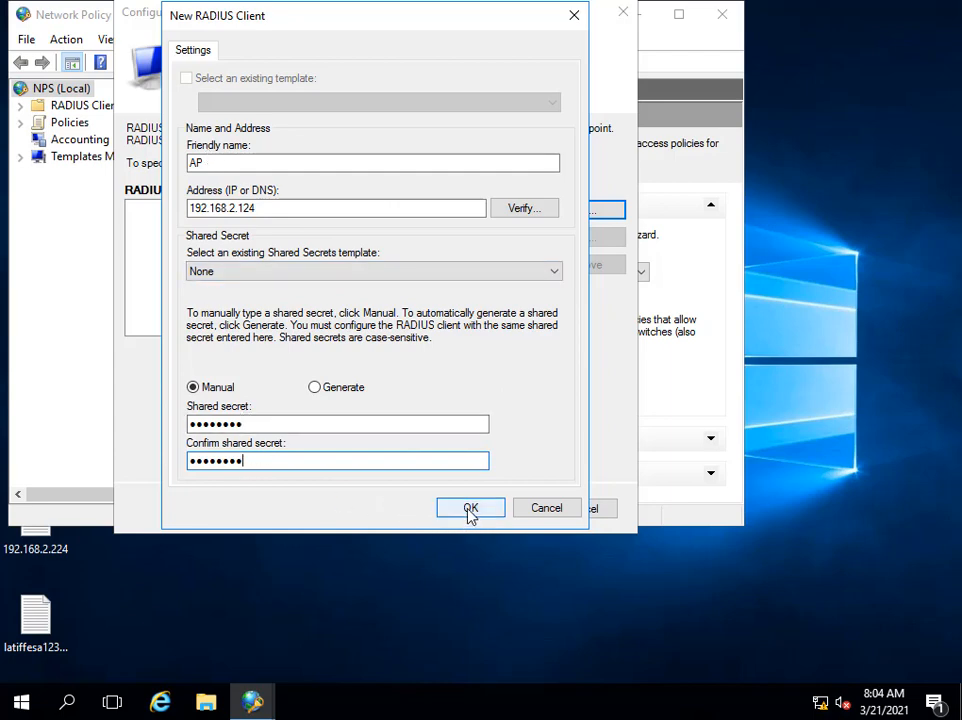
left_click(470, 510)
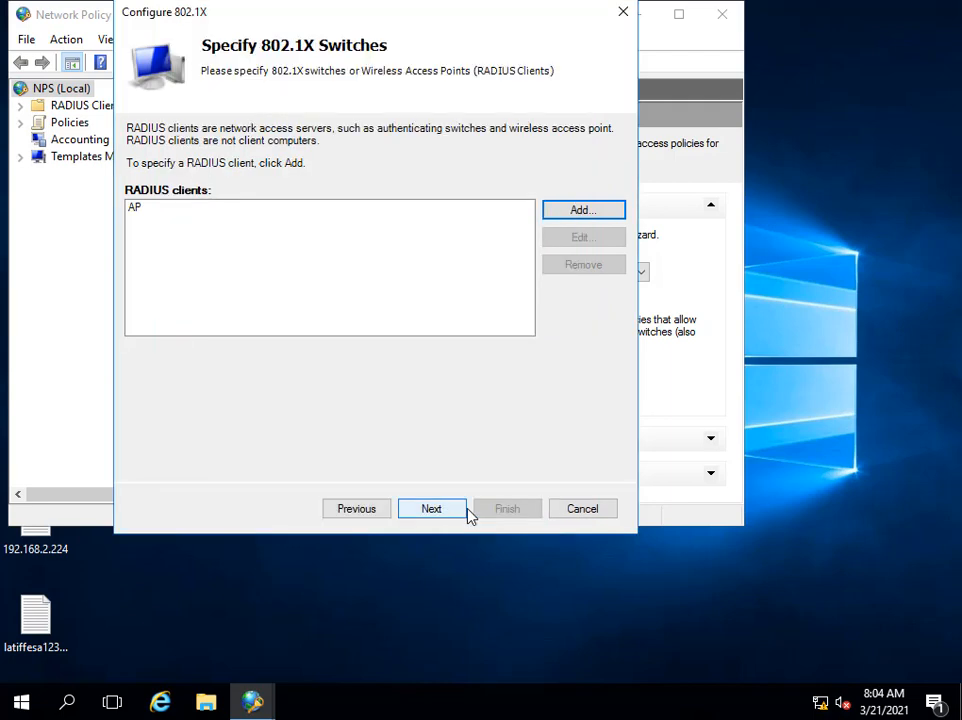
Choose Microsoft: Protected EAP (PEAP) as the authentication method and accept its properties.
left_click(437, 511)
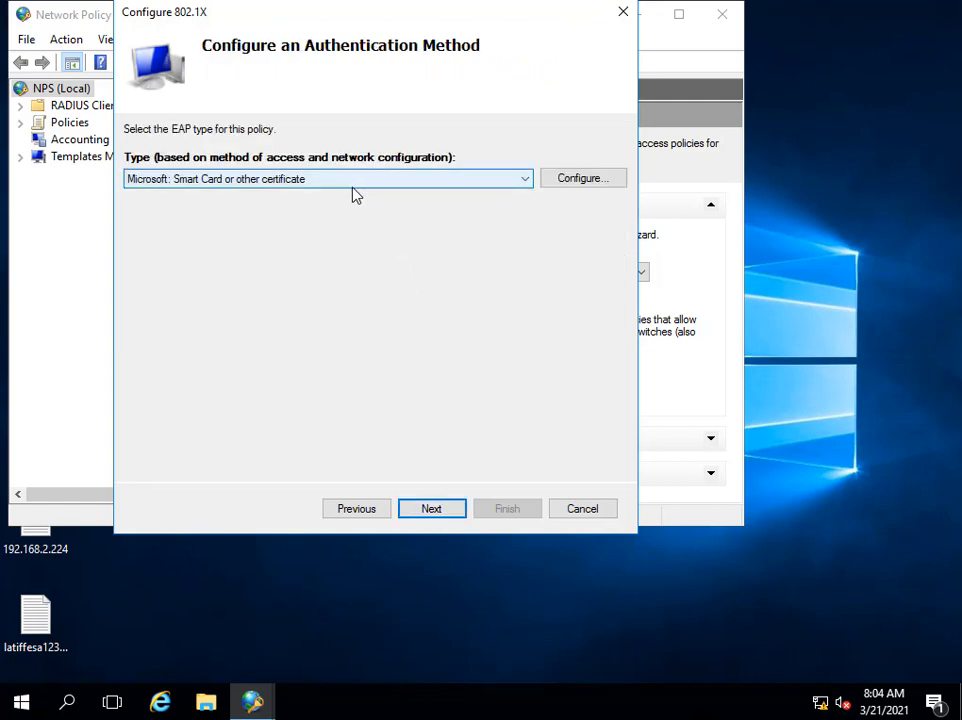
left_click(510, 180)
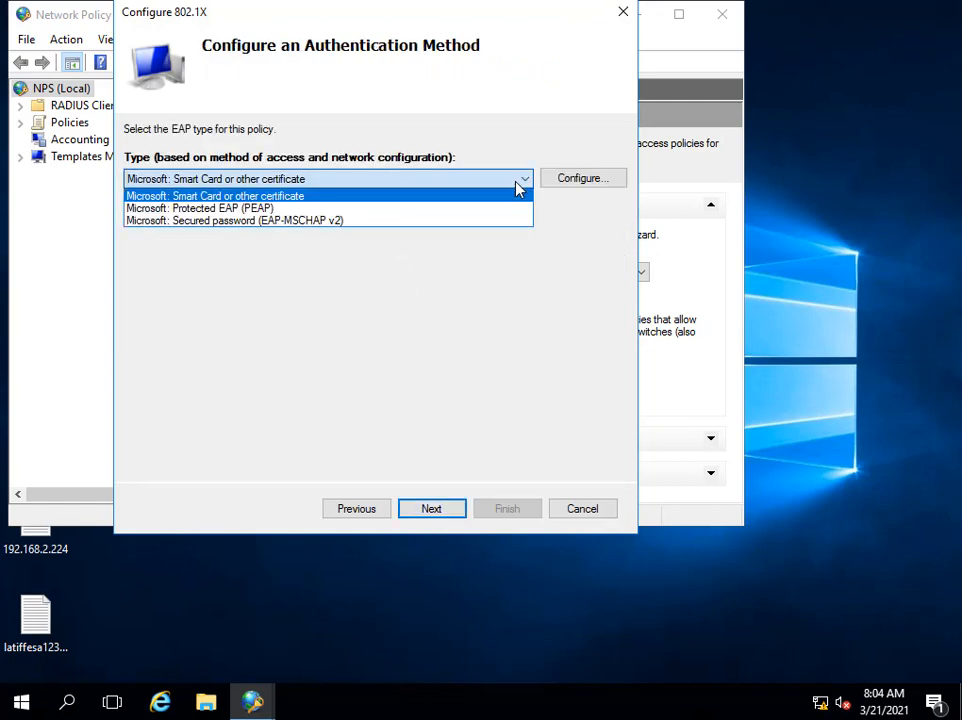
left_click(378, 209)
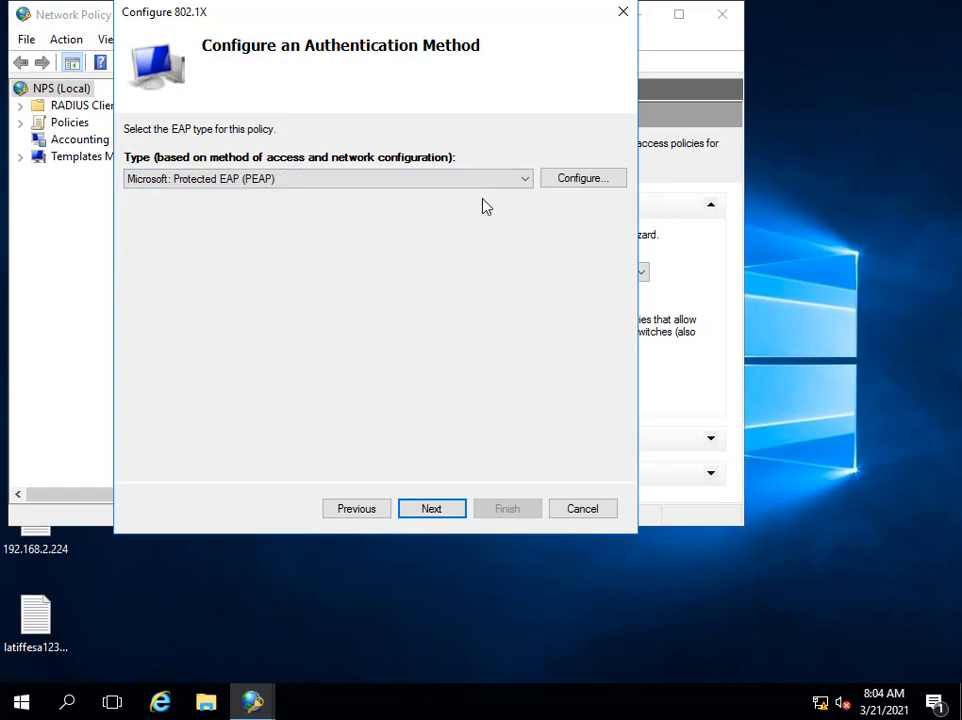
left_click(588, 182)
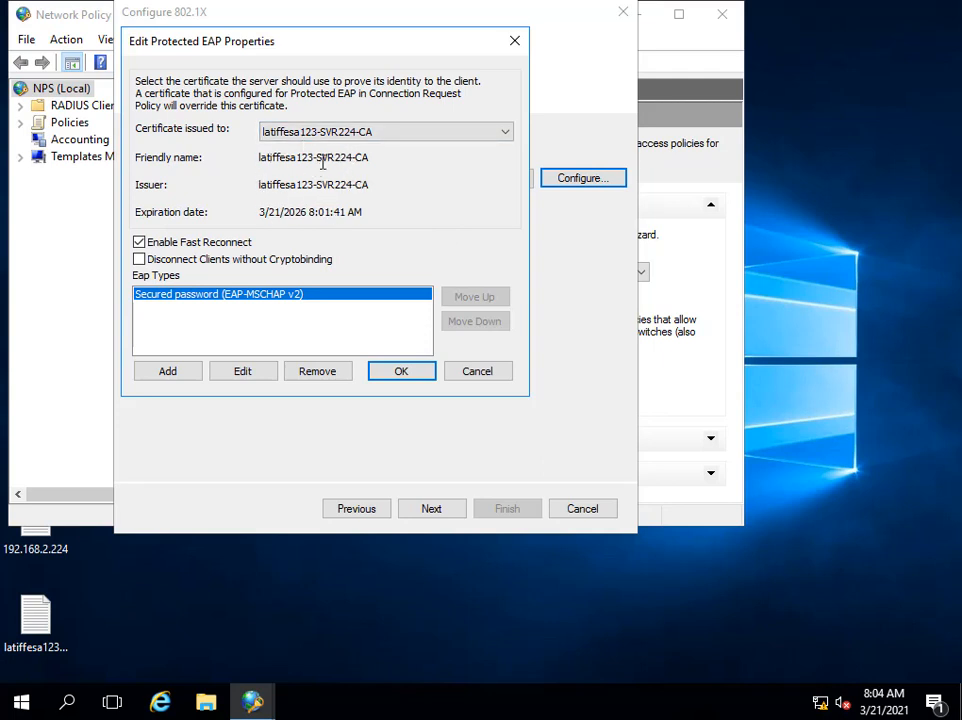
left_click(401, 371)
left_click(432, 512)
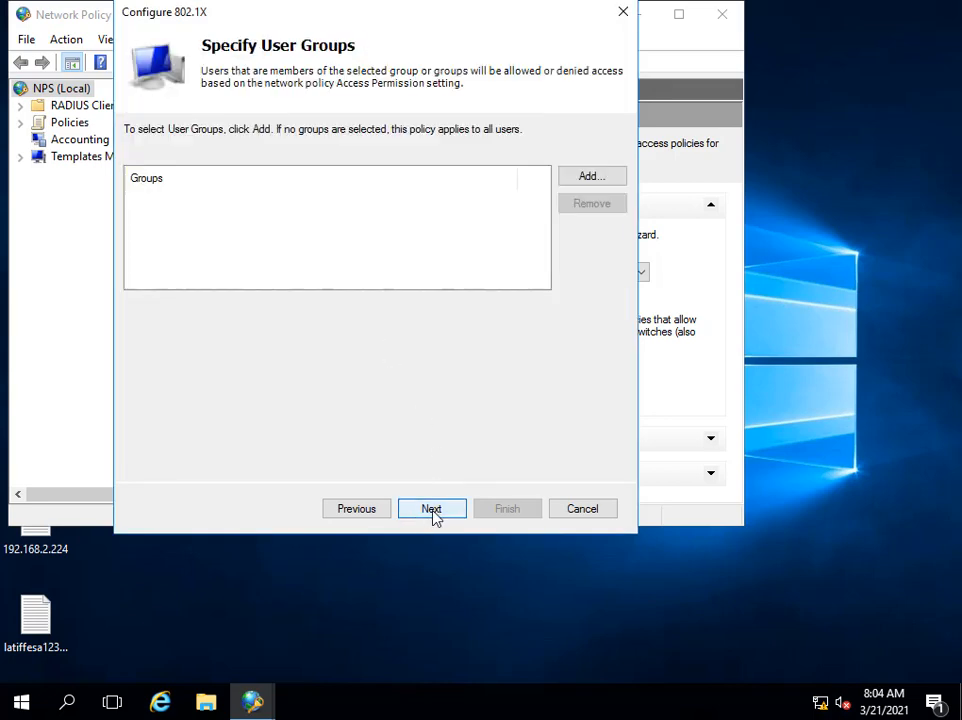
Add the Domain Users group to the policy and continue through traffic controls to the summary.
left_click(592, 177)
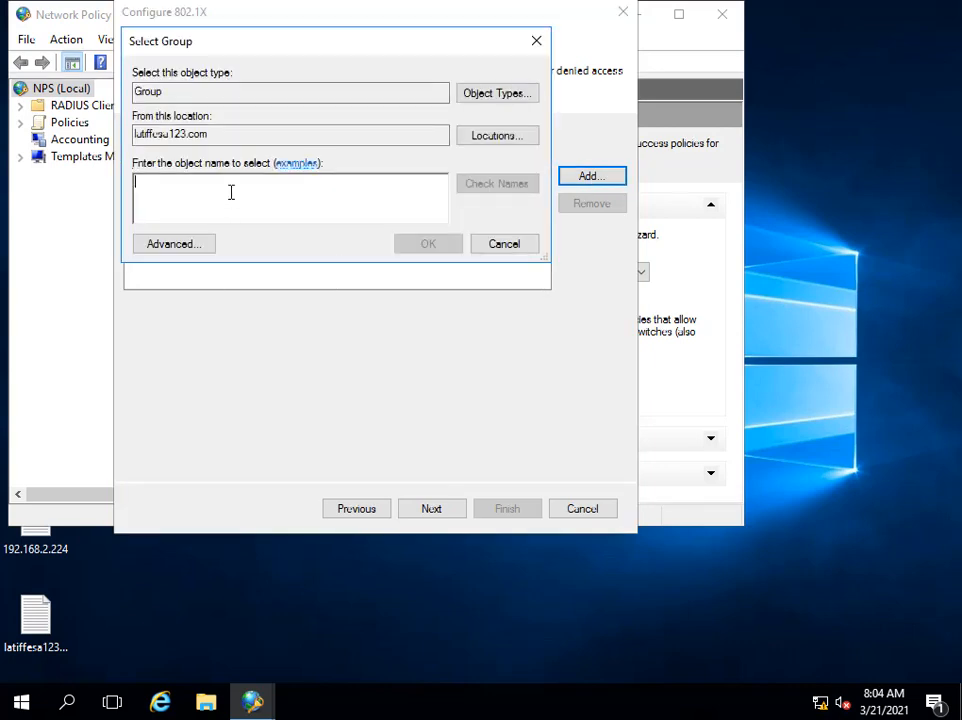
type("domain")
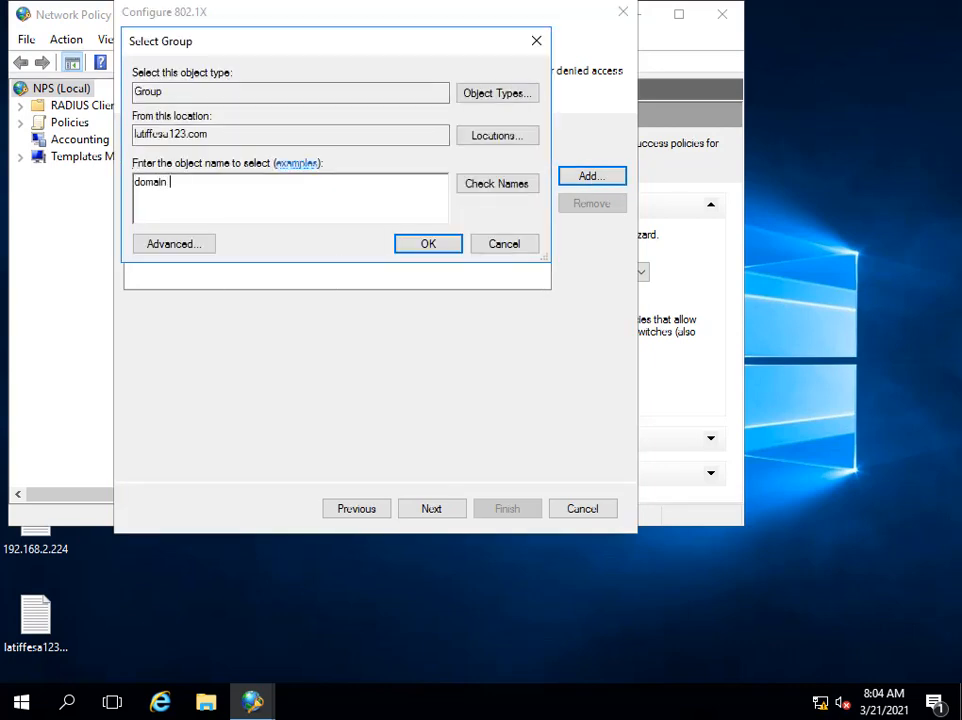
type(" users")
left_click(505, 183)
left_click(426, 249)
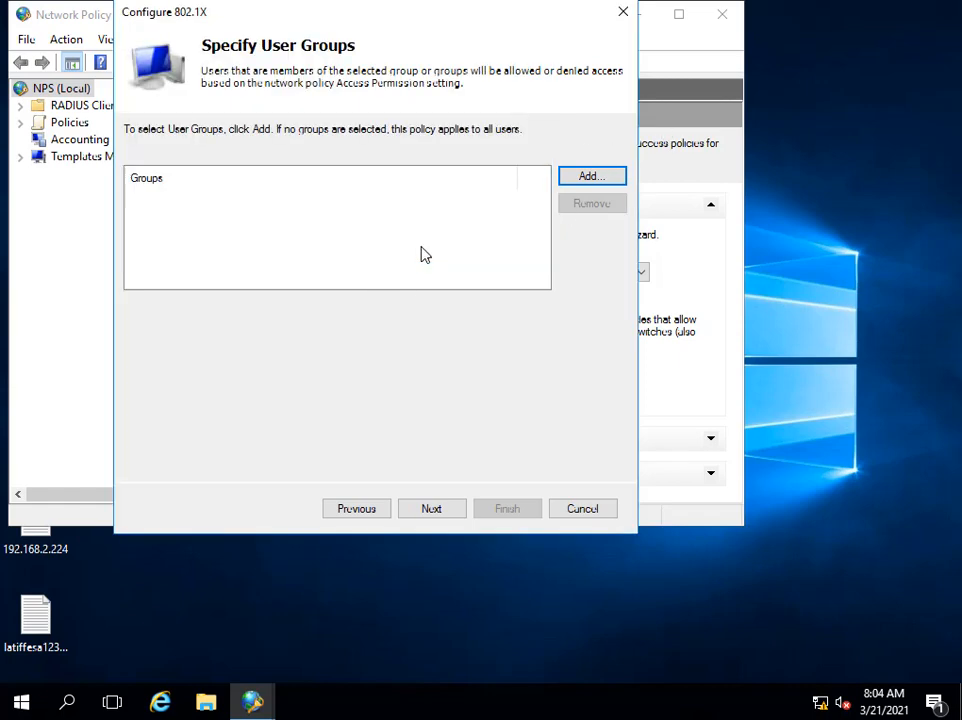
left_click(438, 516)
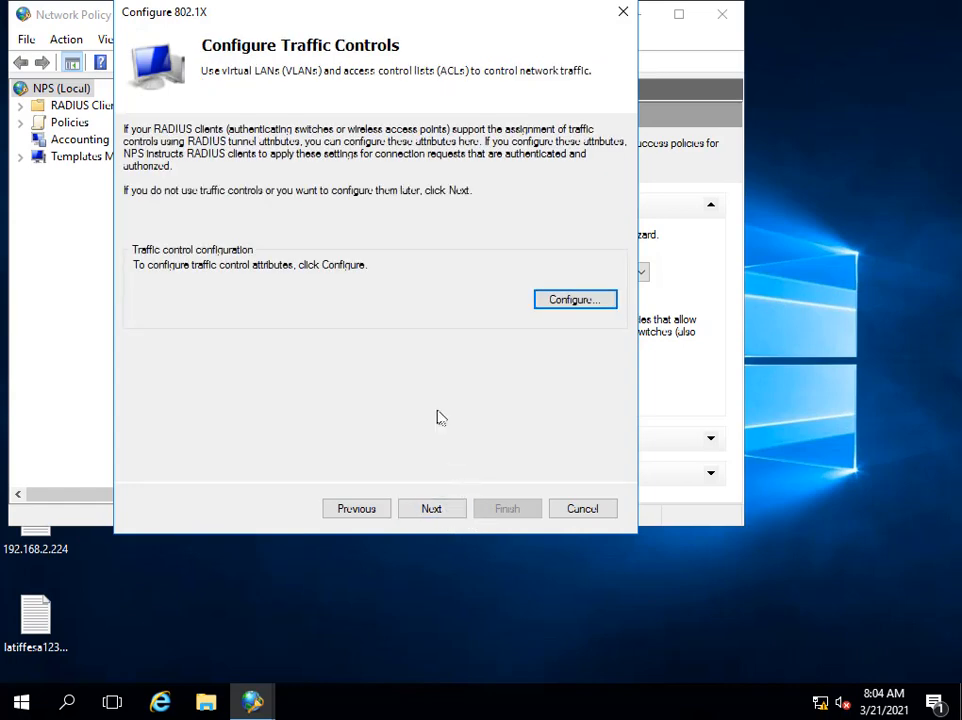
left_click(440, 518)
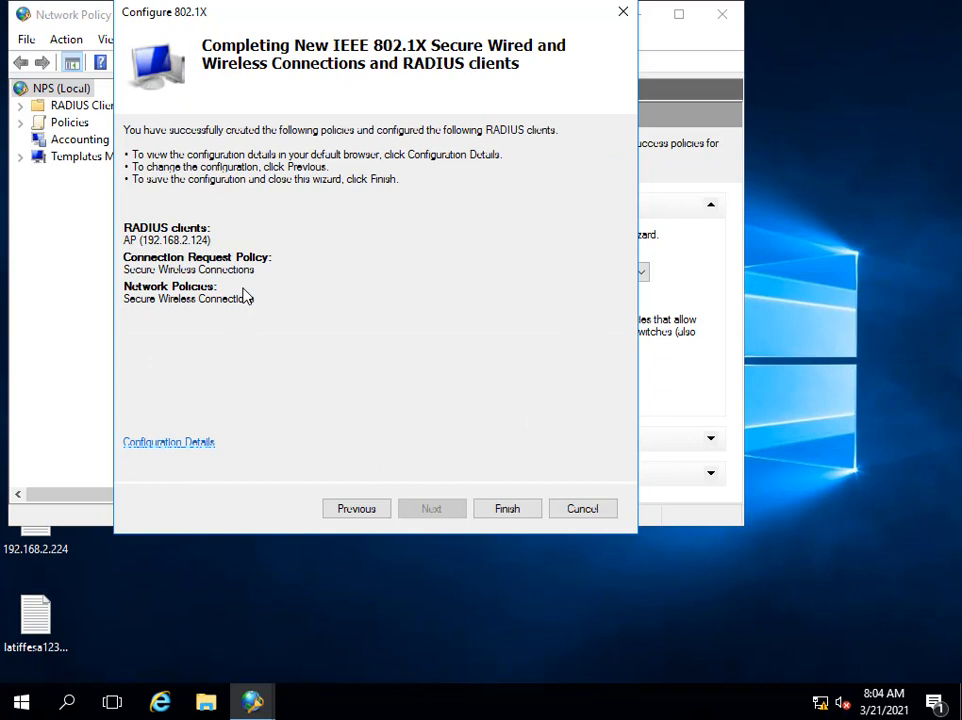
Page back to the connection type, step forward through every page again, and finish the 802.1X wizard.
left_click(356, 510)
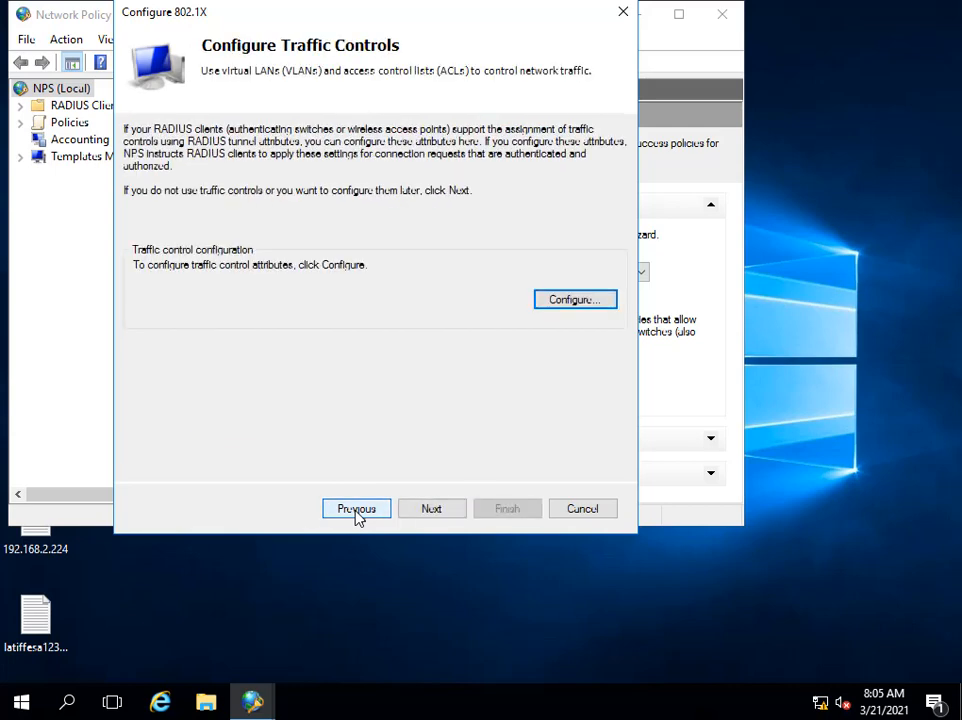
left_click(356, 510)
left_click(356, 510)
left_click(356, 510)
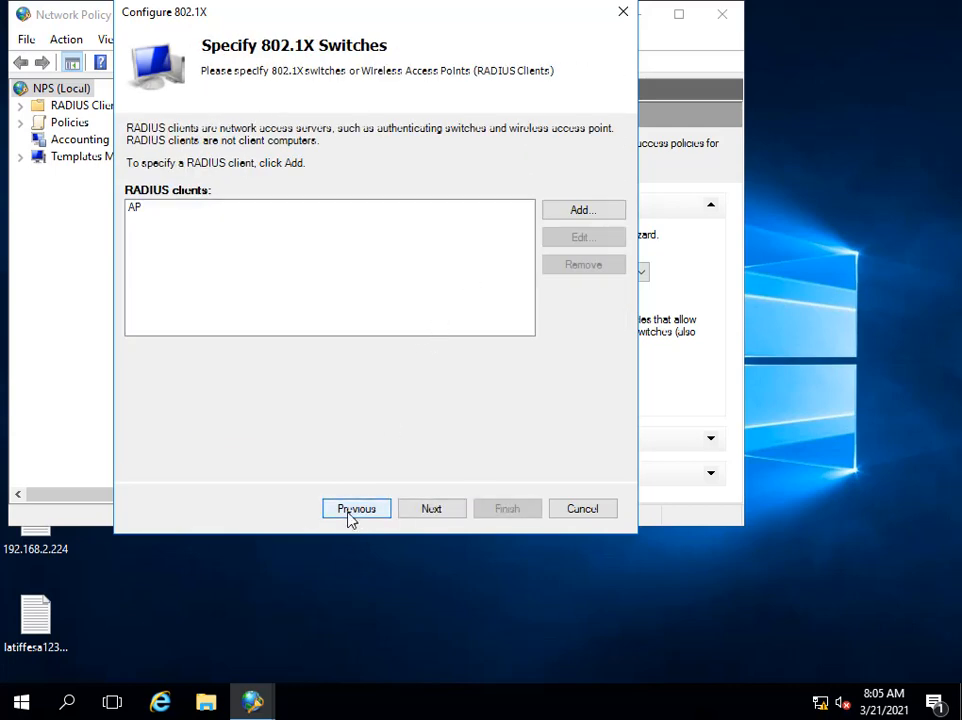
left_click(350, 514)
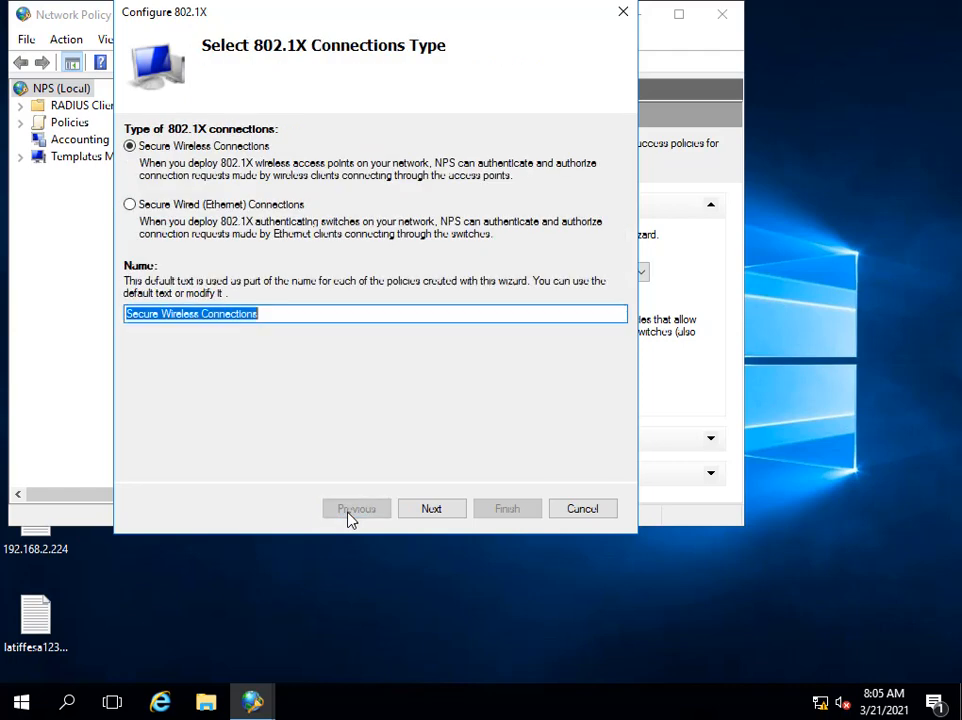
left_click(429, 511)
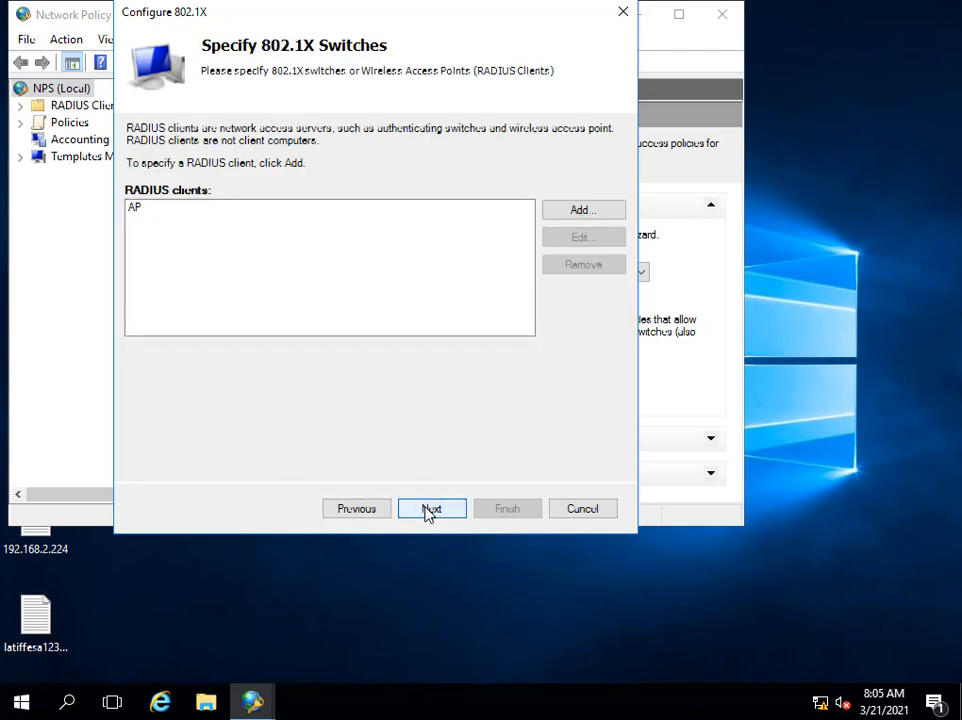
left_click(430, 511)
left_click(430, 511)
left_click(430, 511)
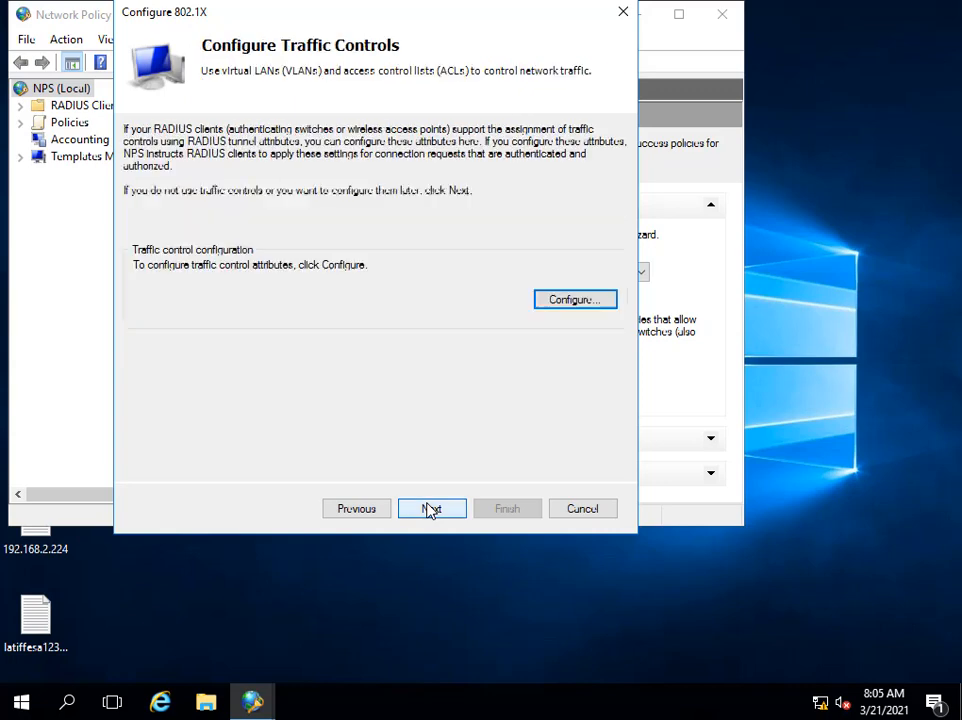
left_click(430, 510)
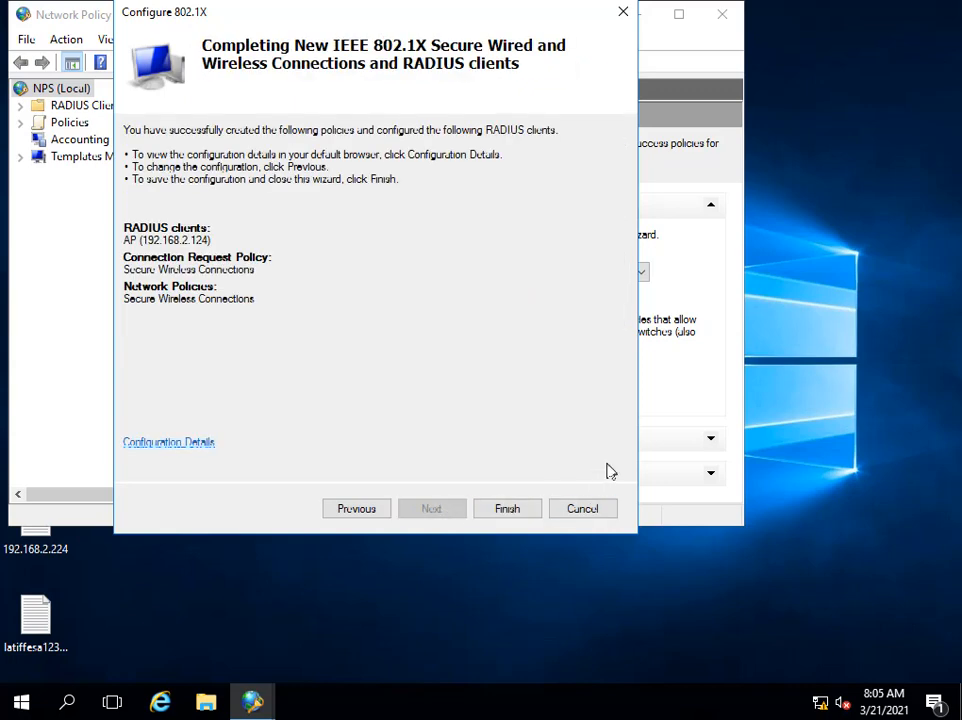
left_click(507, 510)
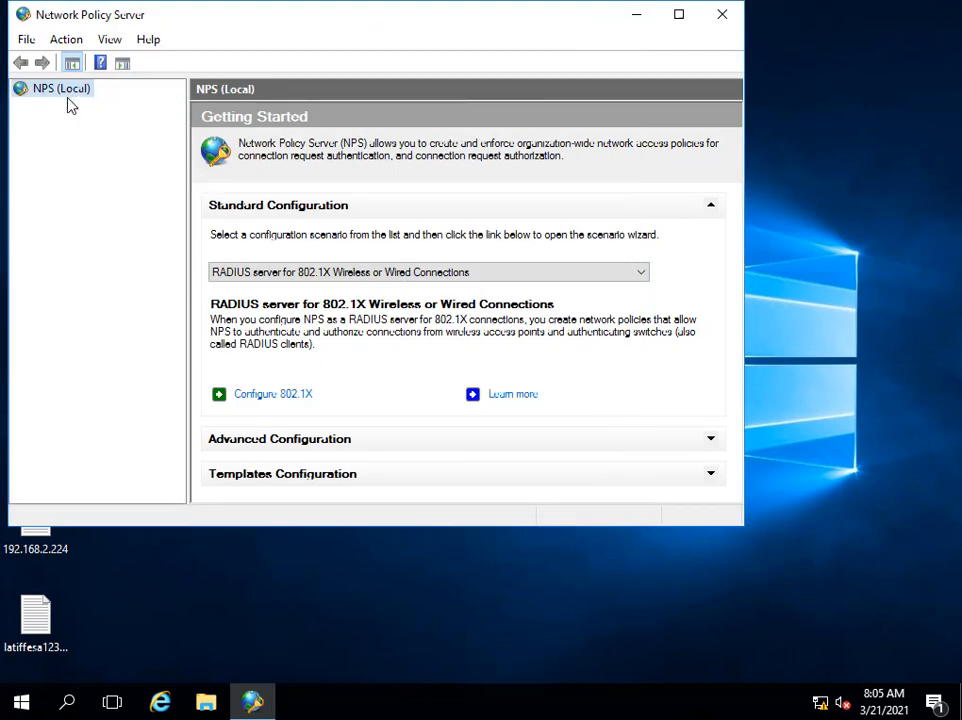
Expand NPS (Local) down to the RADIUS Clients list.
double_click(62, 88)
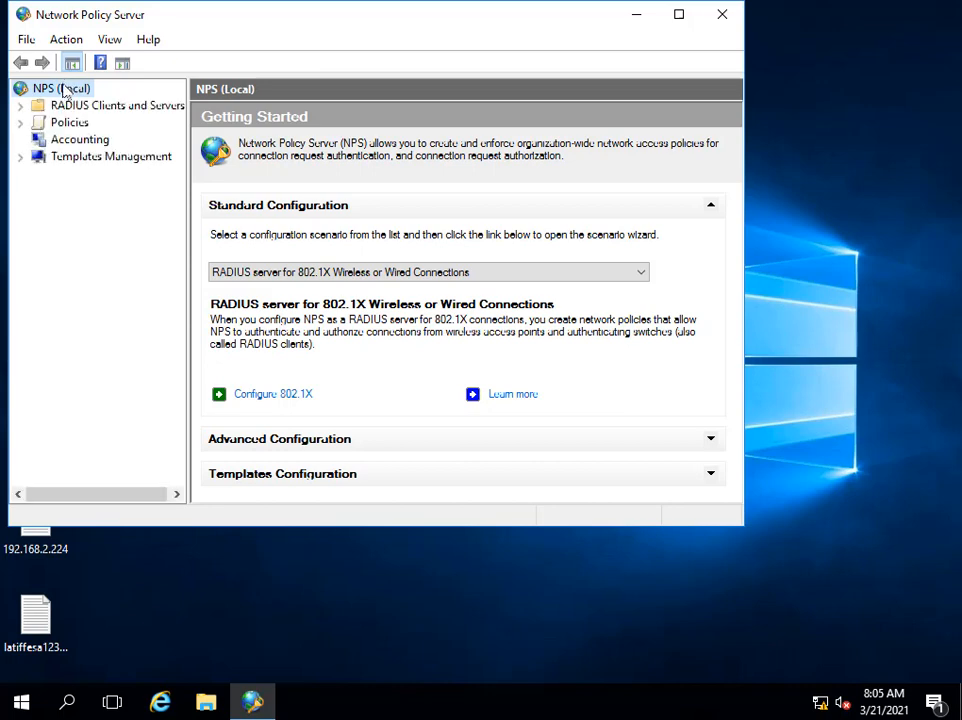
left_click(68, 107)
double_click(68, 108)
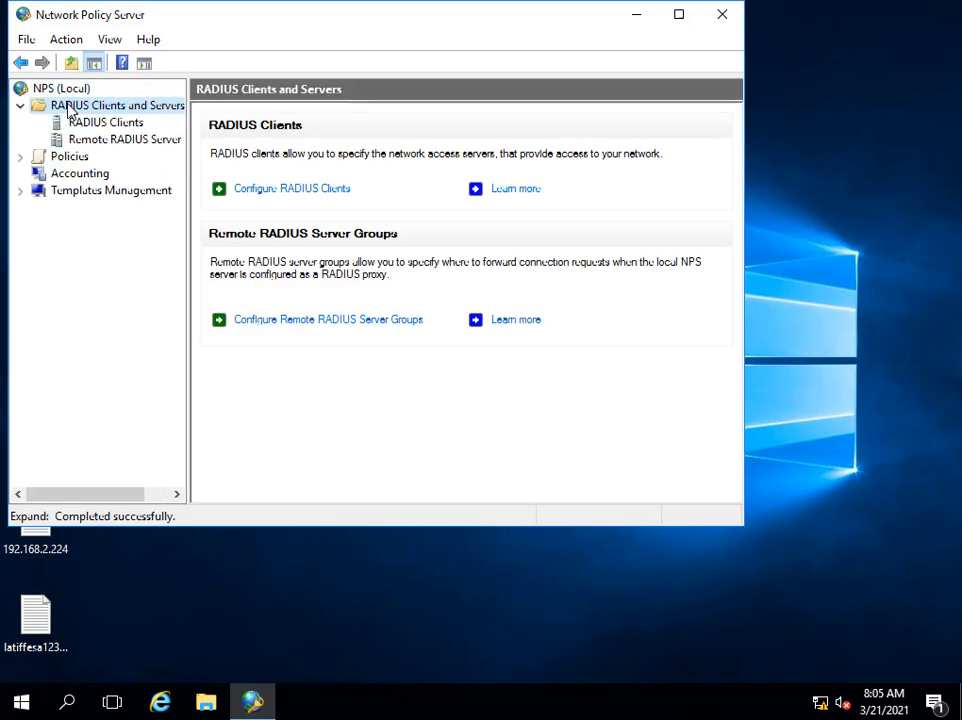
left_click(84, 127)
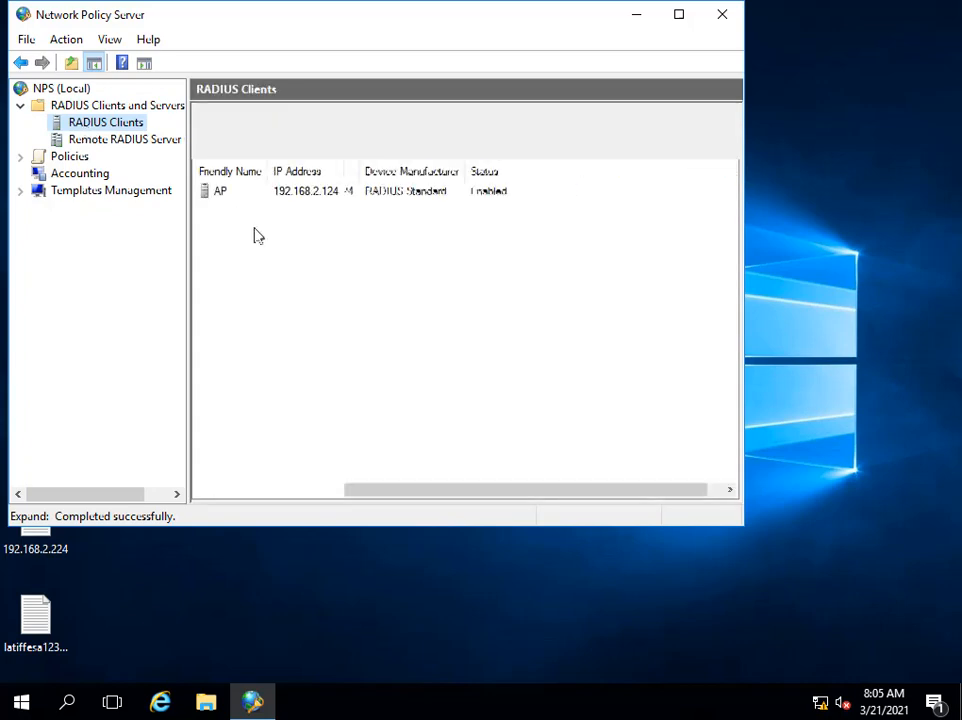
Edit the AP client's address to 192.168.2.0/24, then apply and confirm.
double_click(306, 199)
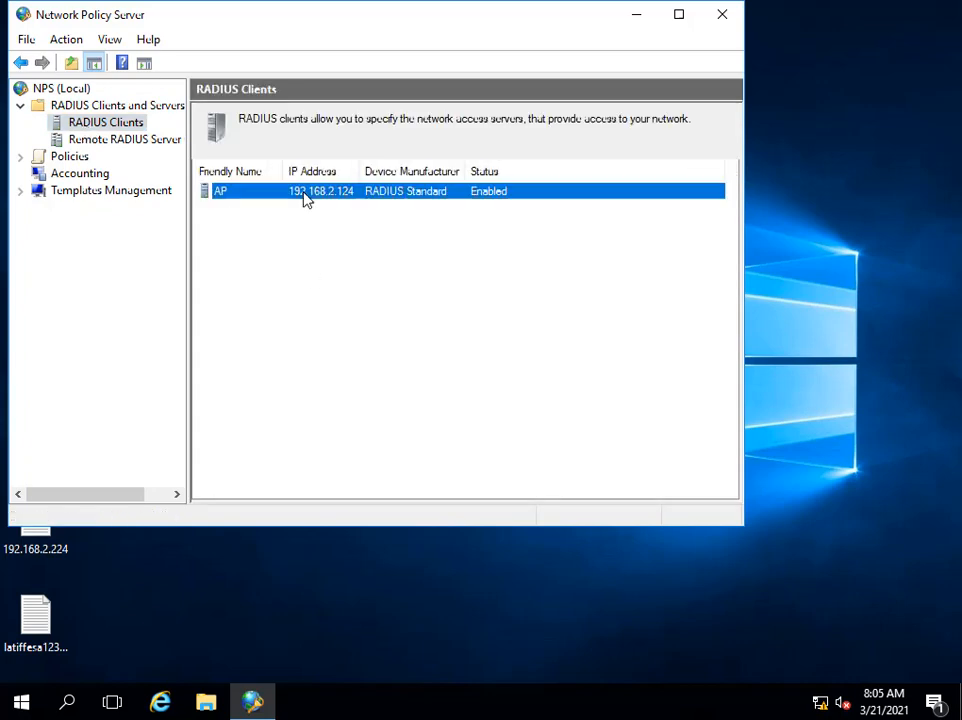
left_click(292, 218)
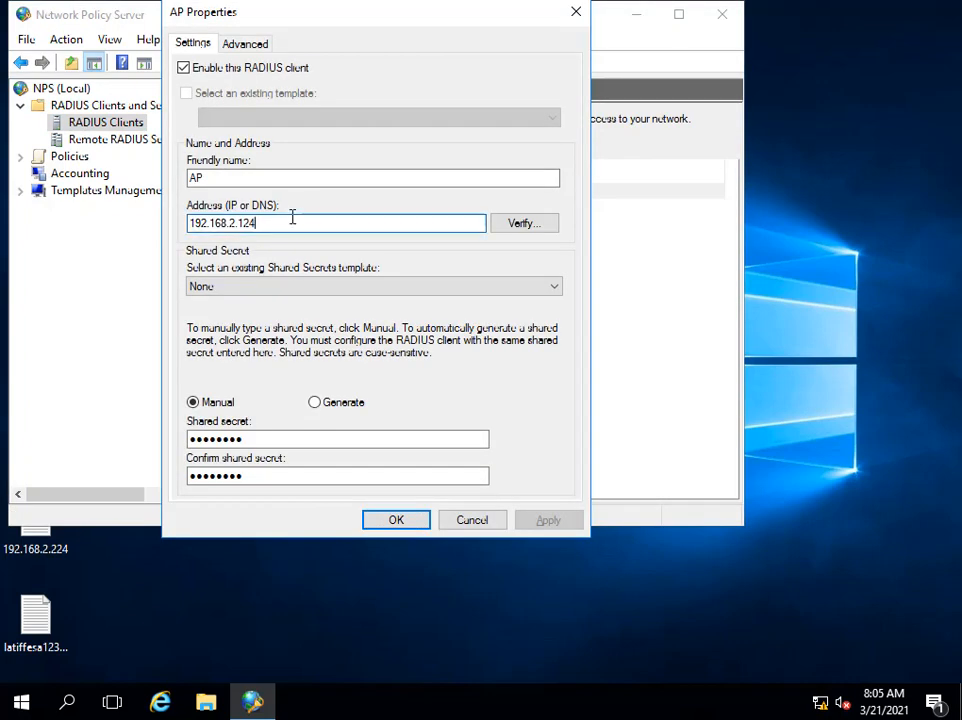
key("BackSpace")
key("BackSpace")
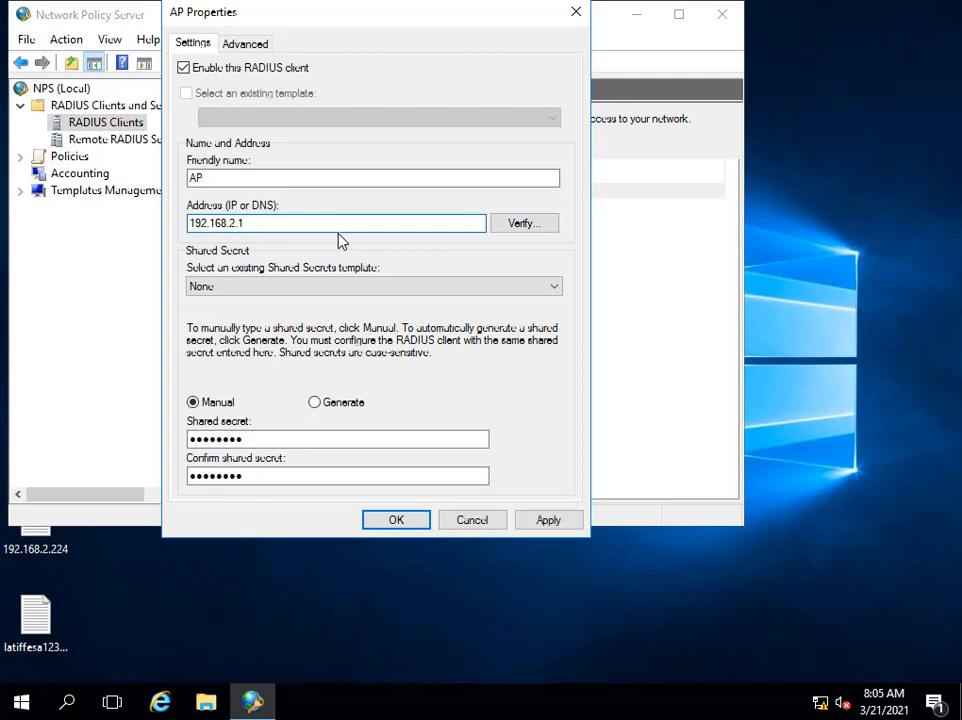
key("BackSpace")
type("0/24")
left_click(548, 522)
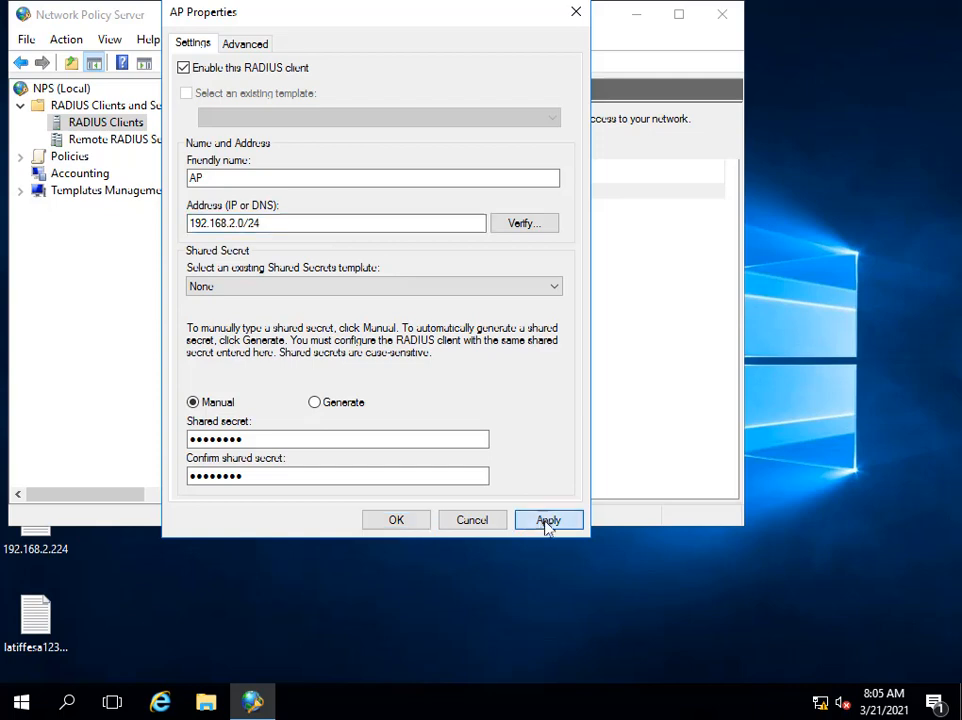
left_click(395, 521)
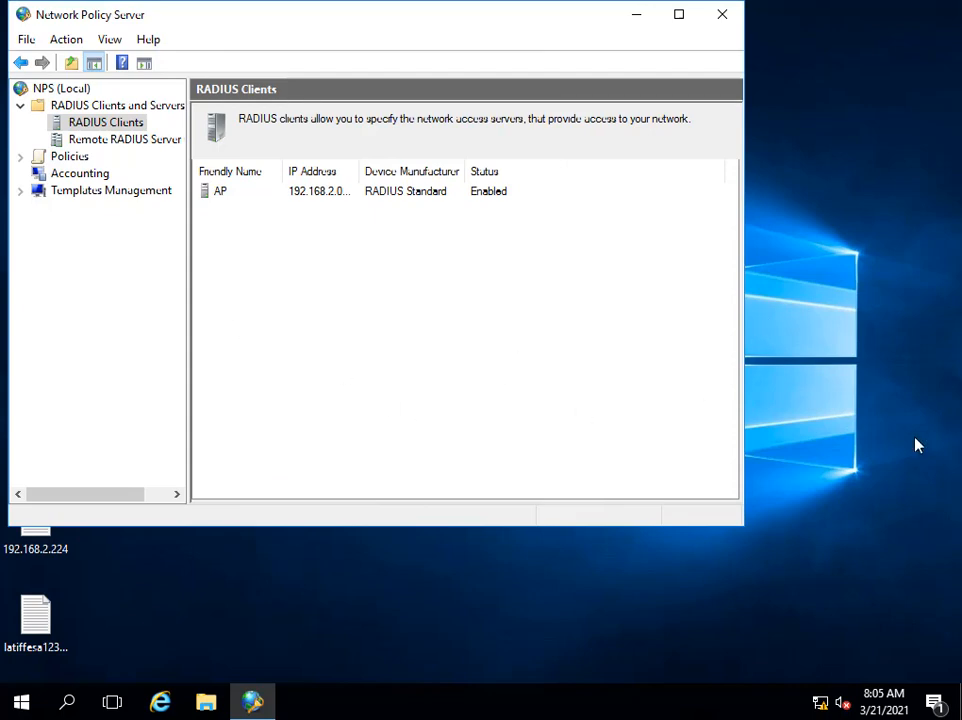
Launch Command Prompt from the Run box using cmd.
right_click(20, 703)
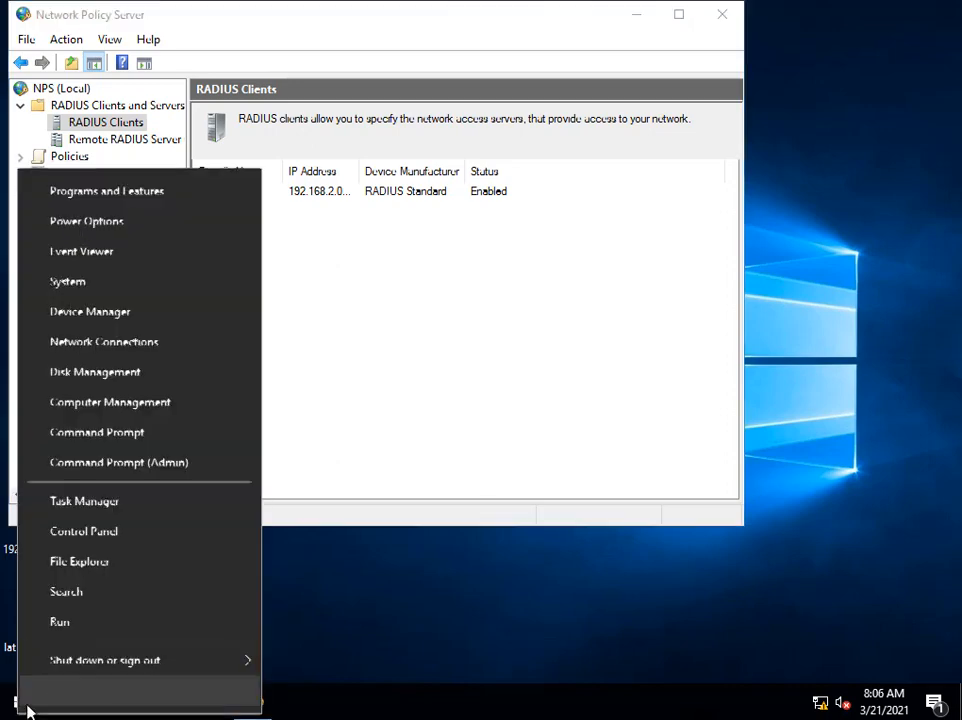
left_click(114, 624)
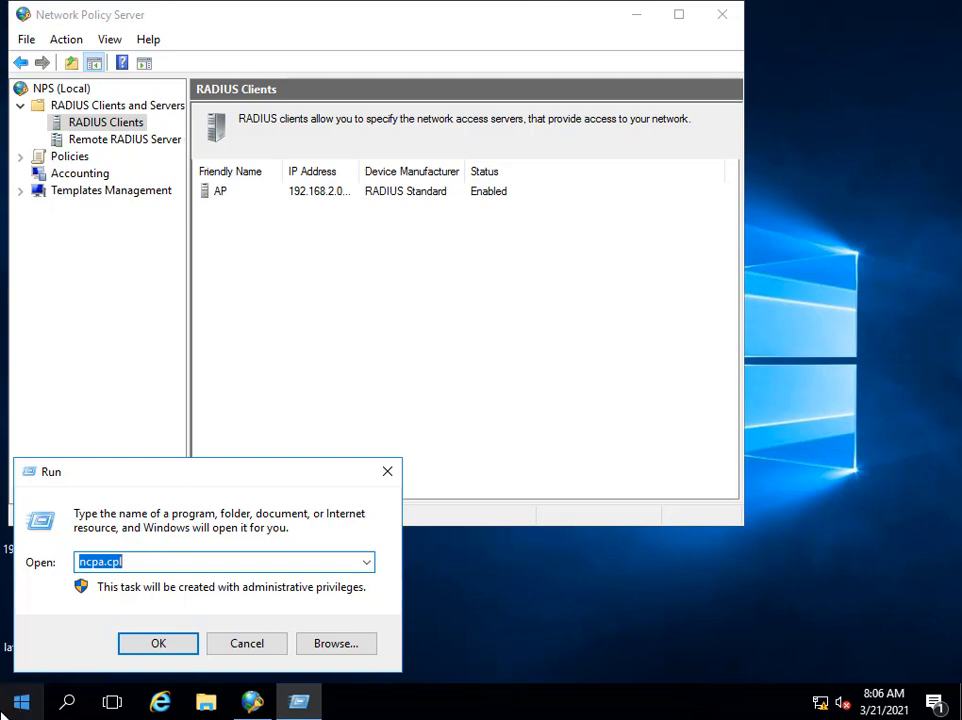
double_click(155, 565)
type("cmd")
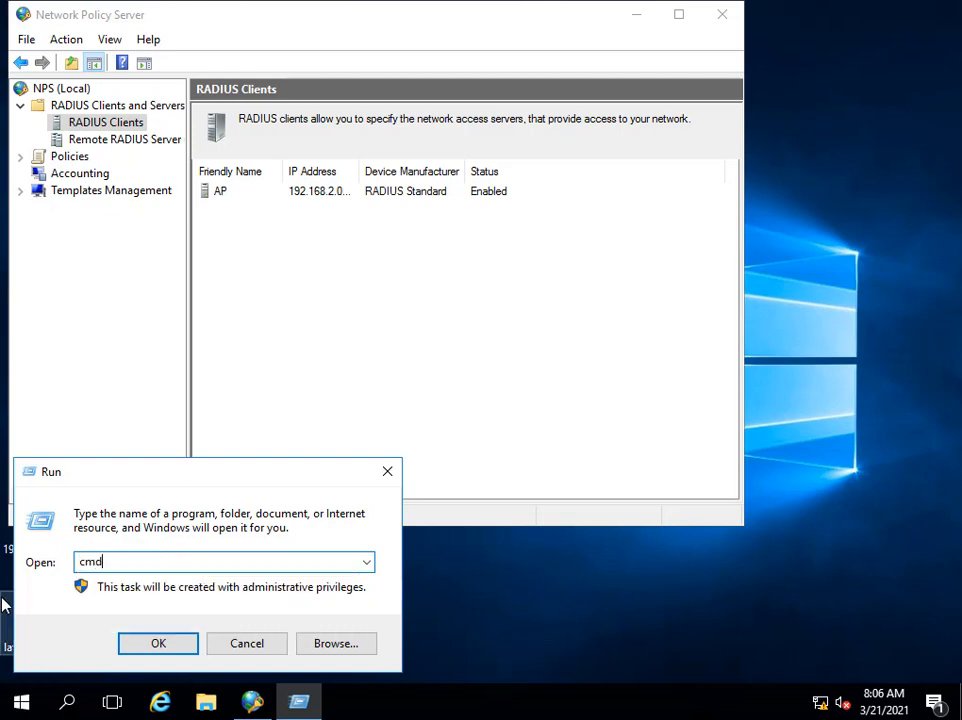
key("Return")
Ping the access point at 192.168.2.124, then close the console.
type("p")
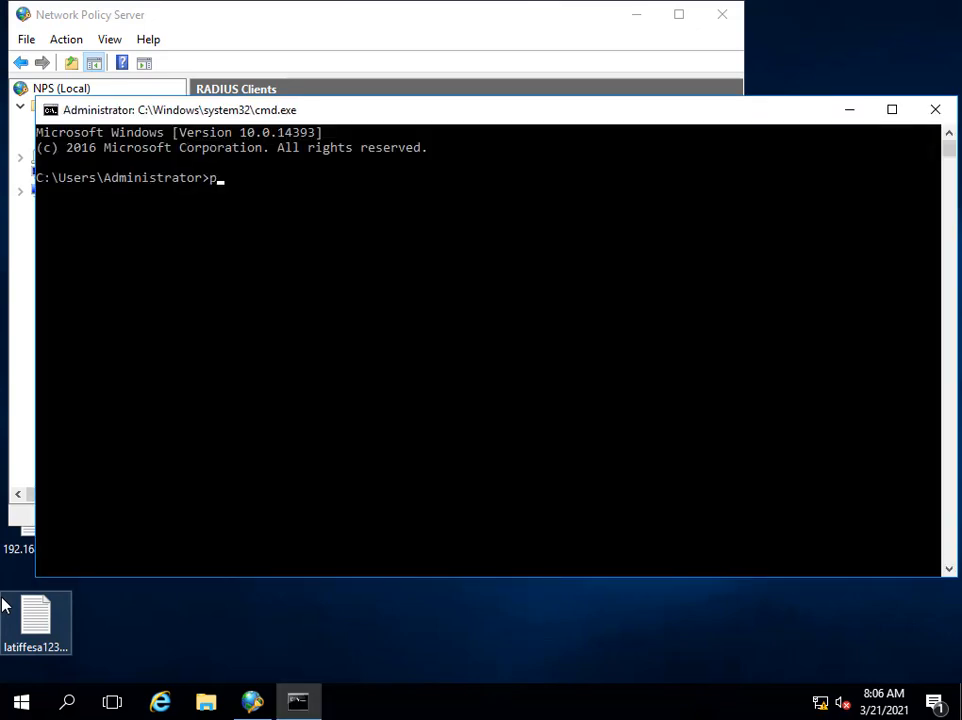
type("ing 192.168.2.124")
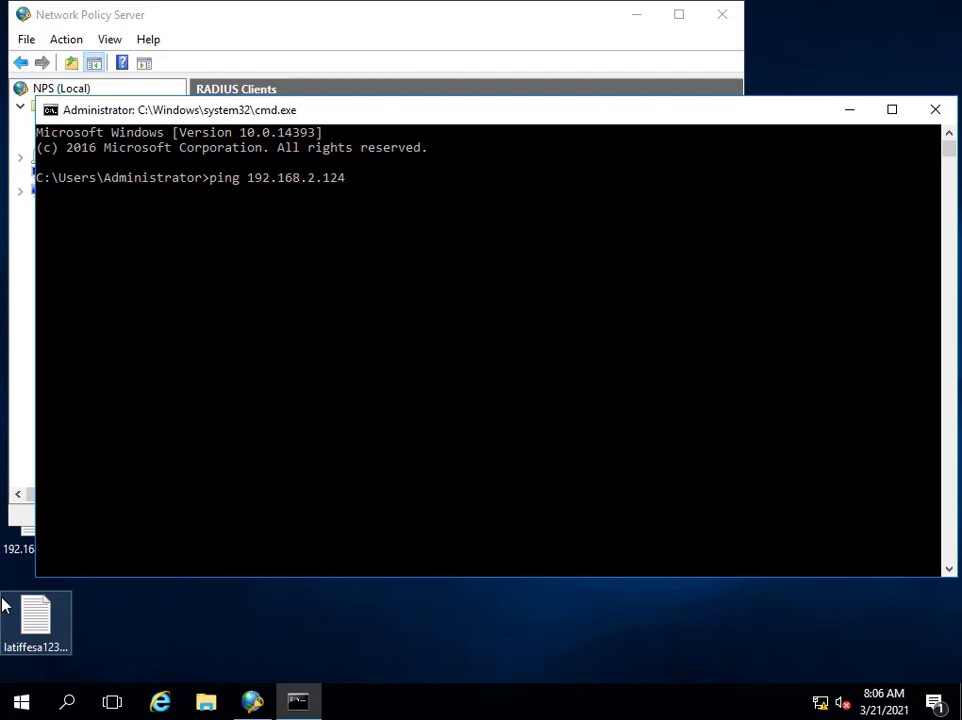
key("Return")
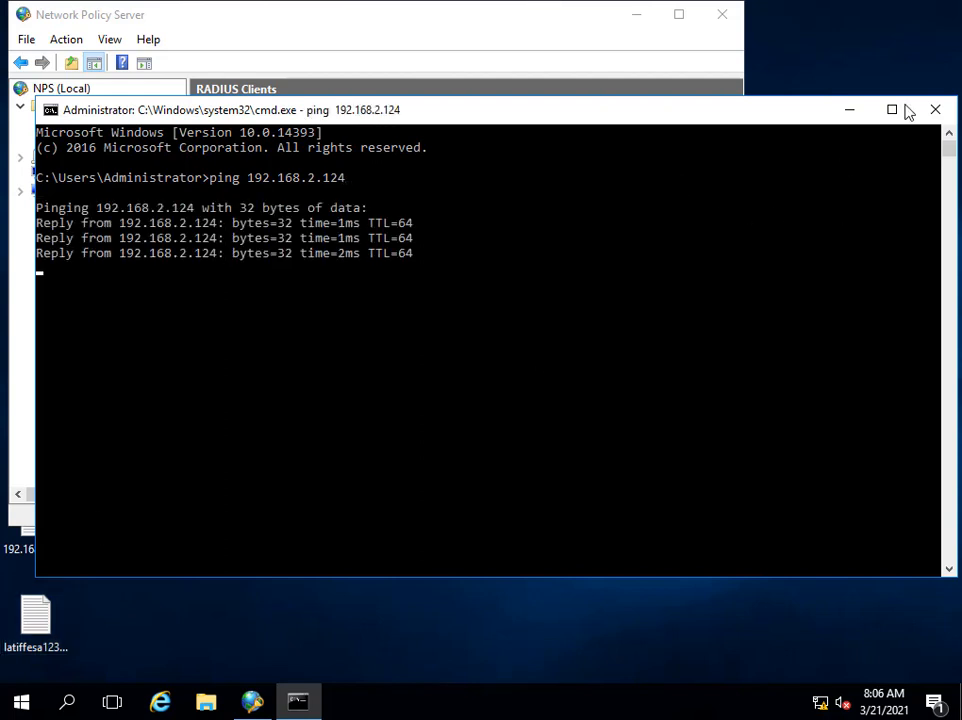
left_click(935, 110)
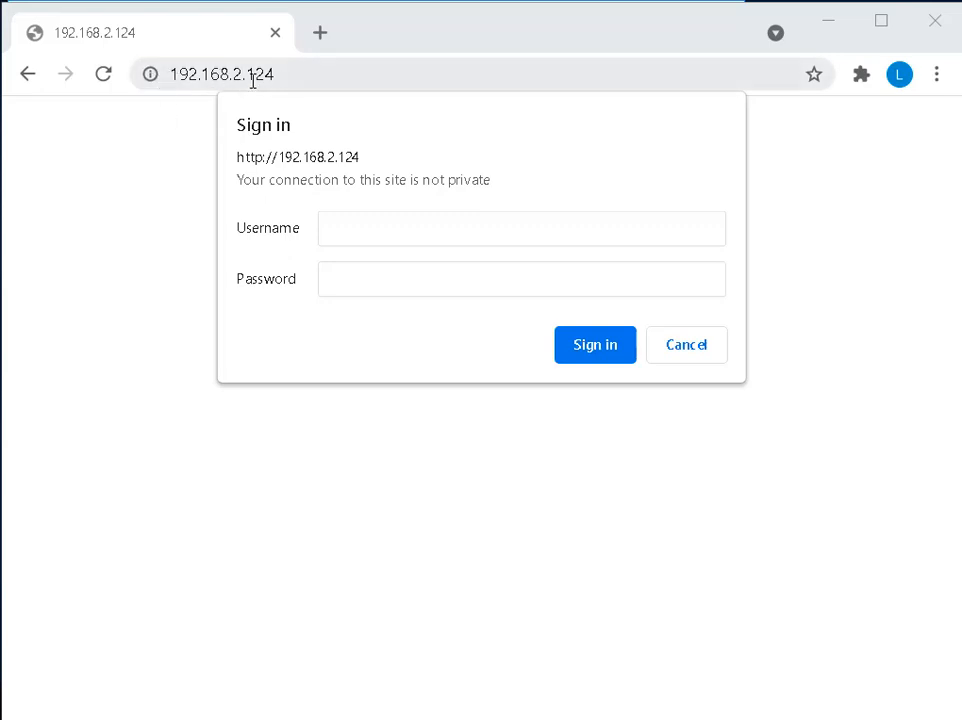
Sign in to the router at 192.168.2.124 with the admin username and password.
left_click(350, 225)
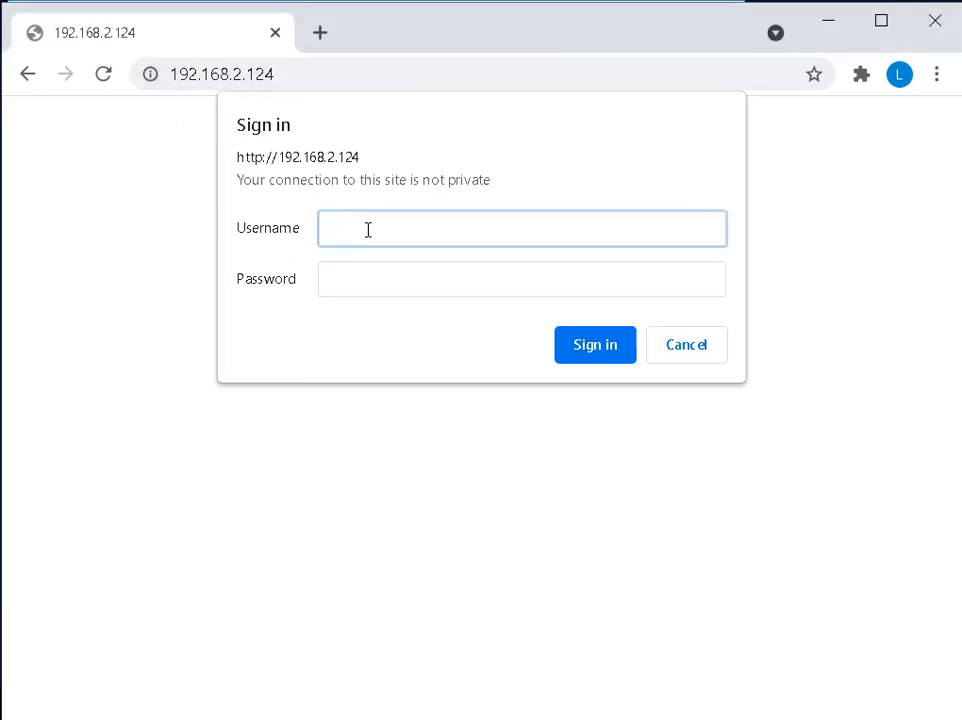
type("admin")
key("Tab")
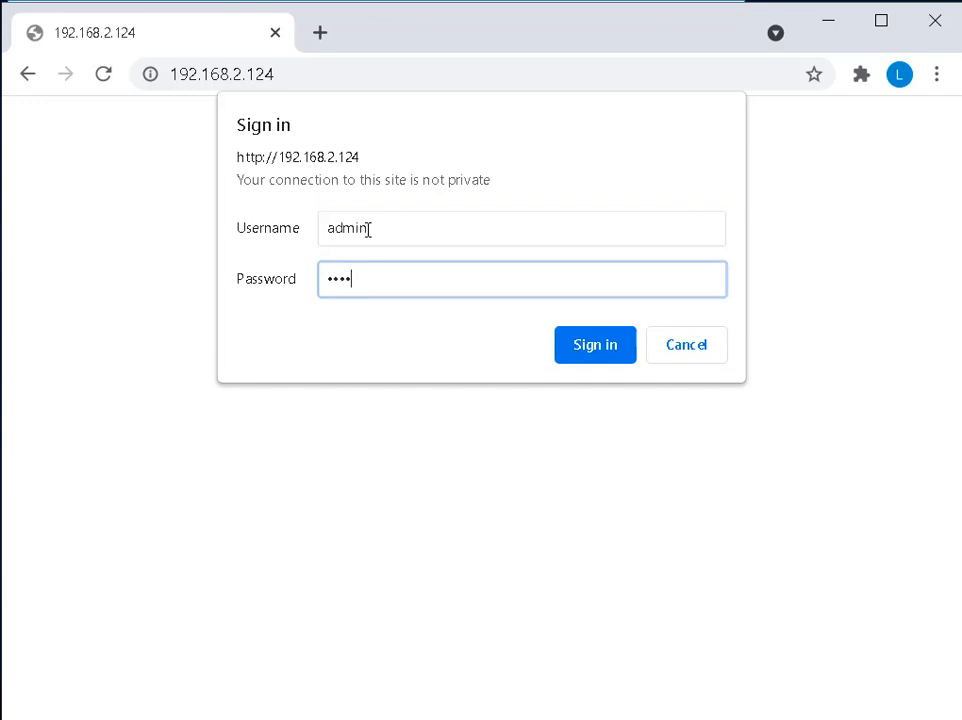
type("admin")
key("Return")
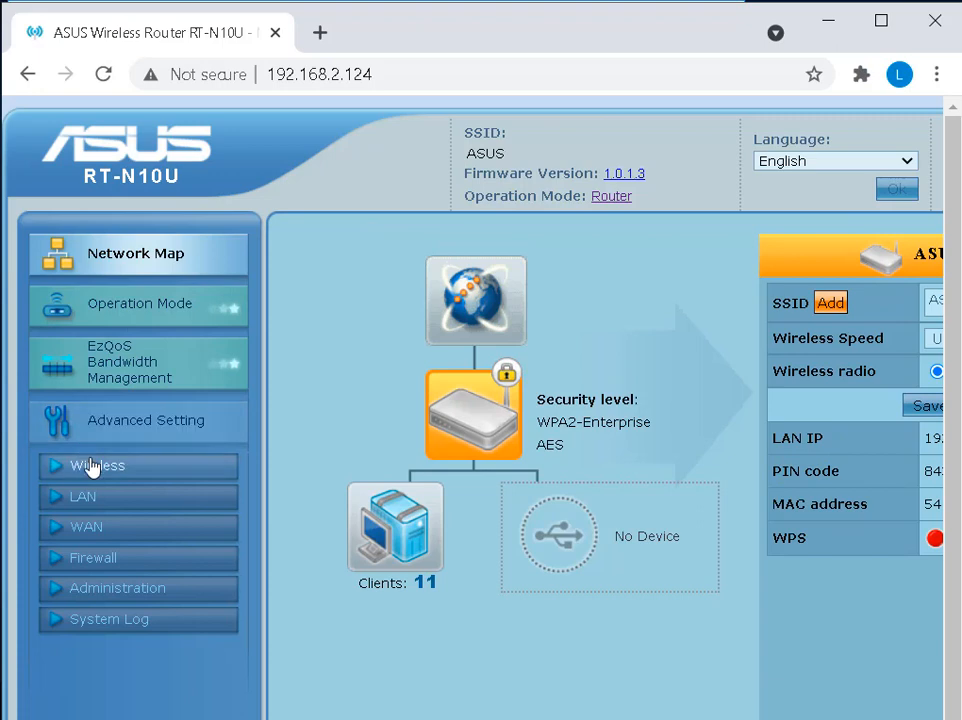
Open the Wireless settings and keep WPA2-Enterprise as the authentication method.
left_click(91, 467)
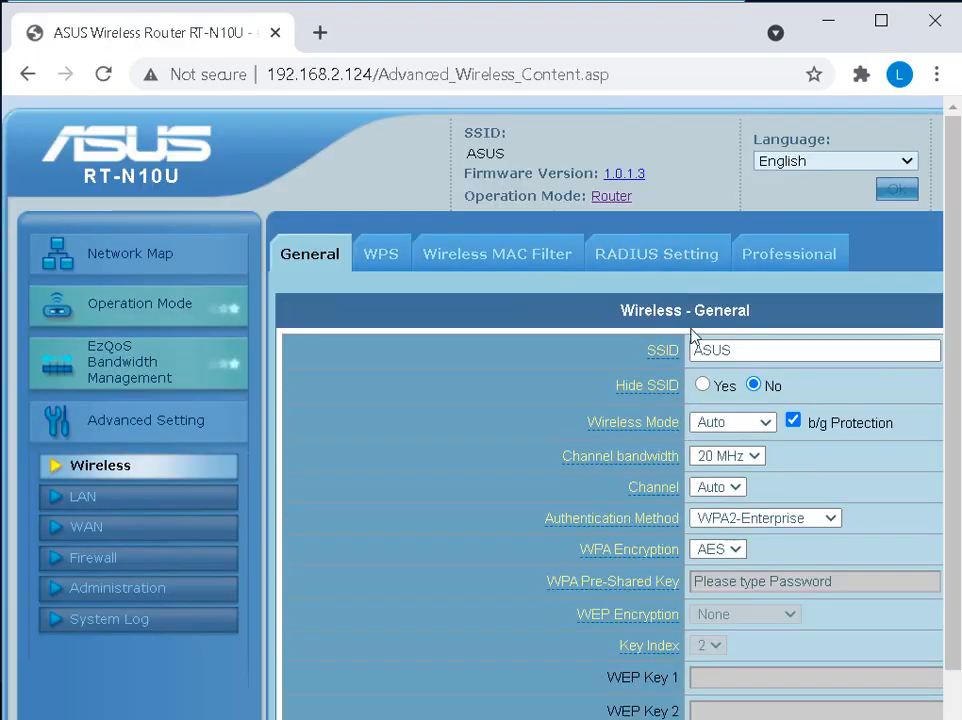
left_click(829, 519)
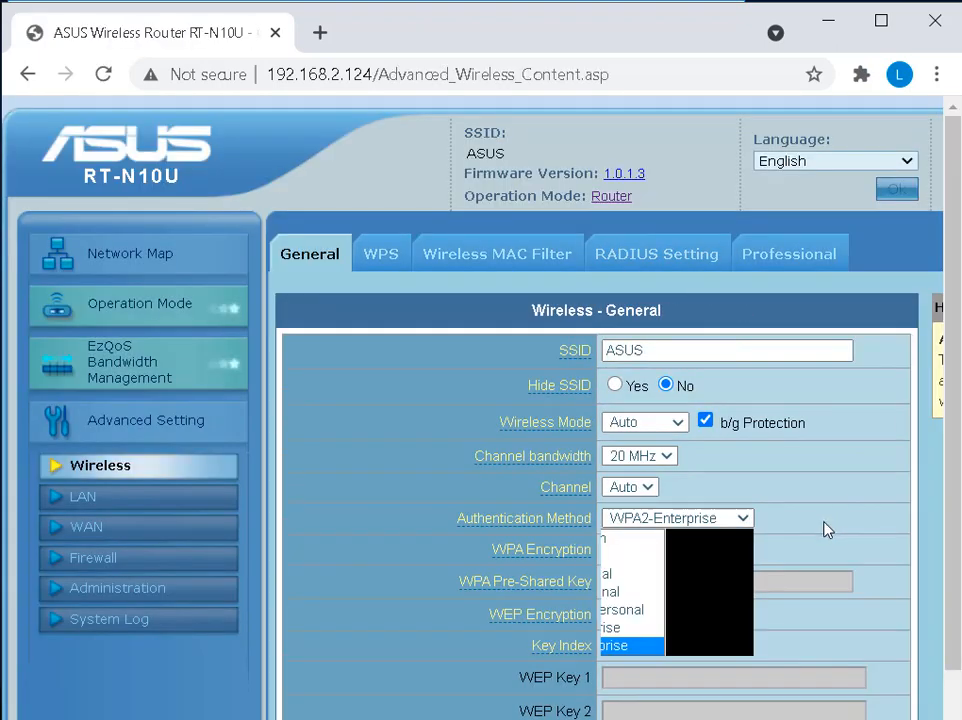
left_click(745, 518)
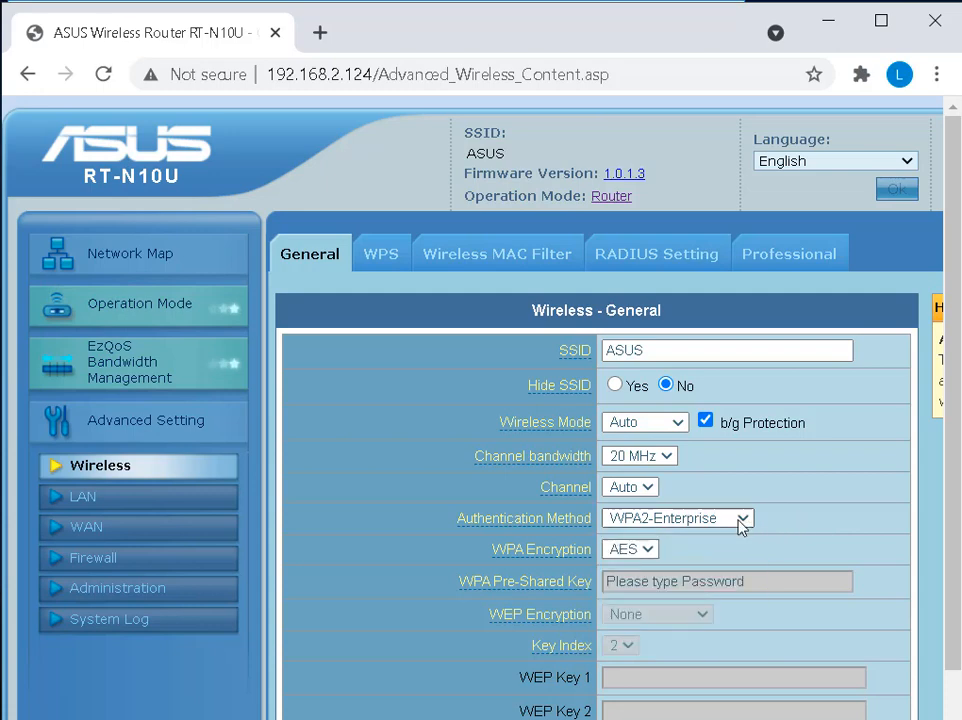
left_click(743, 518)
left_click(741, 518)
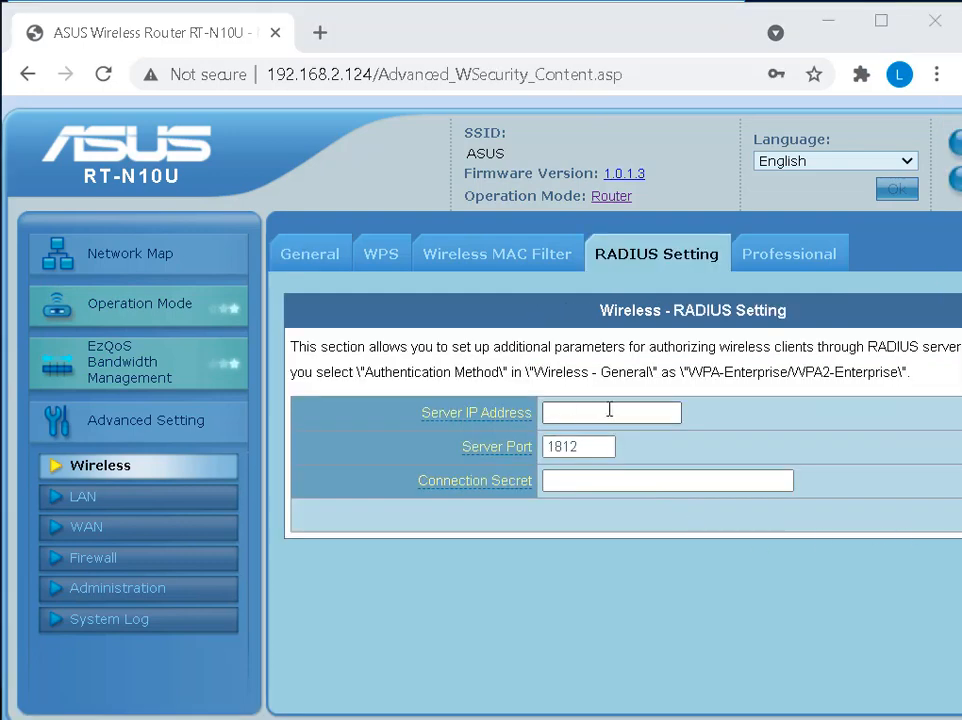
Set RADIUS server 192.168.2.224 on port 1812 with the connection secret, and apply.
left_click(603, 412)
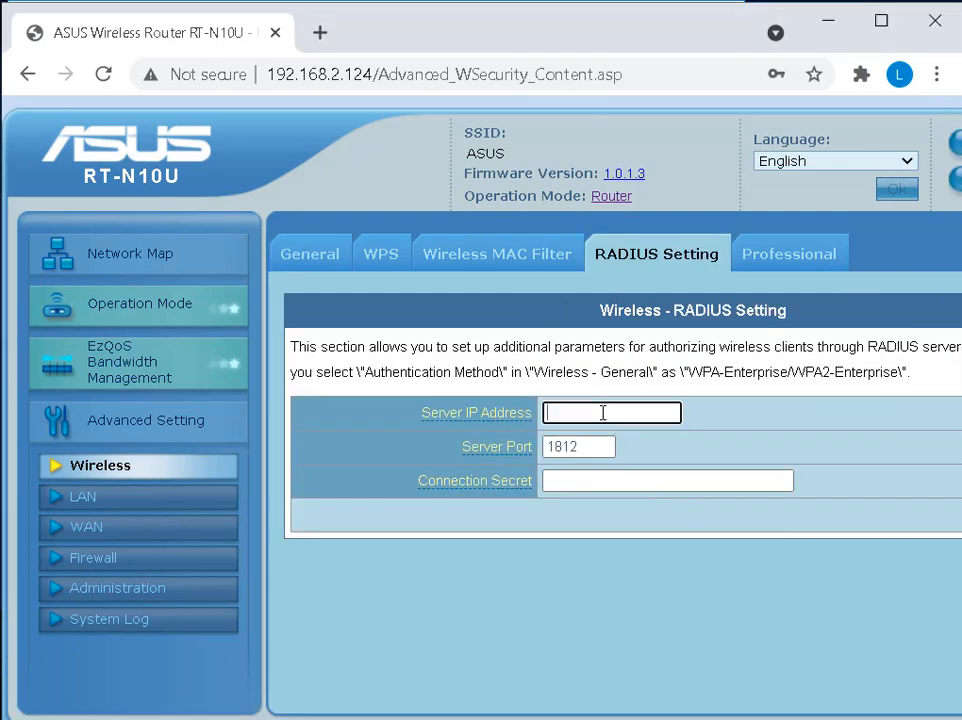
type("192")
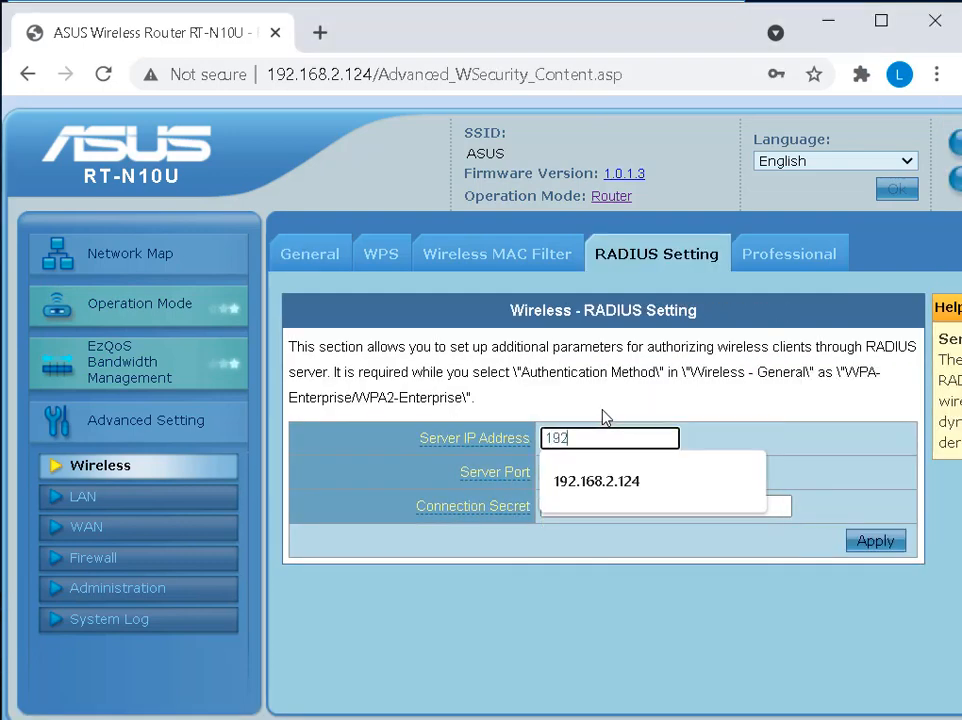
type(".168.2.224")
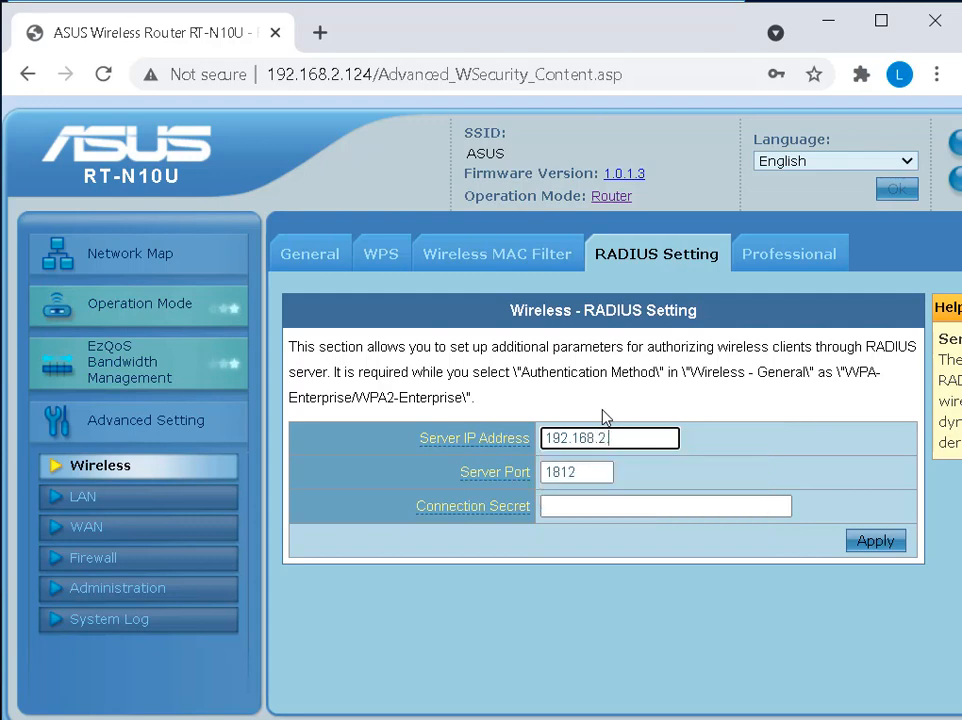
left_click(670, 506)
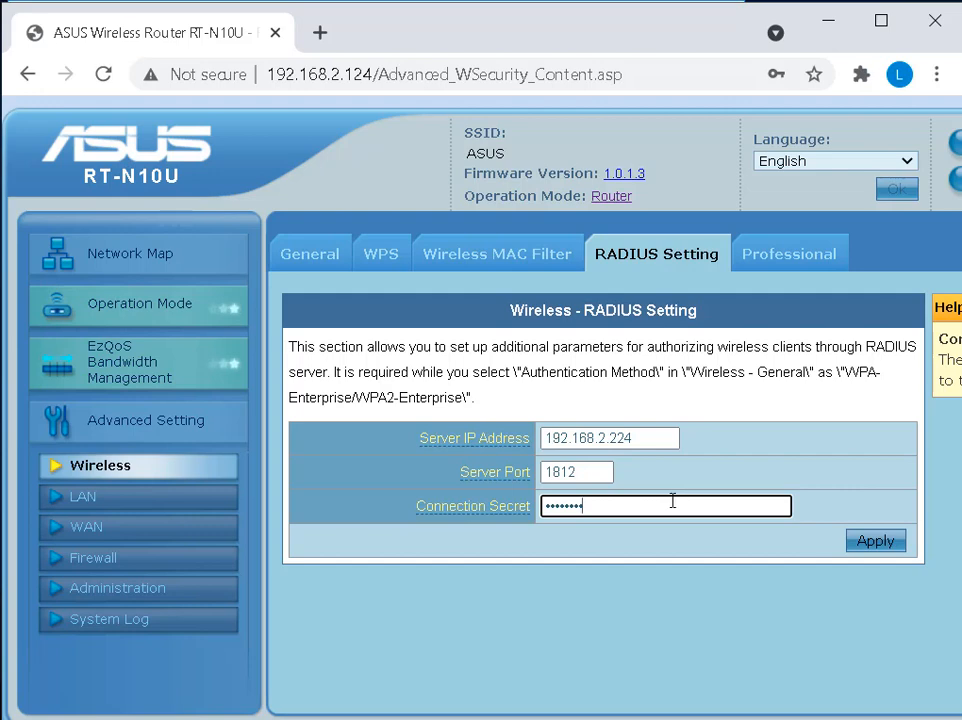
left_click(870, 543)
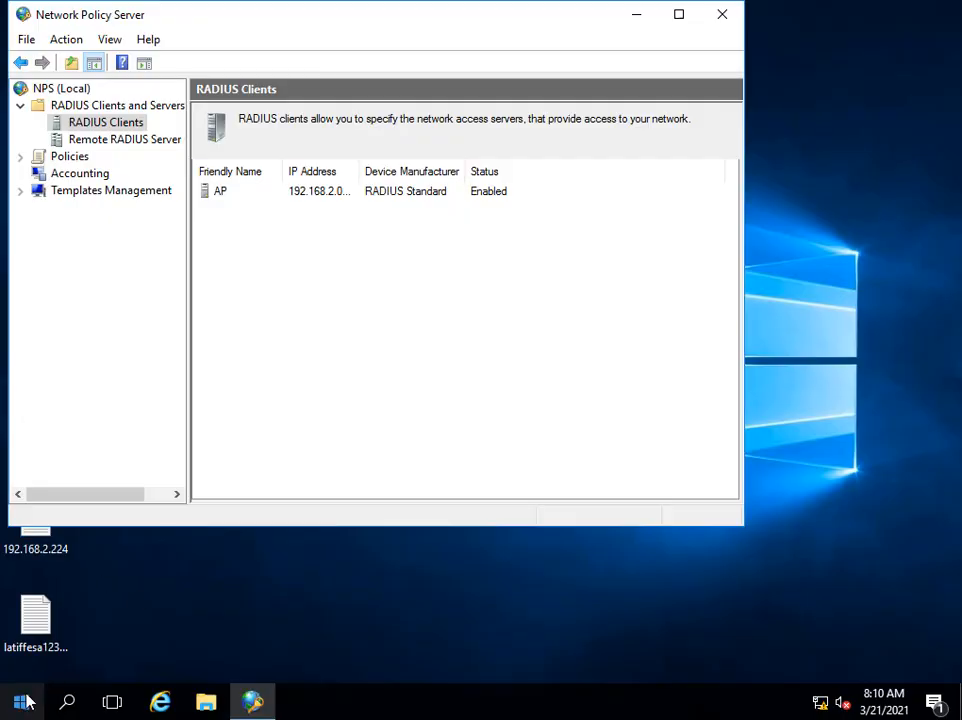
left_click(22, 704)
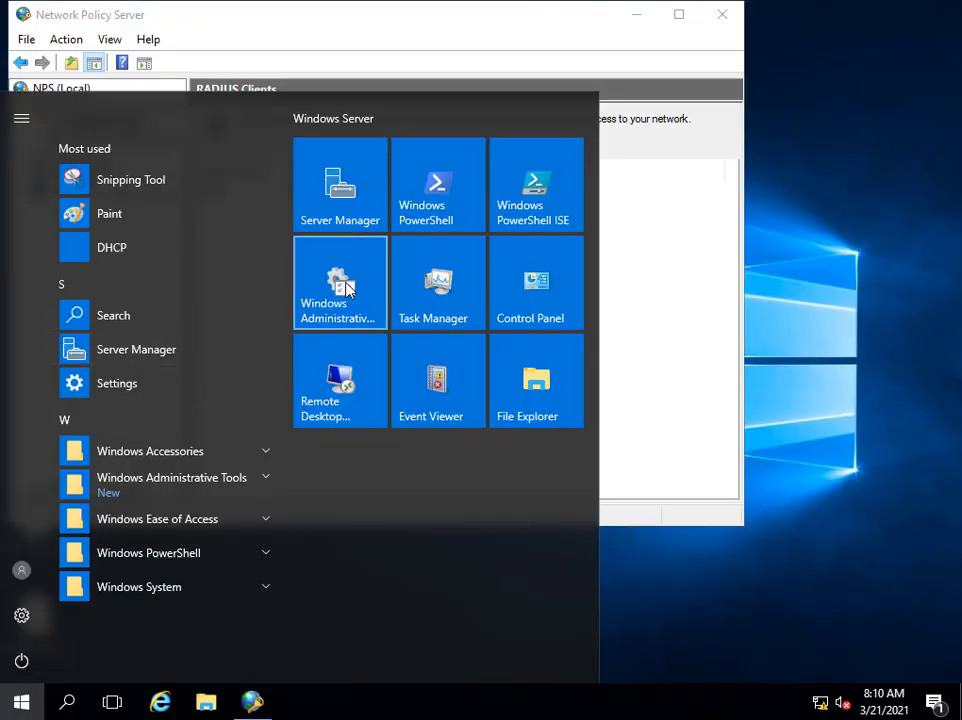
Launch Event Viewer from the Windows Administrative Tools folder.
left_click(342, 289)
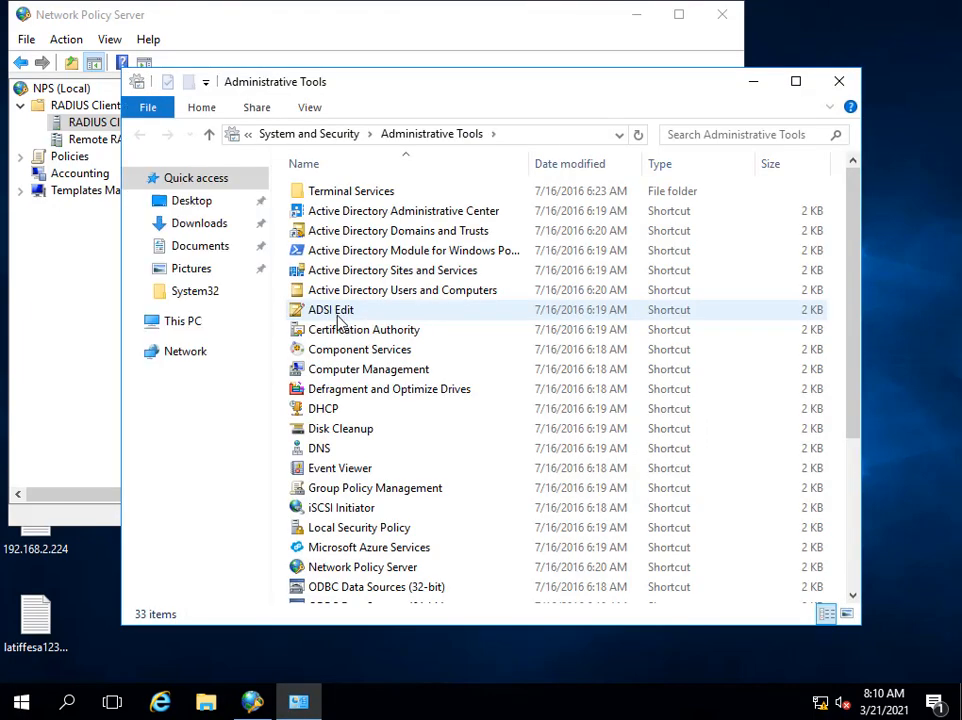
double_click(340, 471)
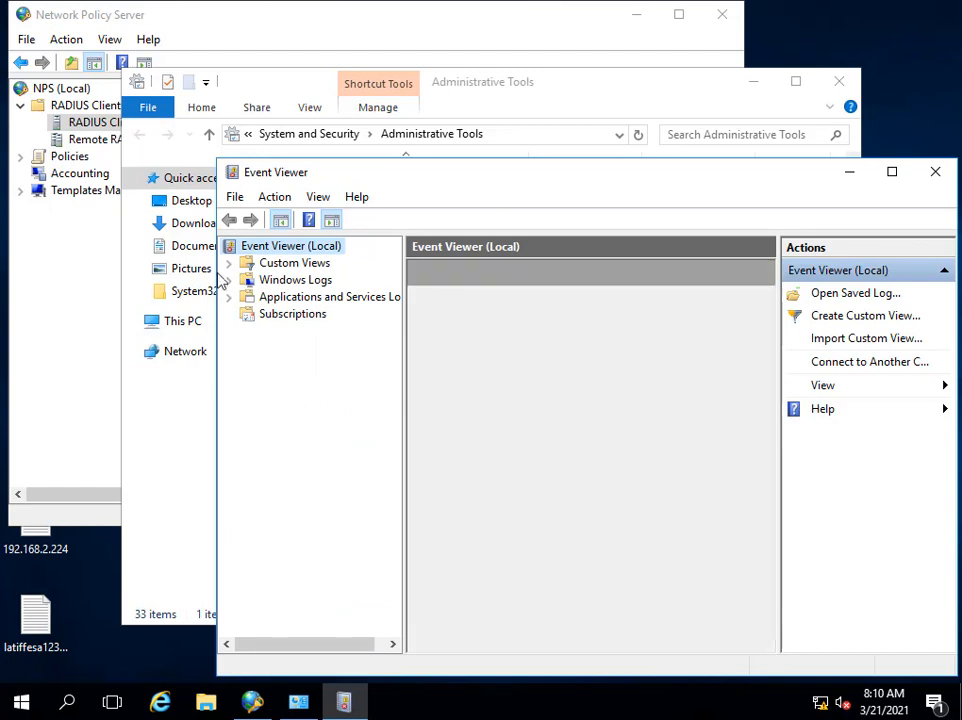
Open the System log and inspect its service event and Schannel 36886 warnings.
left_click(230, 281)
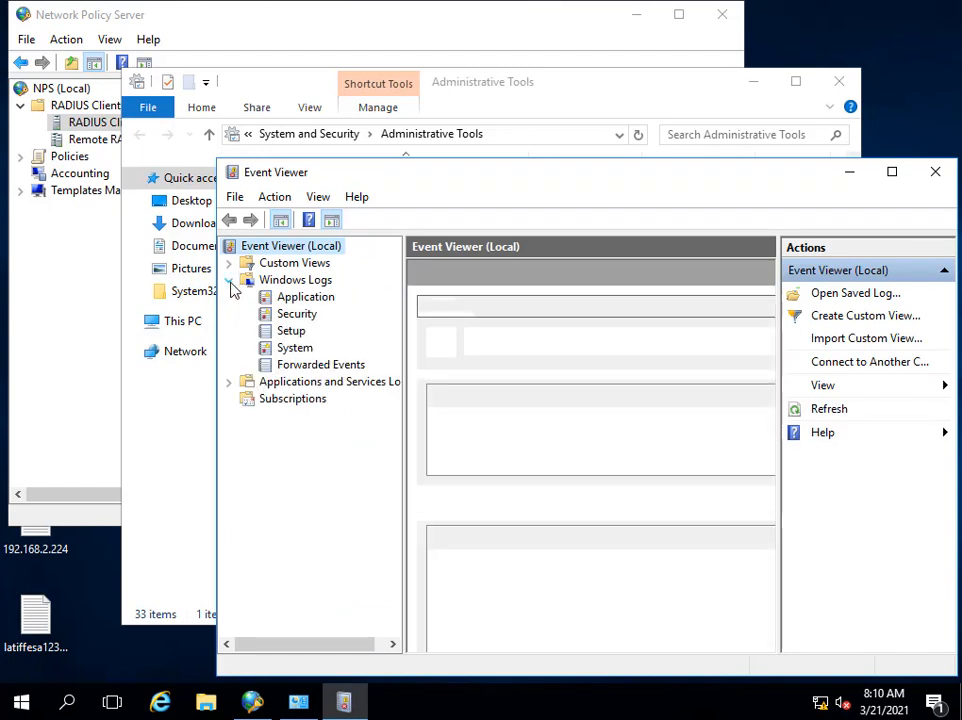
left_click(284, 349)
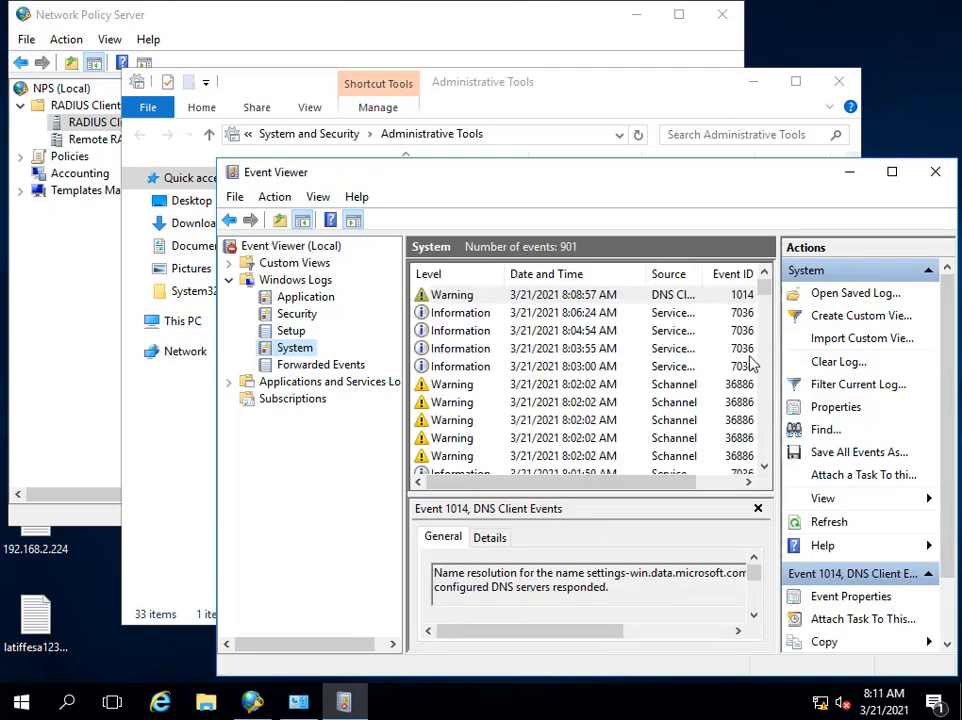
left_click(550, 366)
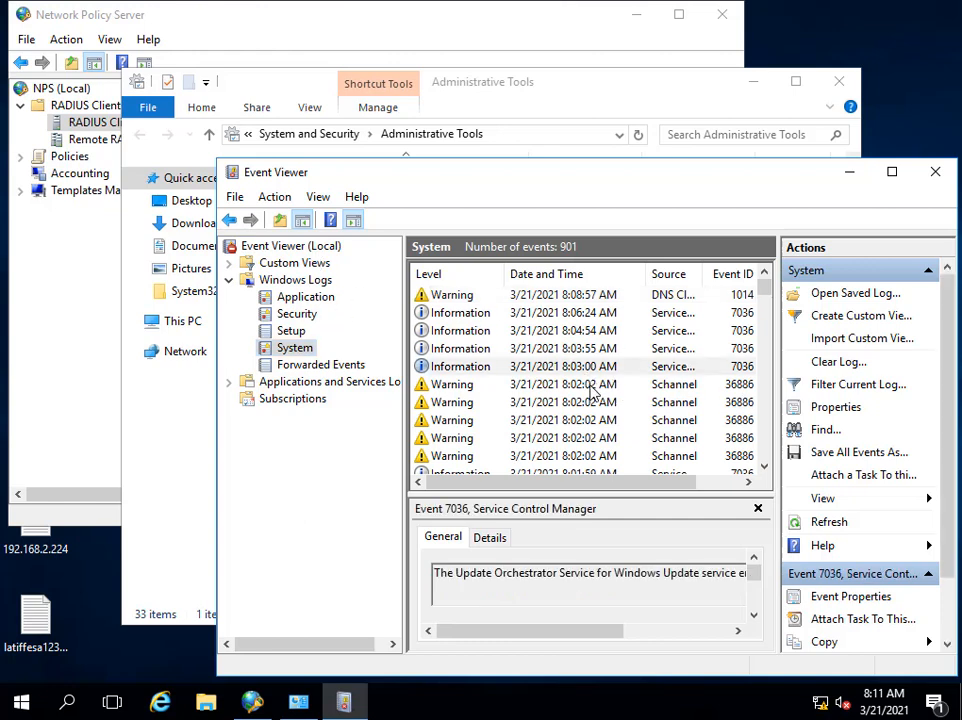
left_click(589, 386)
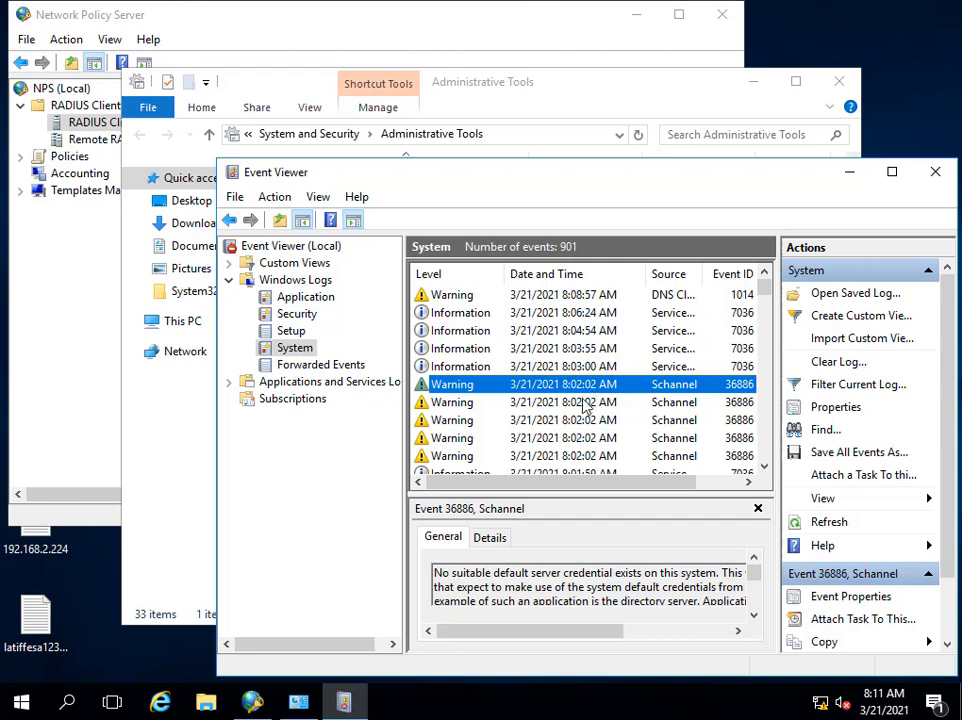
left_click(575, 421)
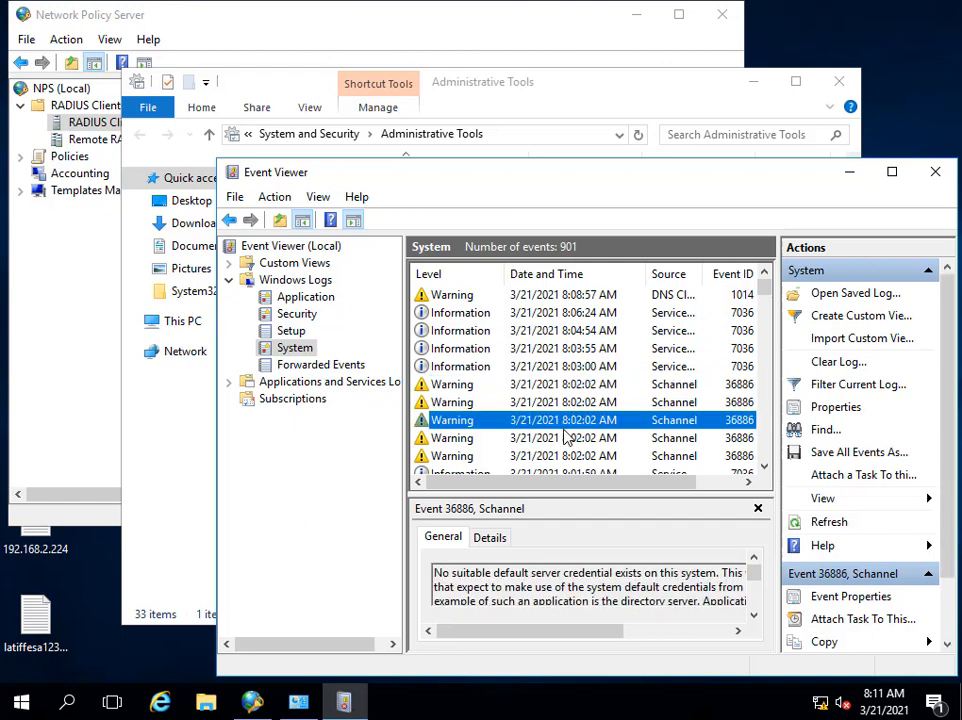
scroll(565, 436, "down", 10)
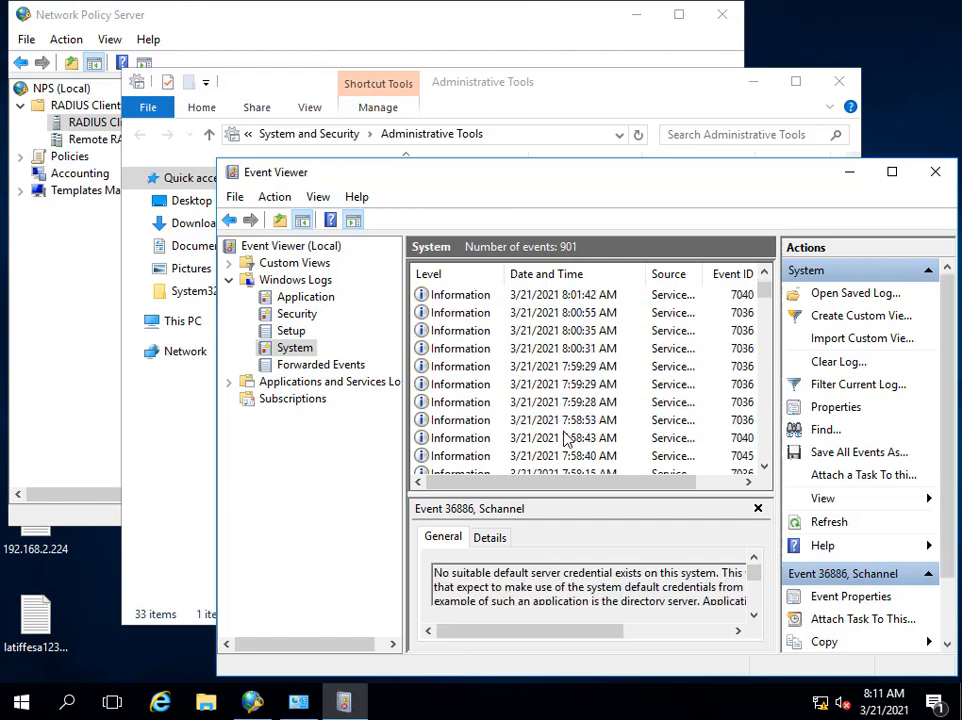
scroll(566, 441, "up", 10)
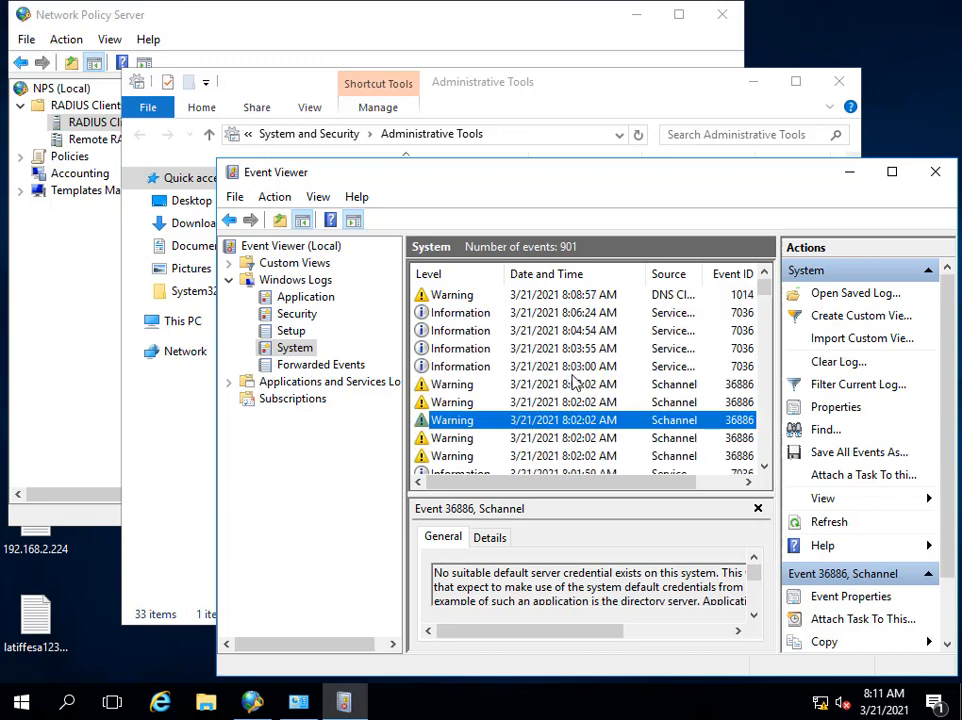
Cancel clearing the System log, keeping all 901 events, then refresh it.
right_click(295, 347)
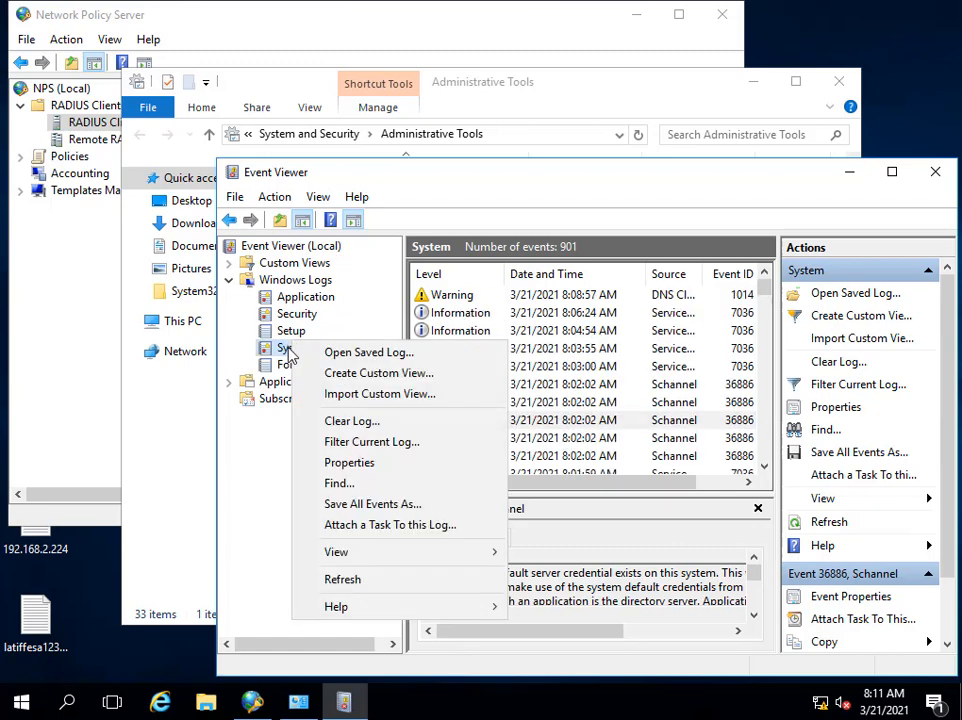
left_click(408, 421)
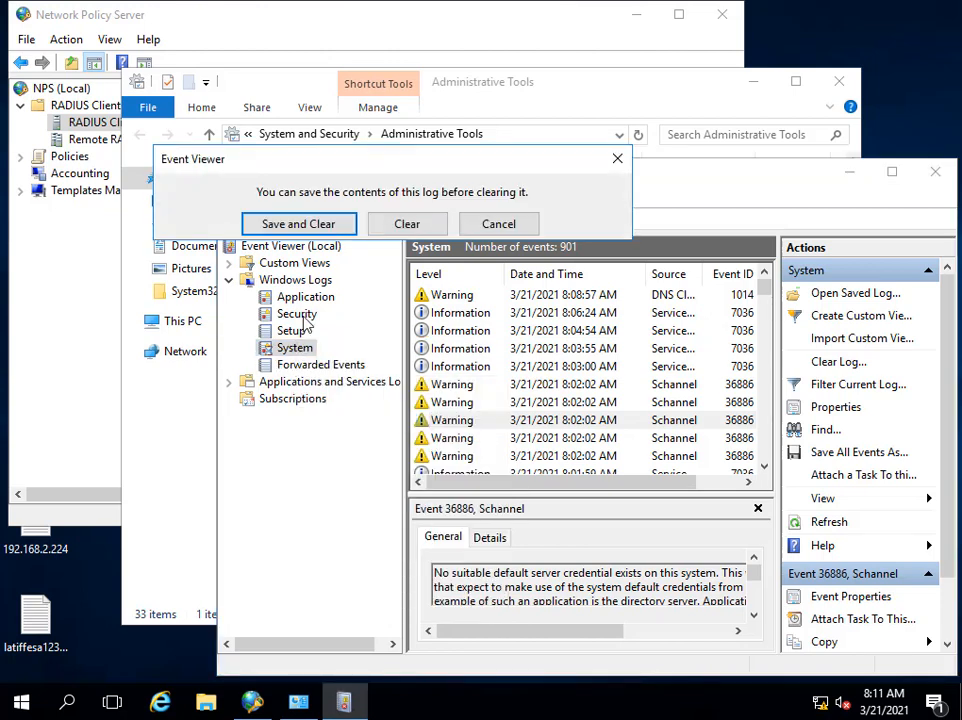
left_click(494, 224)
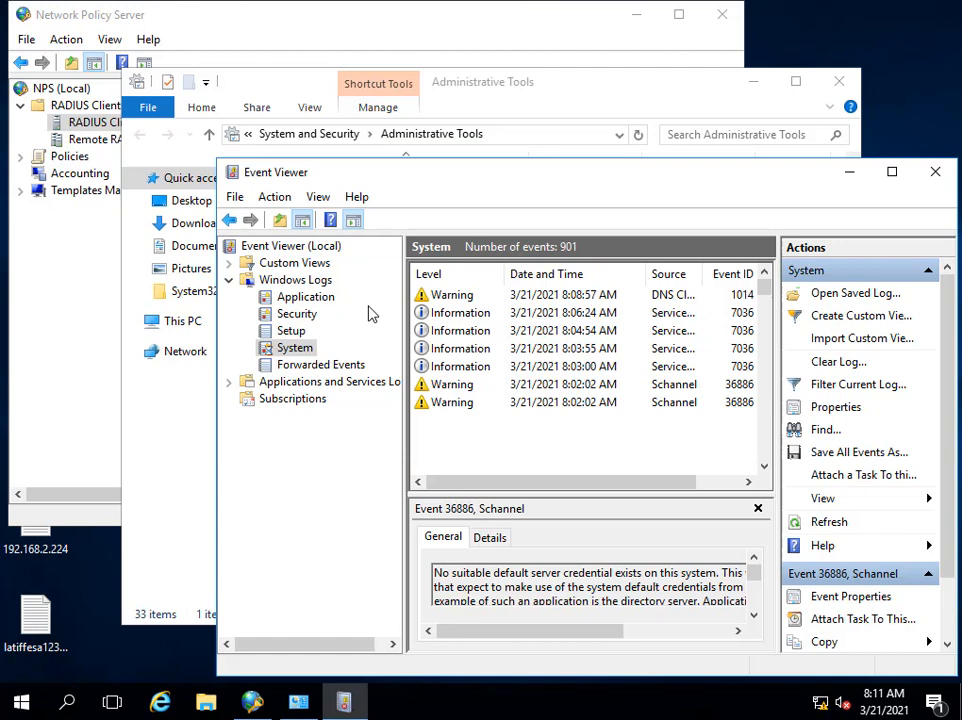
right_click(305, 348)
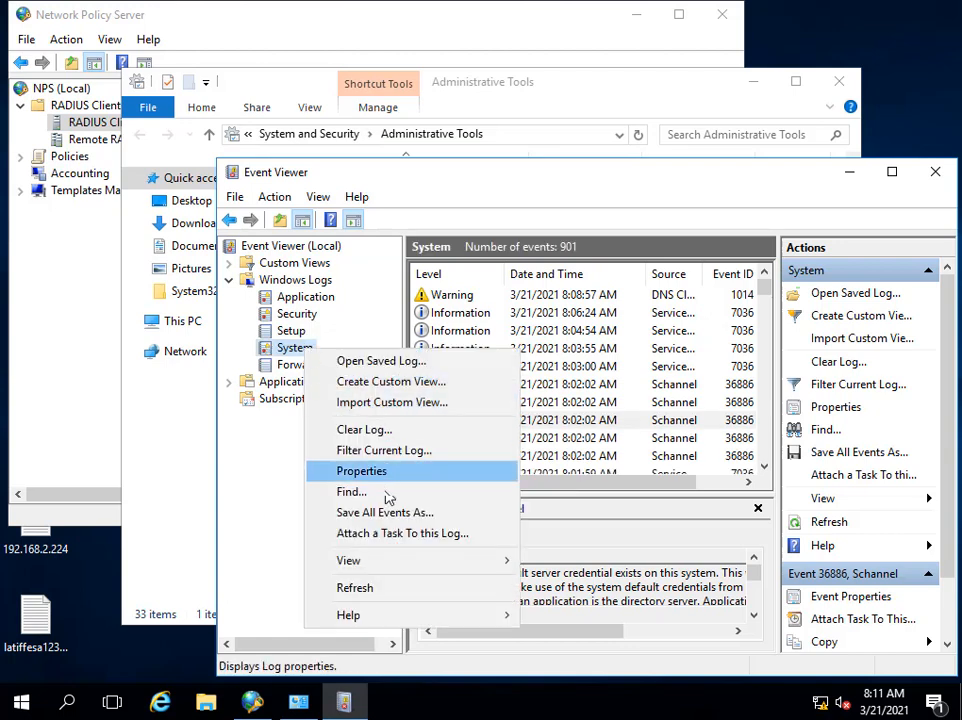
left_click(386, 590)
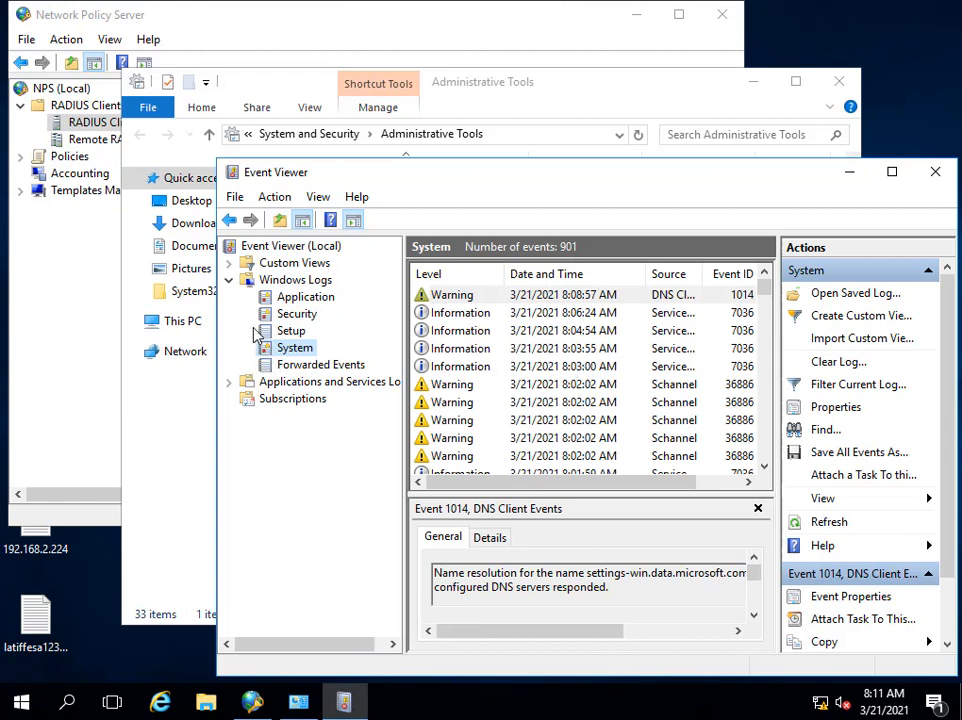
Glance at the Setup and Security logs, then close Event Viewer.
left_click(298, 330)
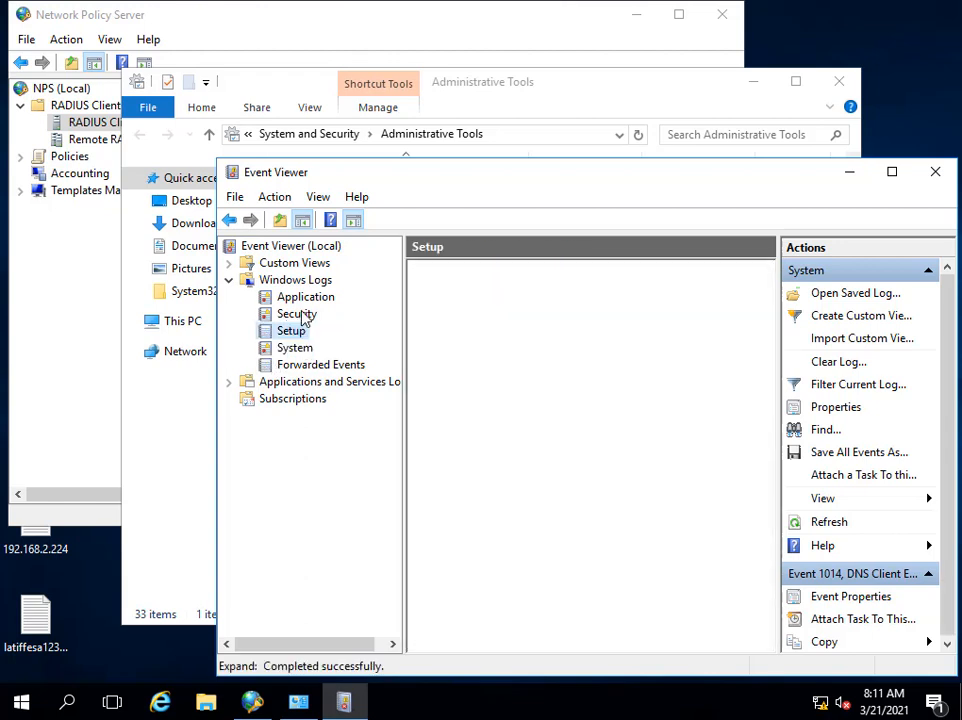
left_click(298, 314)
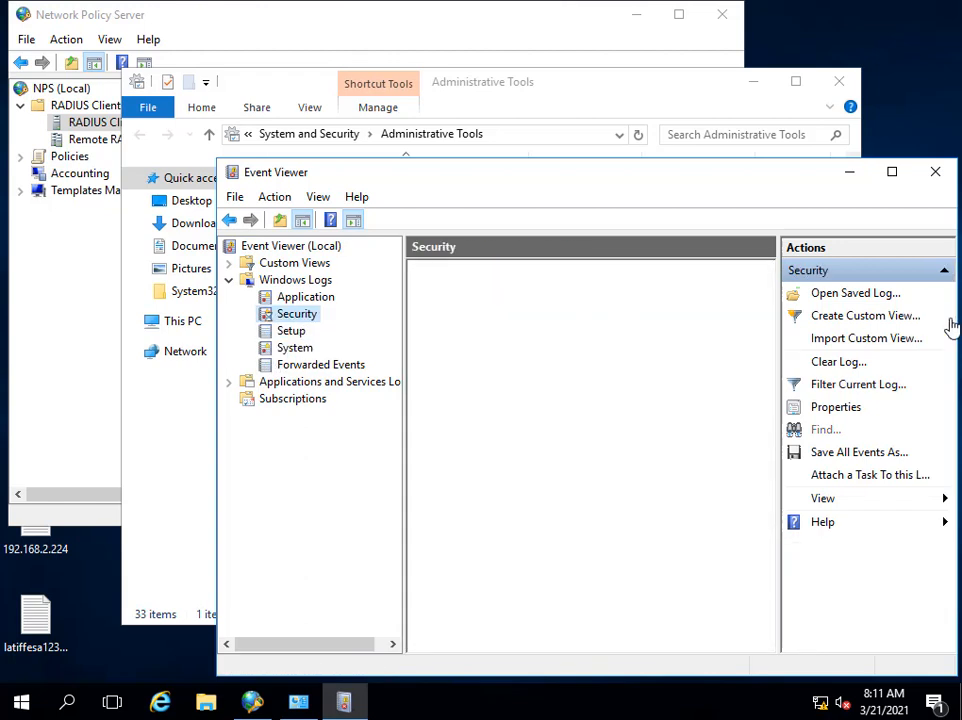
key("Down")
key("Down")
left_click(933, 170)
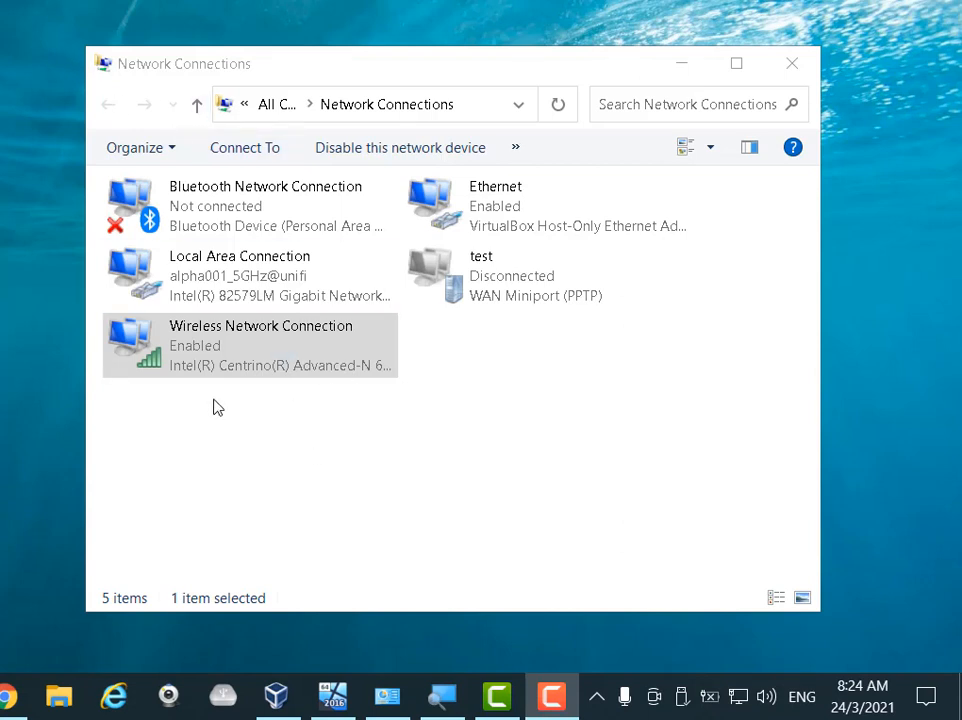
Choose the ASUS network for the wireless adapter and start connecting.
right_click(241, 350)
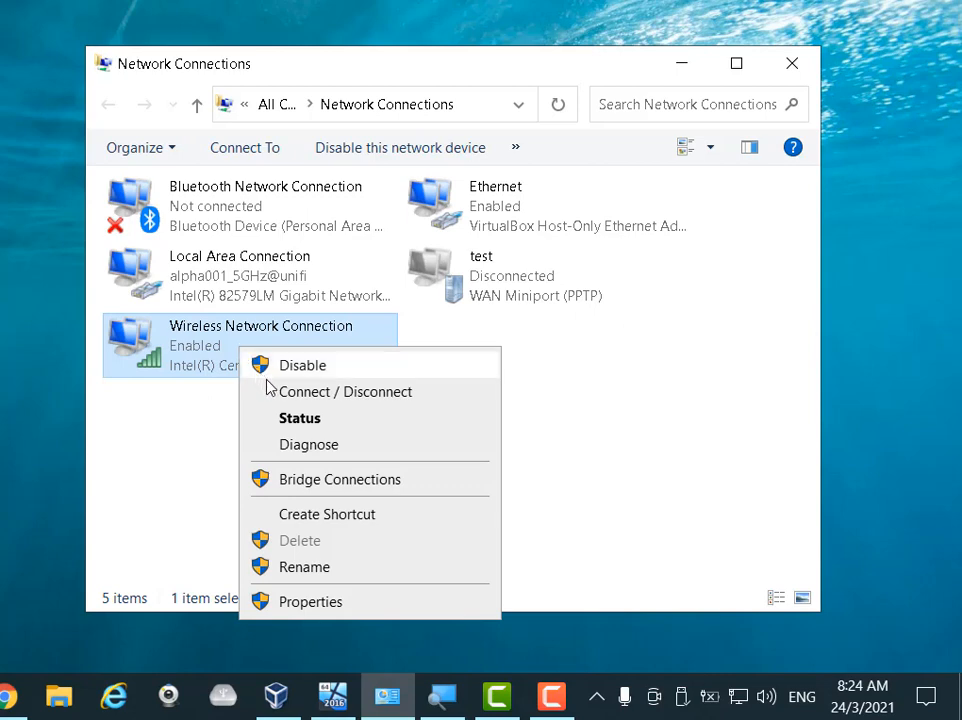
left_click(286, 400)
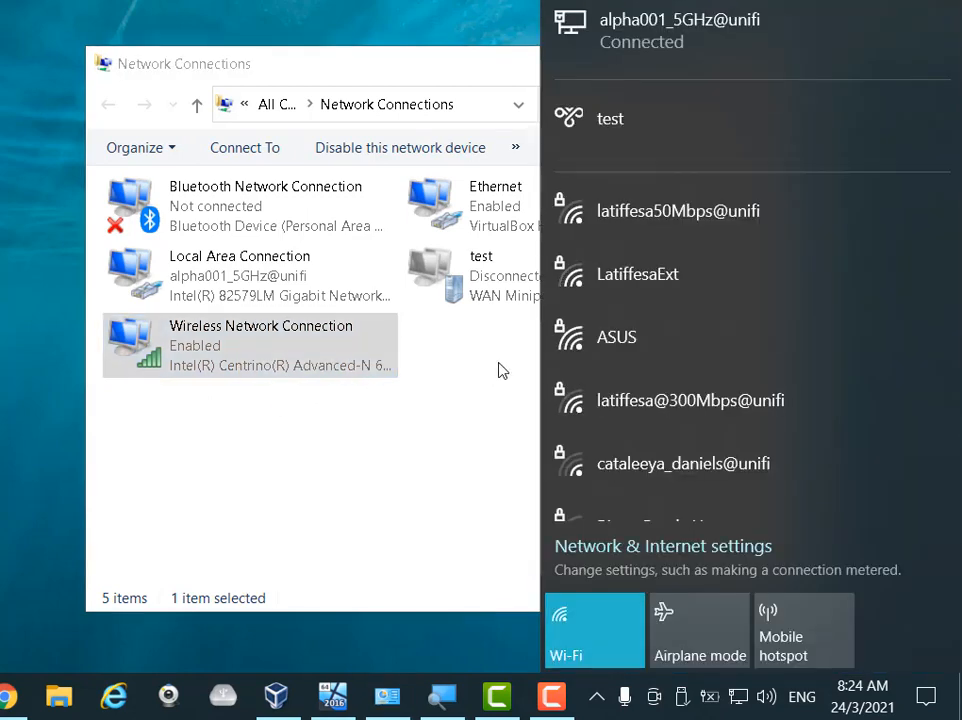
left_click(756, 346)
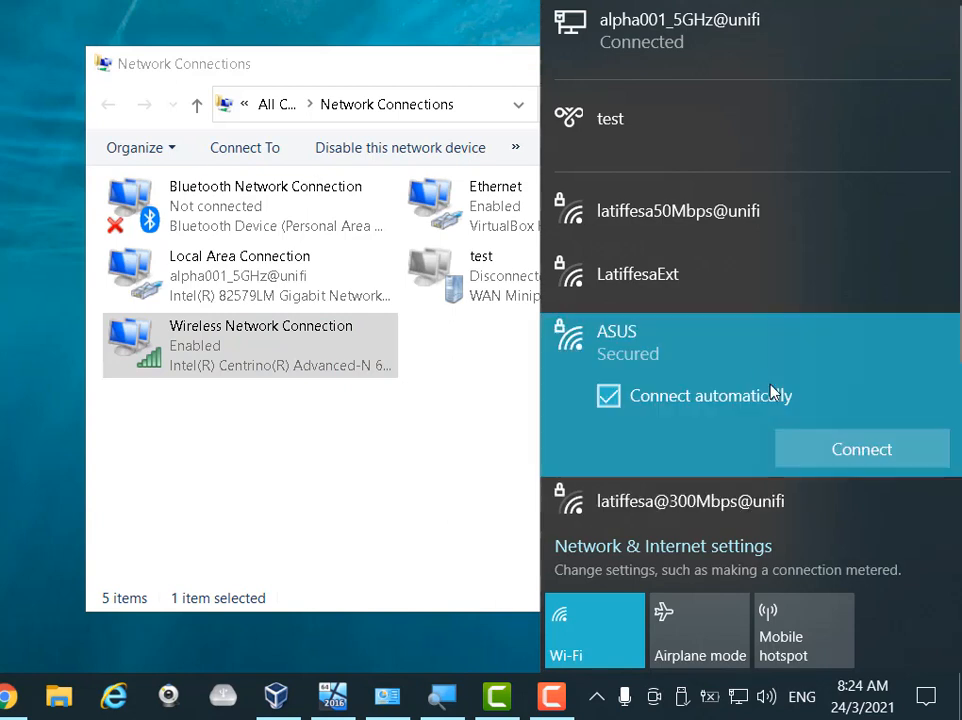
left_click(842, 452)
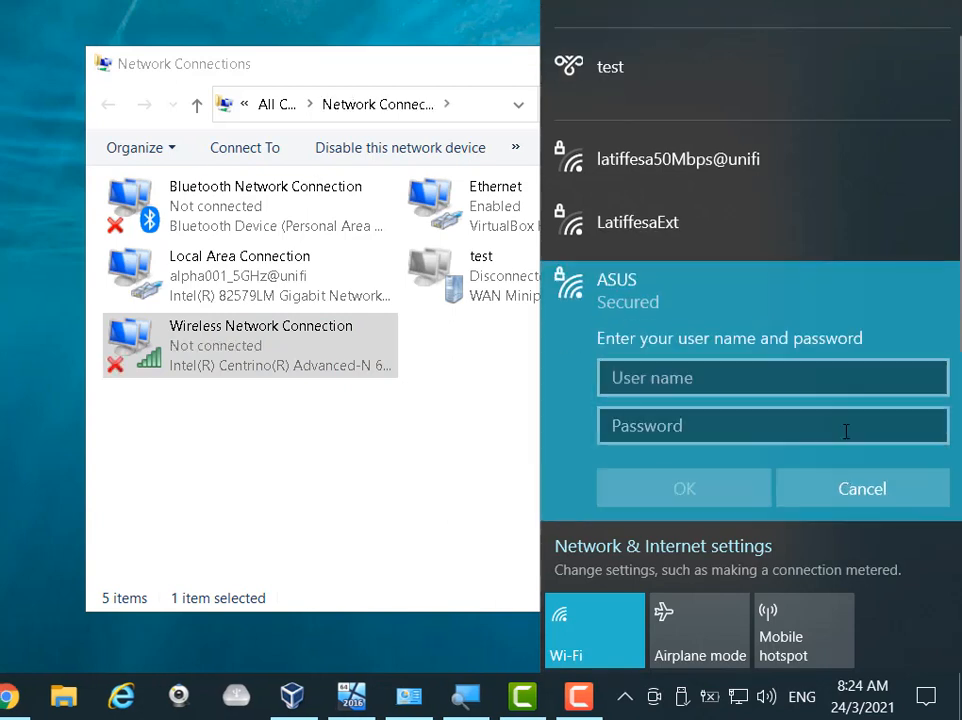
Enter the domain user name and password, then continue connecting.
type("l")
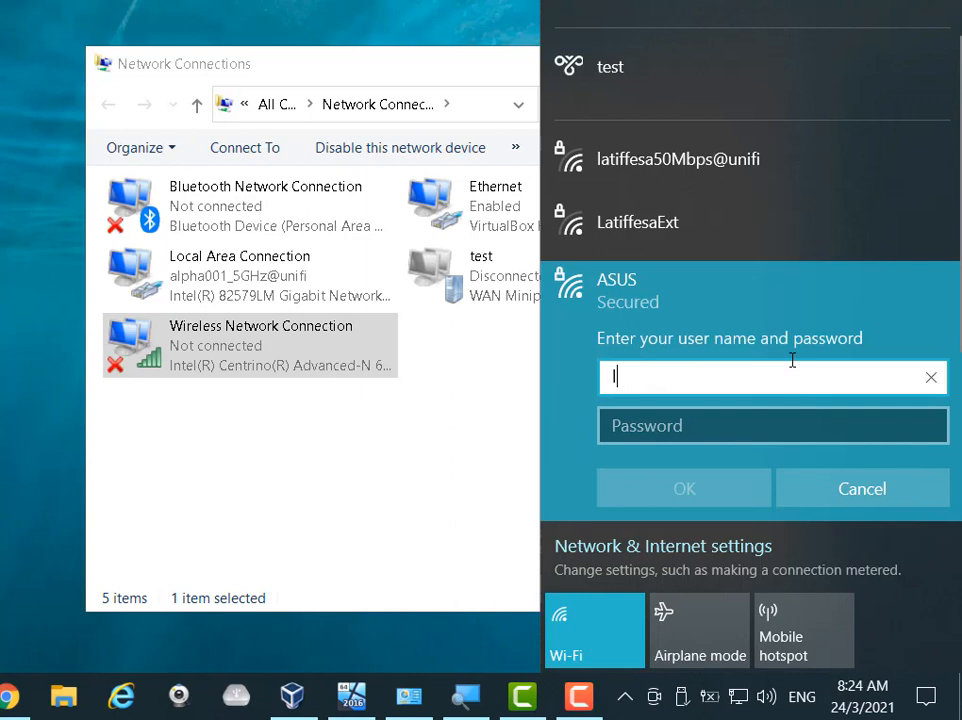
type("atiffesa123\\abc")
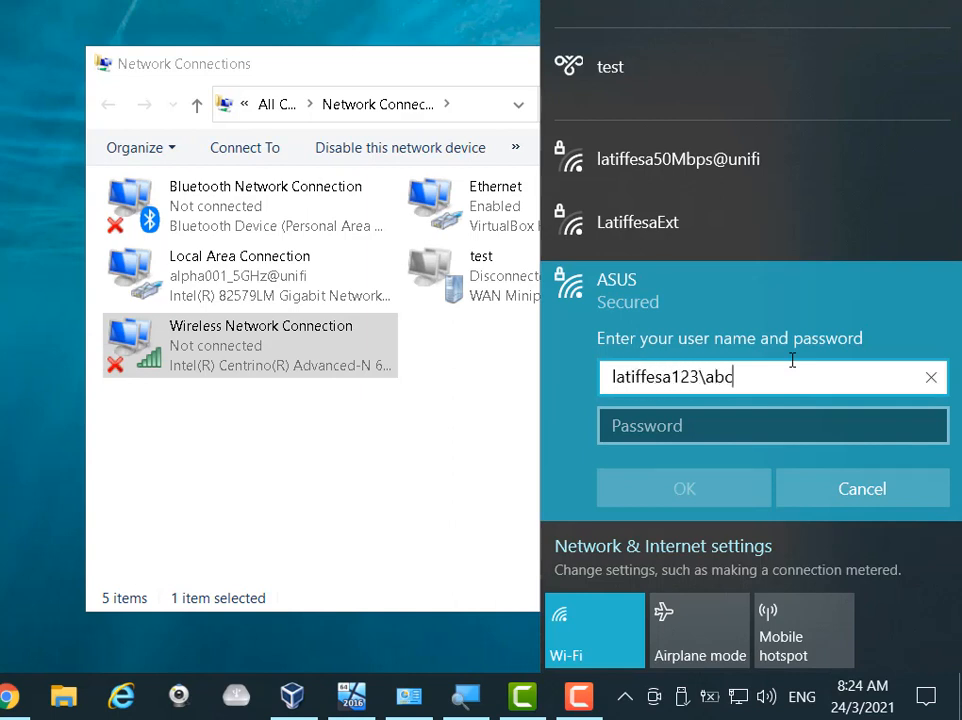
left_click(782, 416)
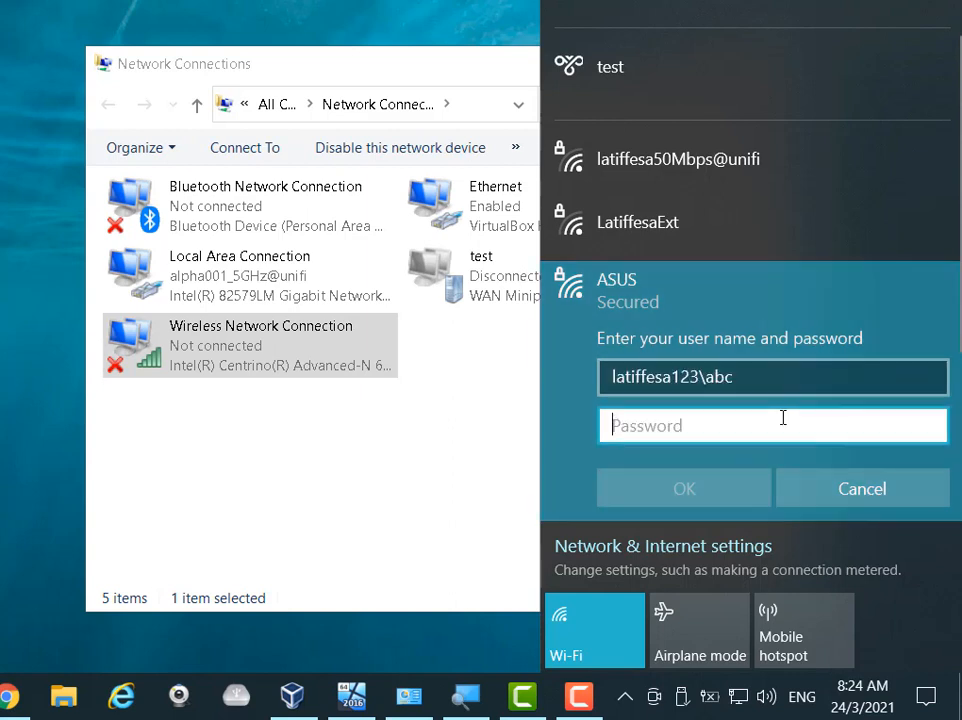
type("a•••••••")
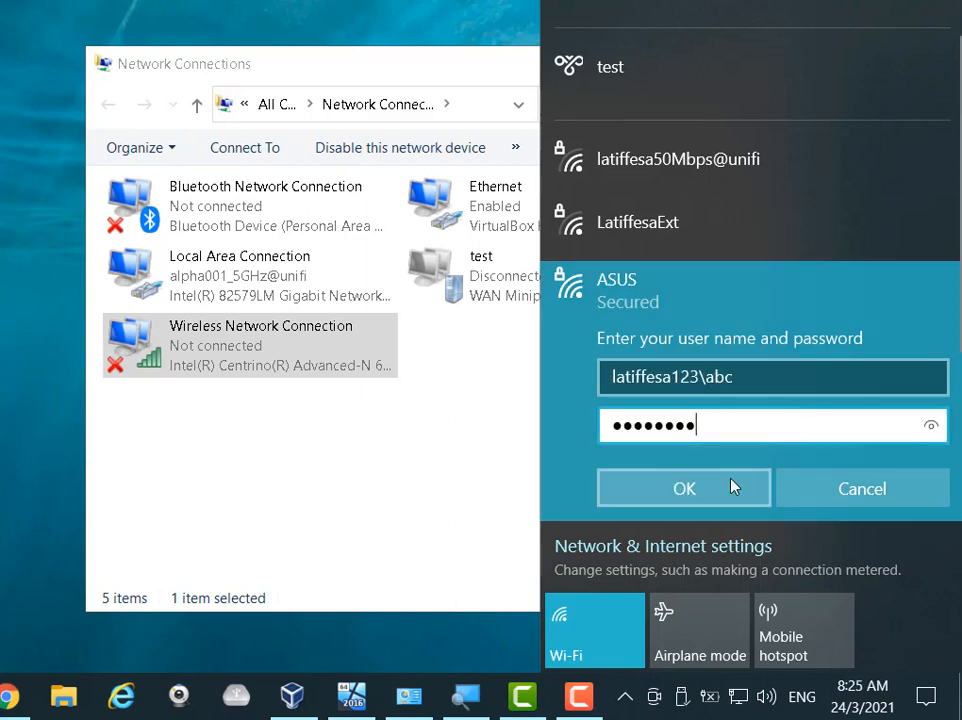
left_click(732, 486)
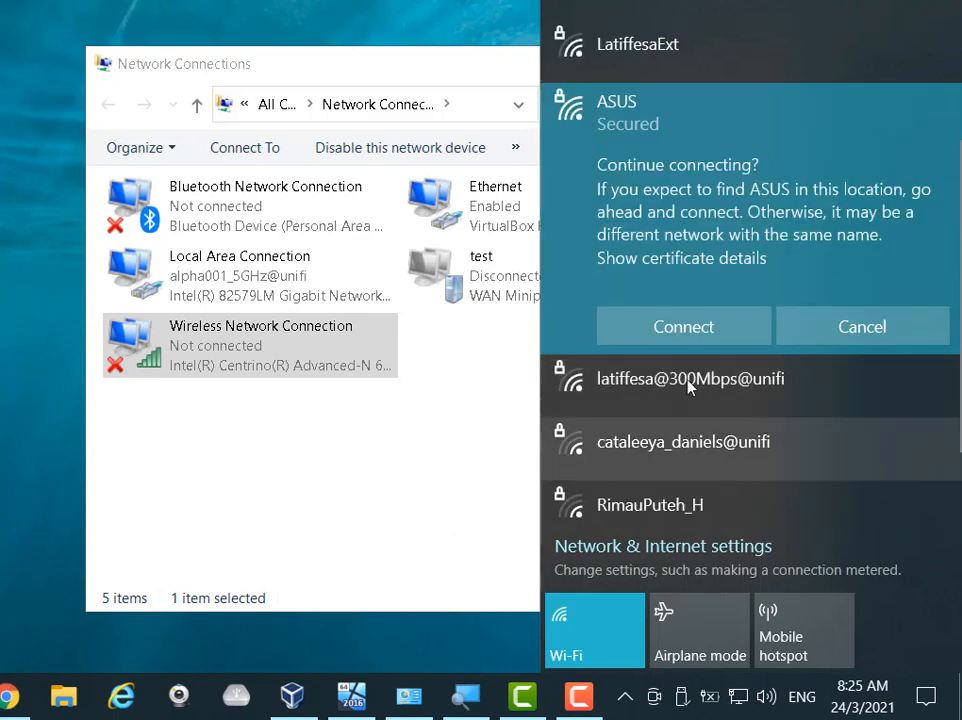
left_click(711, 331)
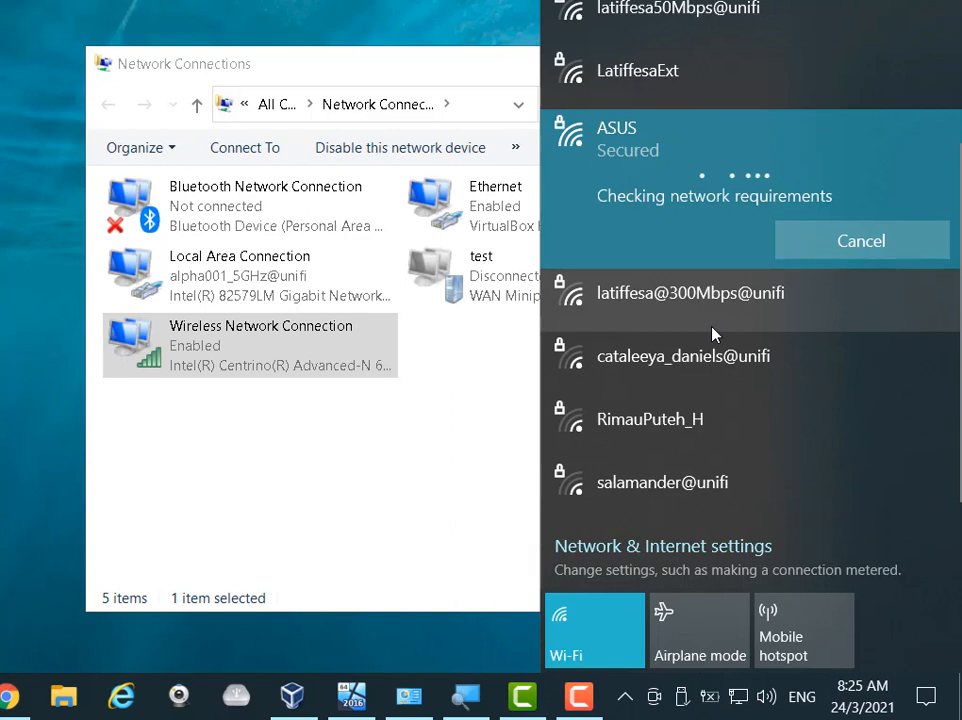